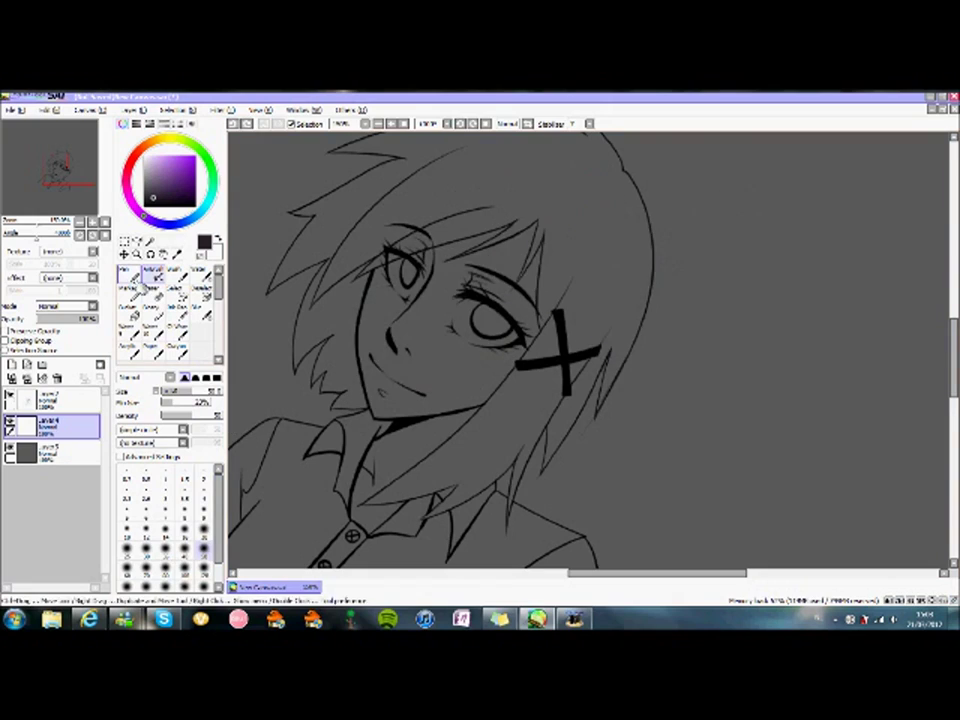
# Set the Magic Wand to detect areas on the working layer and make the line art layer active.
pyautogui.press('n')
pyautogui.scroll(3, 489, 294)
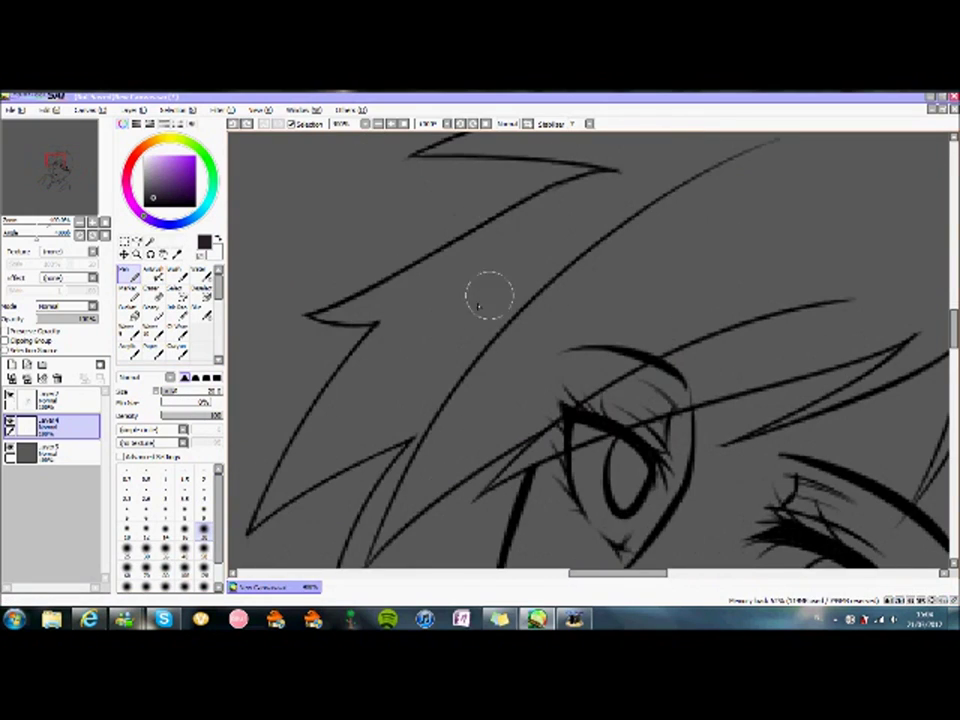
pyautogui.hotkey('ctrl', 'z')
pyautogui.press('w')
pyautogui.click(392, 381)
pyautogui.hotkey('ctrl', 'd')
pyautogui.click(150, 440)
pyautogui.click(50, 400)
# Select the fringe and upper locks of the character's hair with the Magic Wand.
pyautogui.click(383, 358)
pyautogui.hotkey('ctrl', 'd')
pyautogui.click(459, 287)
pyautogui.hotkey('ctrl', 'd')
pyautogui.click(537, 413)
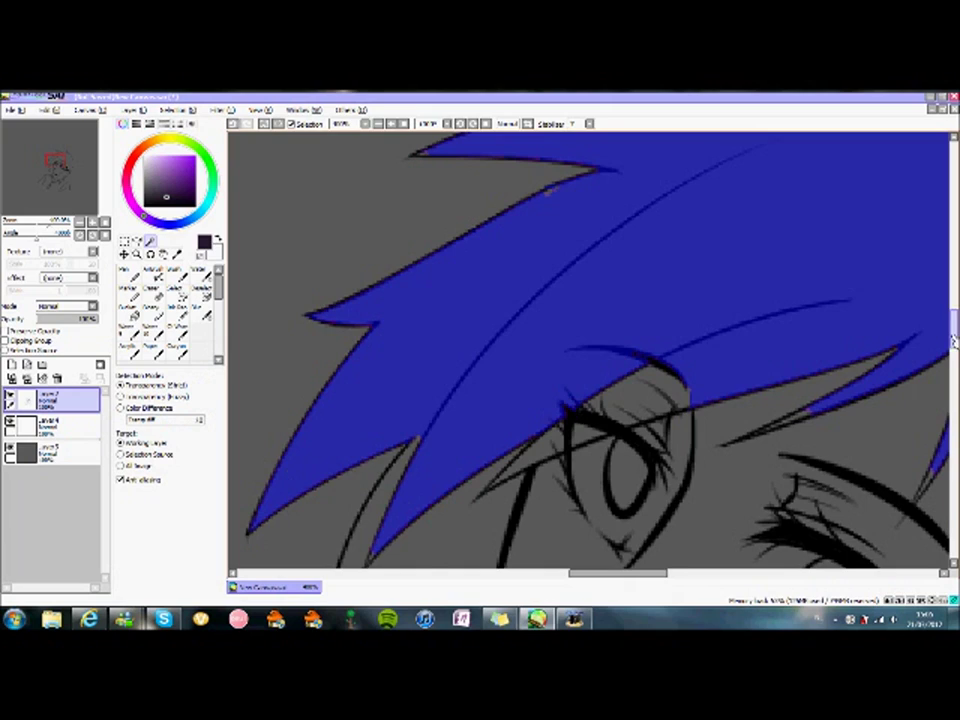
# Extend the Magic Wand selection over the remaining locks on both sides of the face and around the X-shaped hairclip.
pyautogui.scroll(1, 547, 193)
pyautogui.press('b')
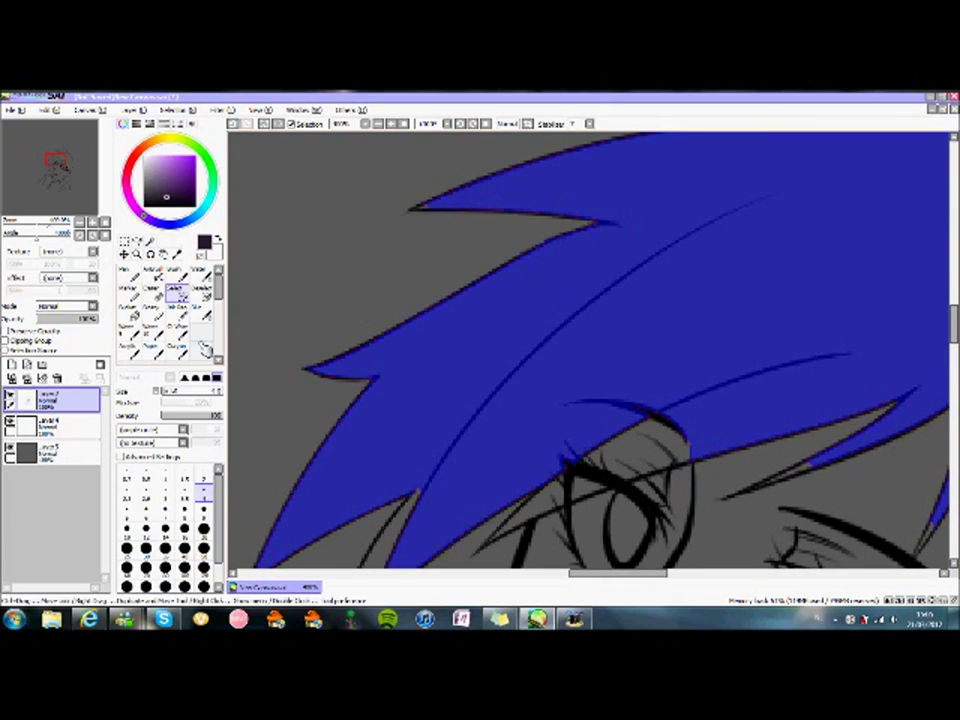
pyautogui.press('w')
pyautogui.scroll(-1, 886, 338)
pyautogui.scroll(-3, 560, 350)
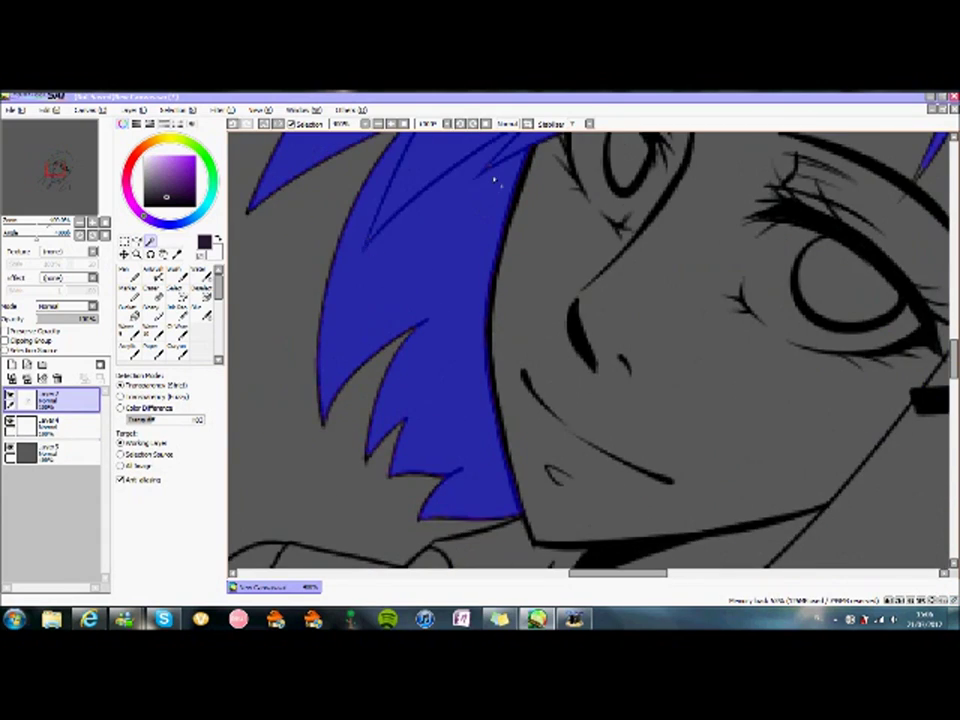
pyautogui.moveTo(618, 573)
pyautogui.mouseDown()
pyautogui.moveTo(660, 579)
pyautogui.moveTo(627, 576)
pyautogui.mouseUp()
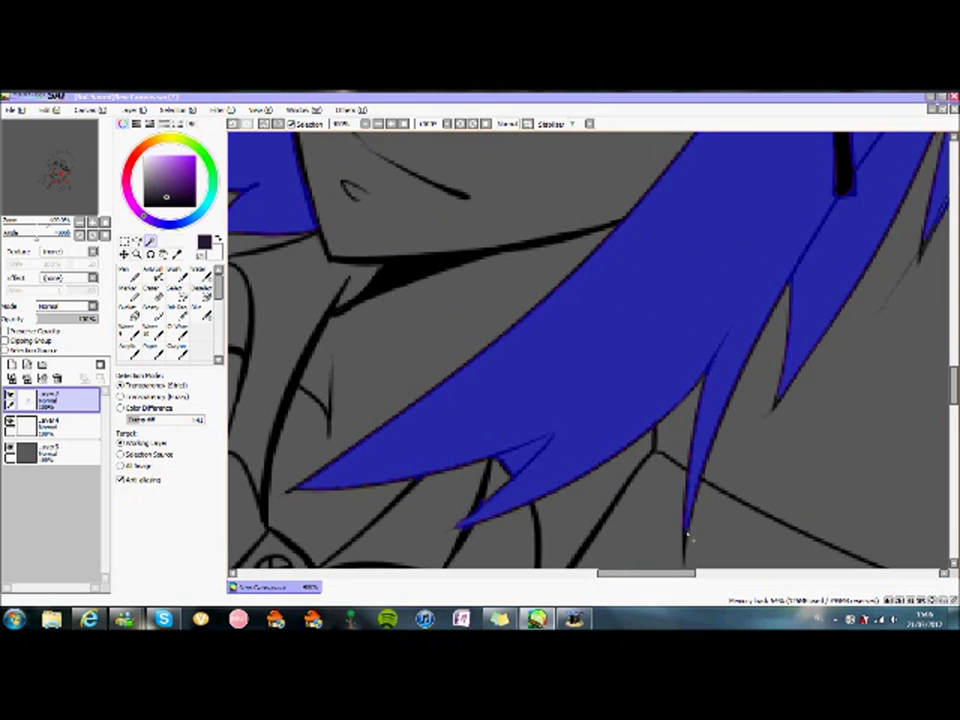
pyautogui.scroll(5, 572, 266)
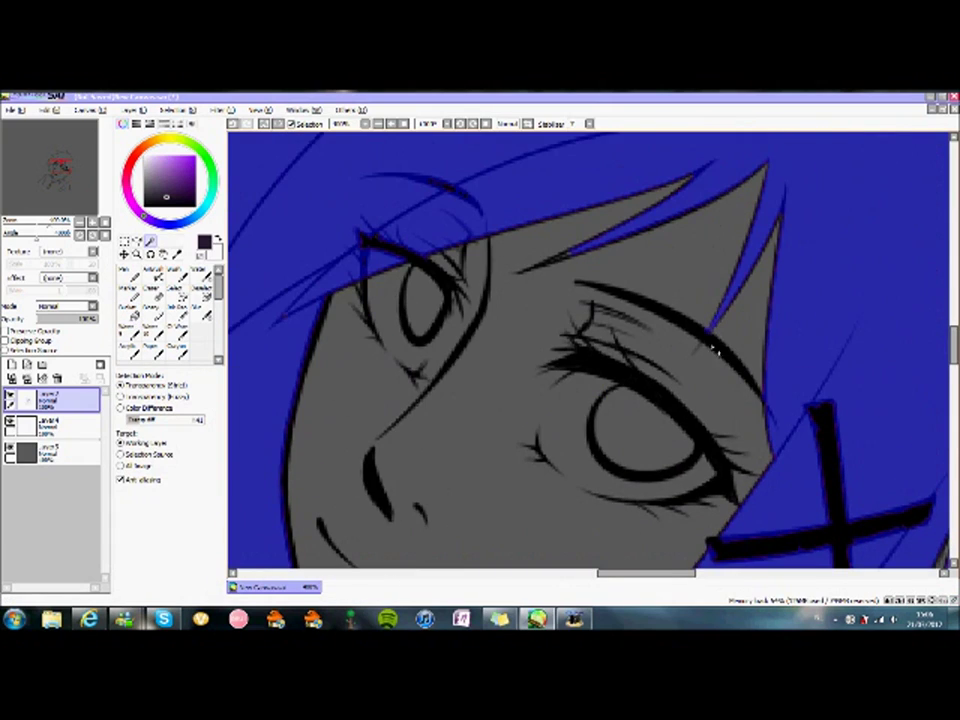
pyautogui.scroll(-5, 555, 274)
pyautogui.moveTo(641, 574); pyautogui.dragTo(650, 574)
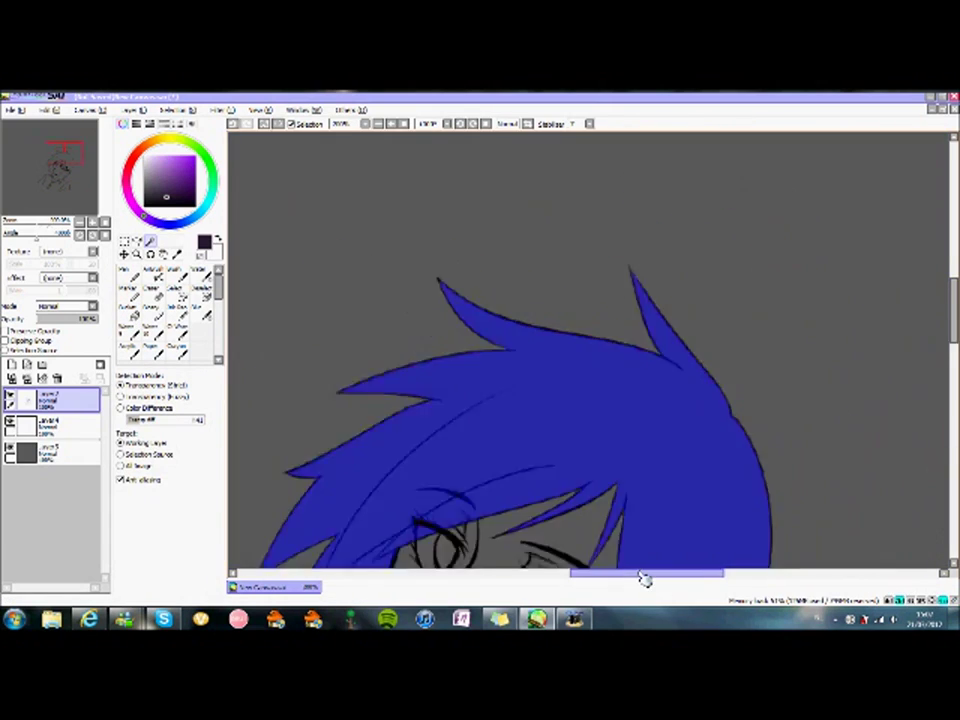
# Refine the selection around the lower hair tips above the collar with the Deselect and Select brushes.
pyautogui.click(201, 289)
pyautogui.click(172, 414)
pyautogui.click(150, 429)
pyautogui.click(150, 470)
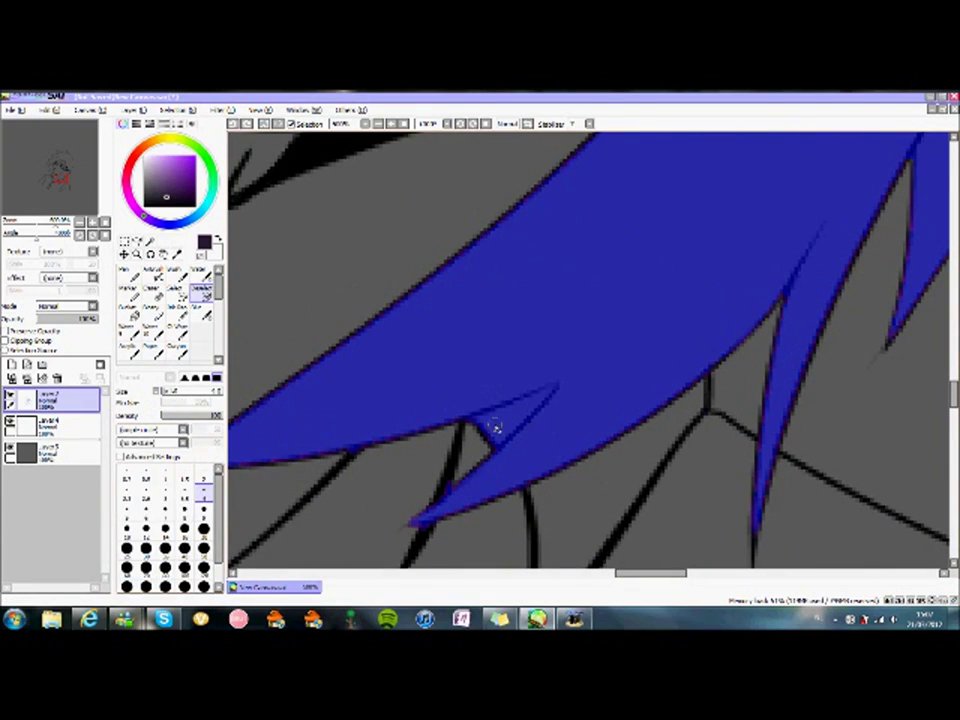
pyautogui.scroll(-1, 543, 400)
pyautogui.scroll(1, 538, 405)
pyautogui.scroll(-2, 561, 399)
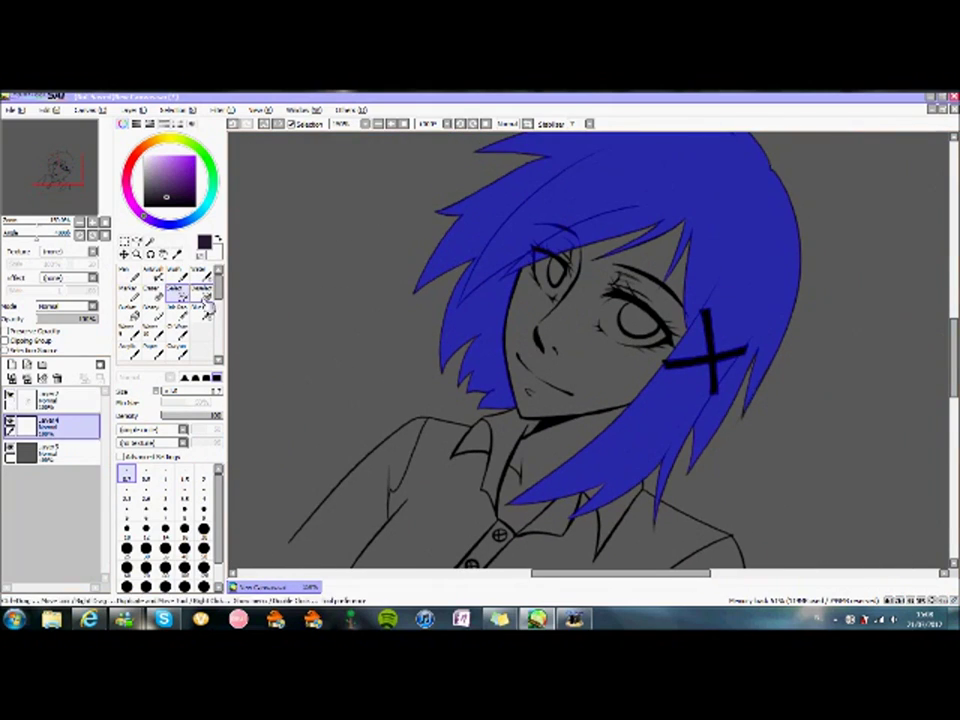
# Fill the selected hair with dark purple on the layer beneath the line art.
pyautogui.click(55, 400)
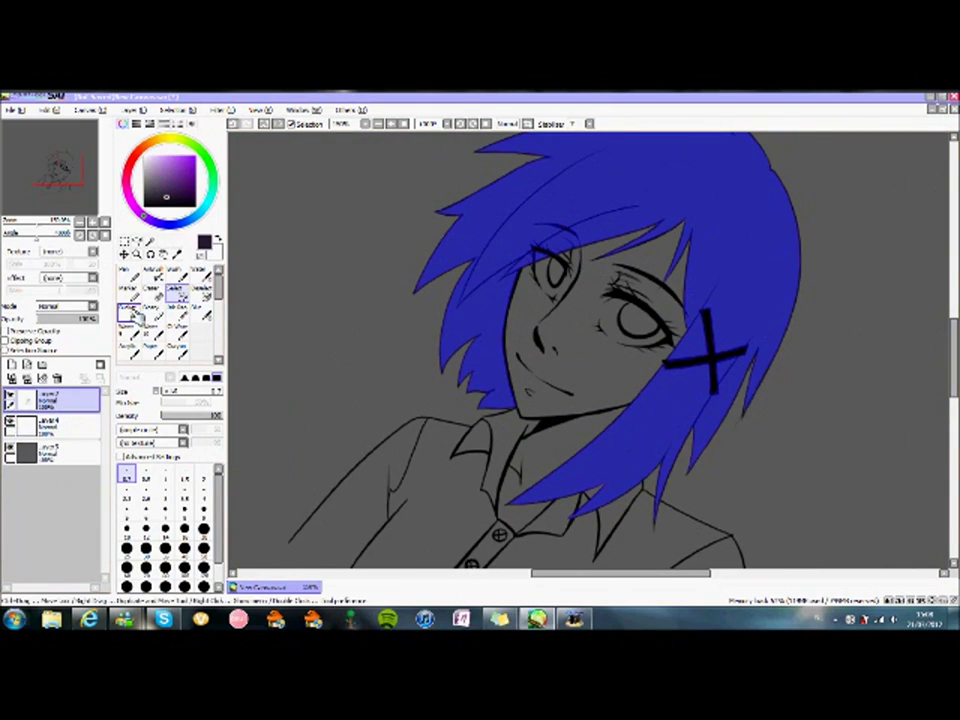
pyautogui.click(133, 313)
pyautogui.click(69, 425)
# Darken the hair fill with the Brightness and Contrast filter.
pyautogui.click(221, 110)
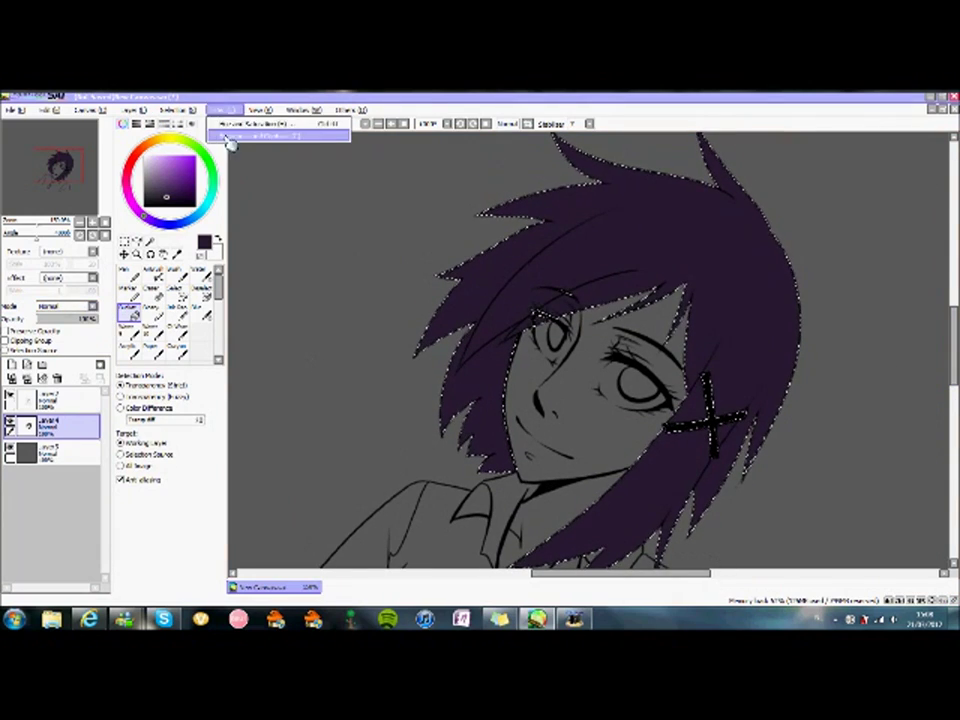
pyautogui.click(229, 138)
pyautogui.moveTo(703, 268); pyautogui.dragTo(697, 272)
pyautogui.click(744, 317)
# Check the hair fill with the line art hidden, show the line art again and clear the selection.
pyautogui.click(11, 399)
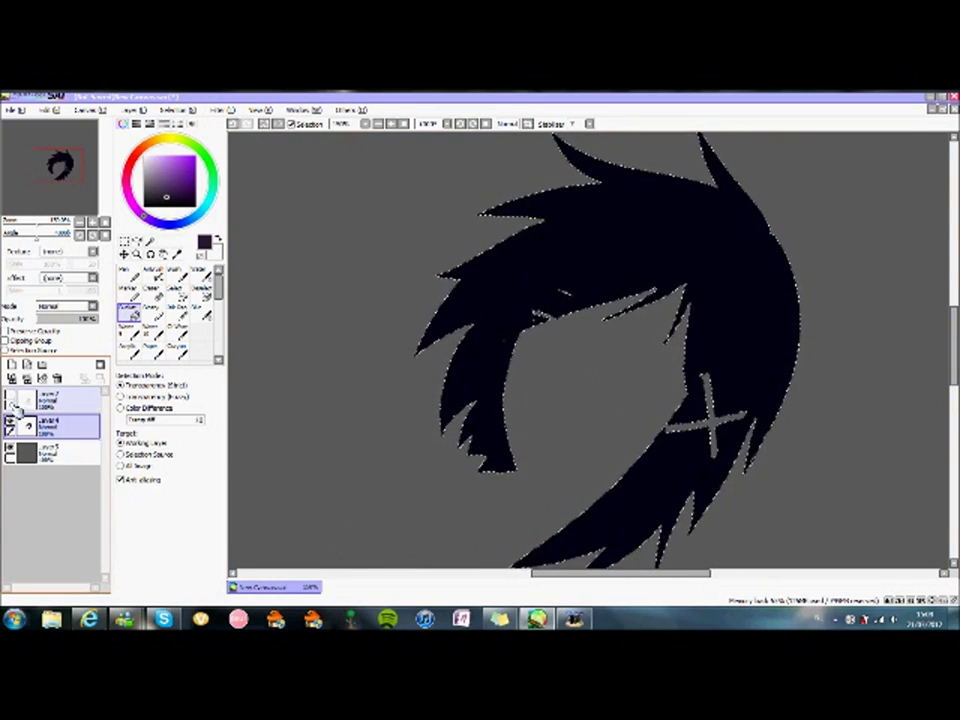
pyautogui.click(11, 399)
pyautogui.scroll(-3, 590, 350)
pyautogui.scroll(3, 590, 350)
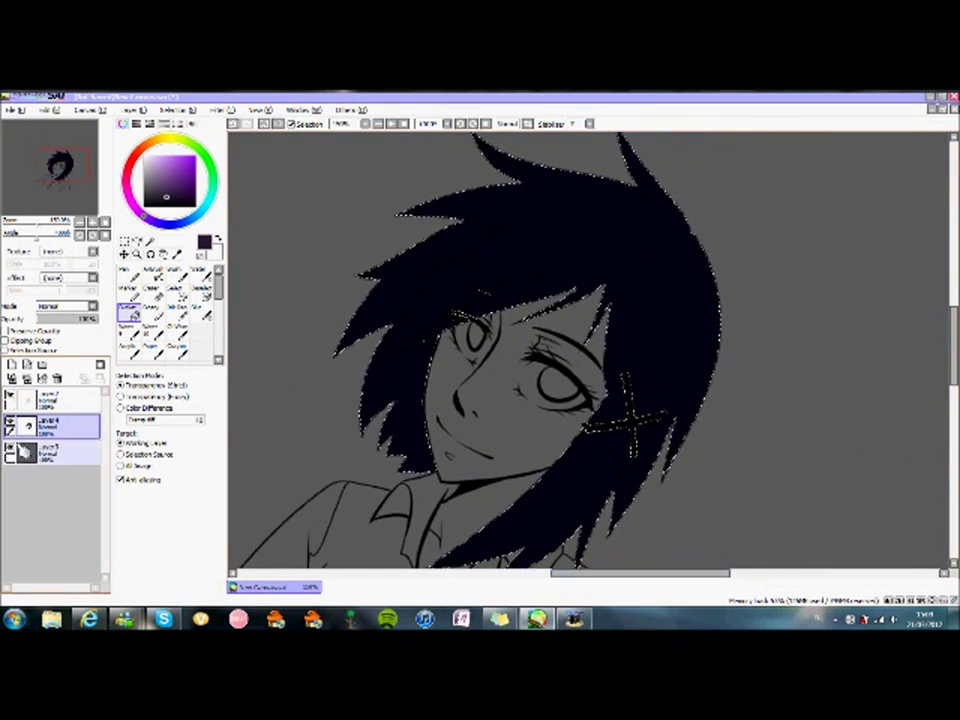
pyautogui.hotkey('ctrl', 'd')
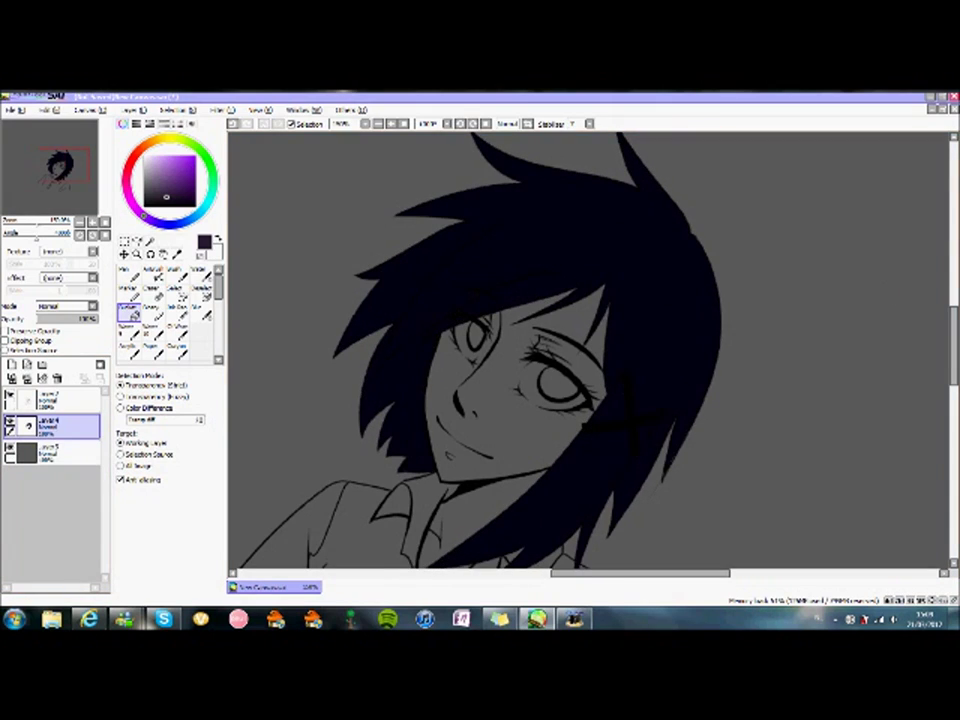
pyautogui.hotkey('ctrl', '-')
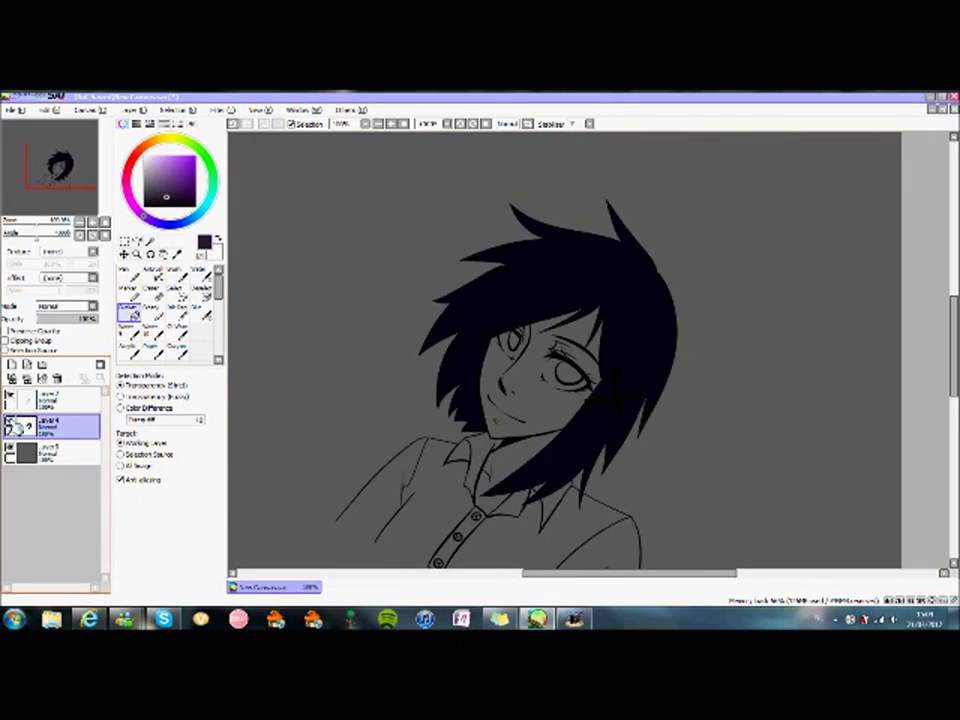
# Touch up the hair fill's edges with the Pen in its own colour and erase stray line art beside the lower hair tips.
pyautogui.hotkey('ctrl', '+')
pyautogui.press('n')
pyautogui.moveTo(572, 570); pyautogui.dragTo(555, 570)
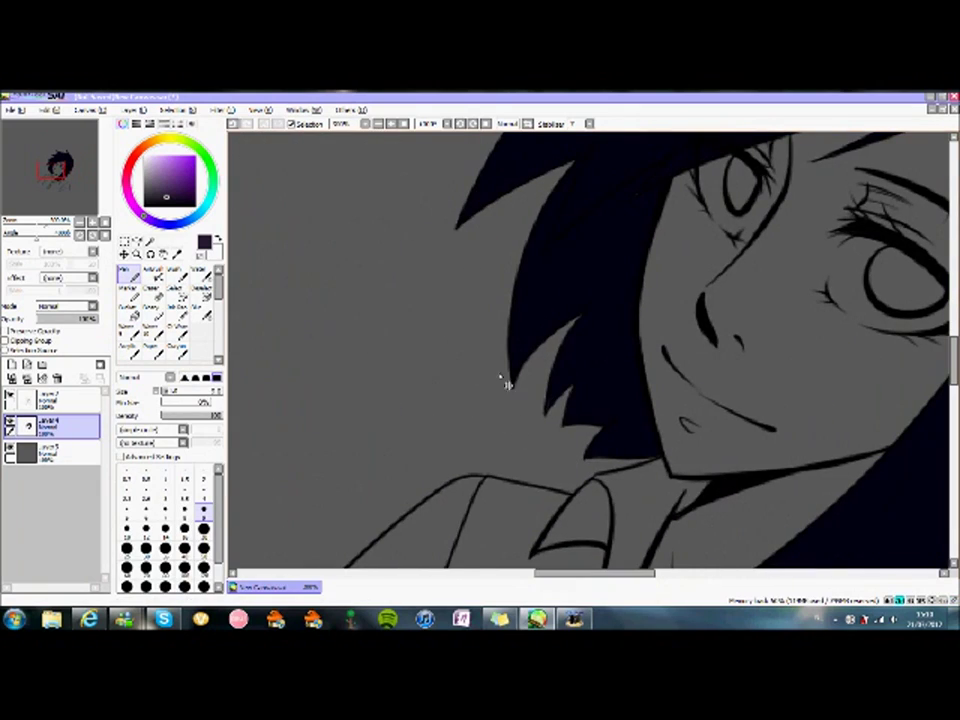
pyautogui.press('alt')
pyautogui.hscroll(5, 932, 366)
pyautogui.scroll(-3, 689, 473)
pyautogui.press('e')
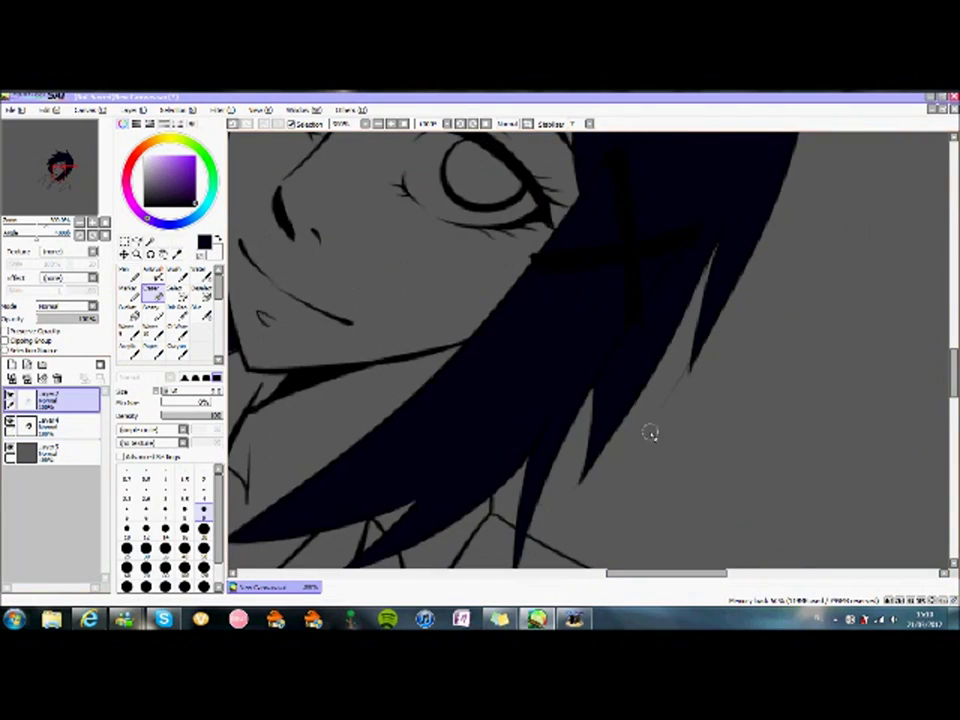
pyautogui.hotkey('ctrl', '-')
pyautogui.click(9, 425)
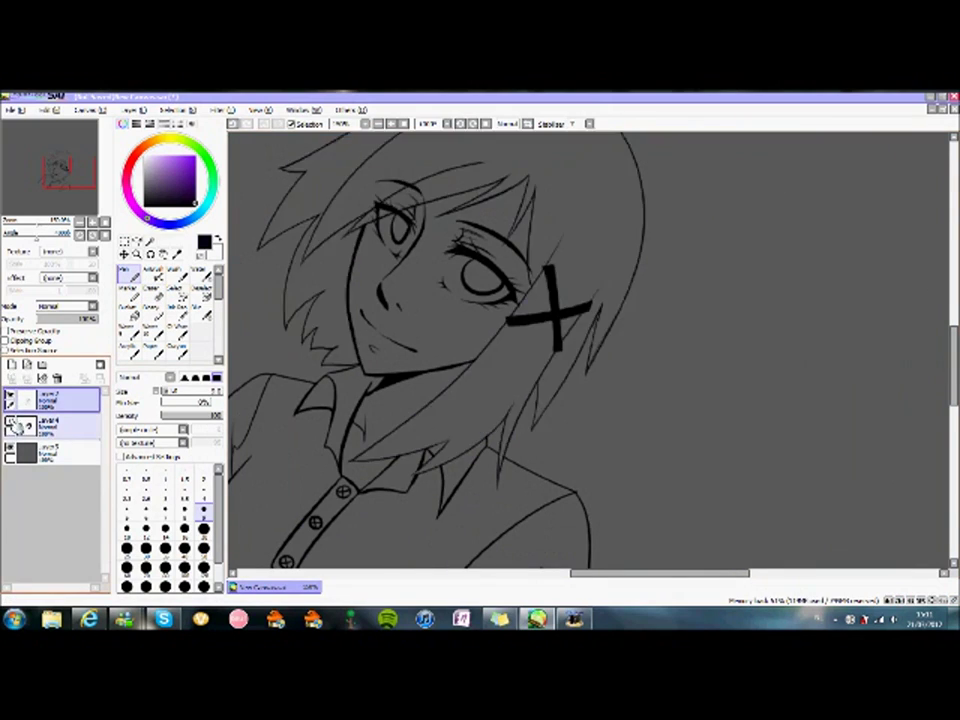
pyautogui.click(9, 425)
# Pick a dark purple drawing colour and make the dark hair fill layer active.
pyautogui.click(163, 187)
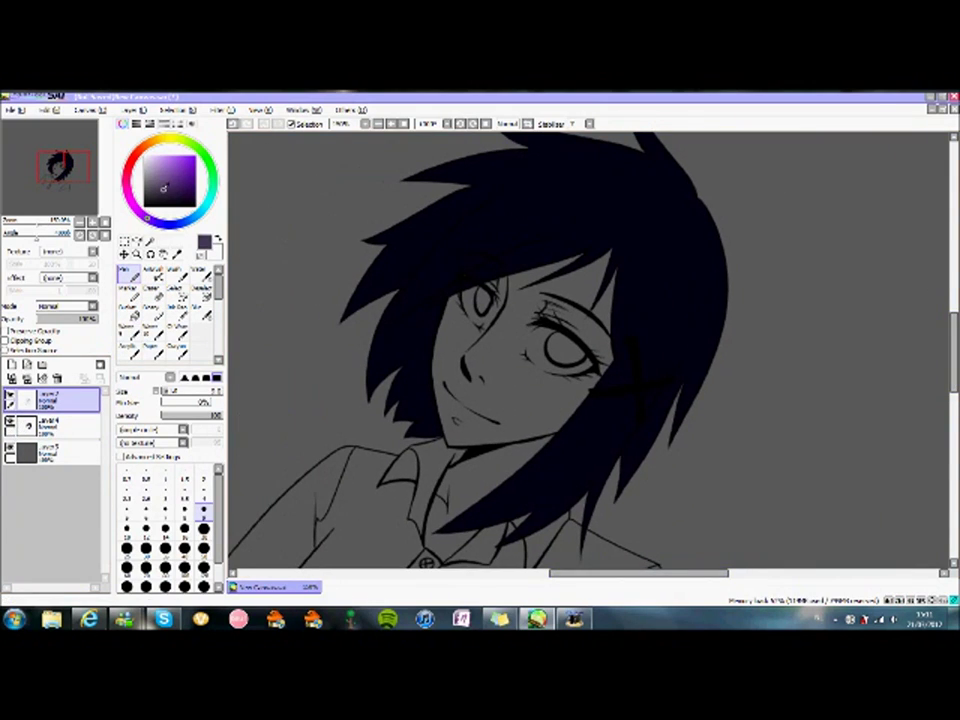
pyautogui.click(50, 425)
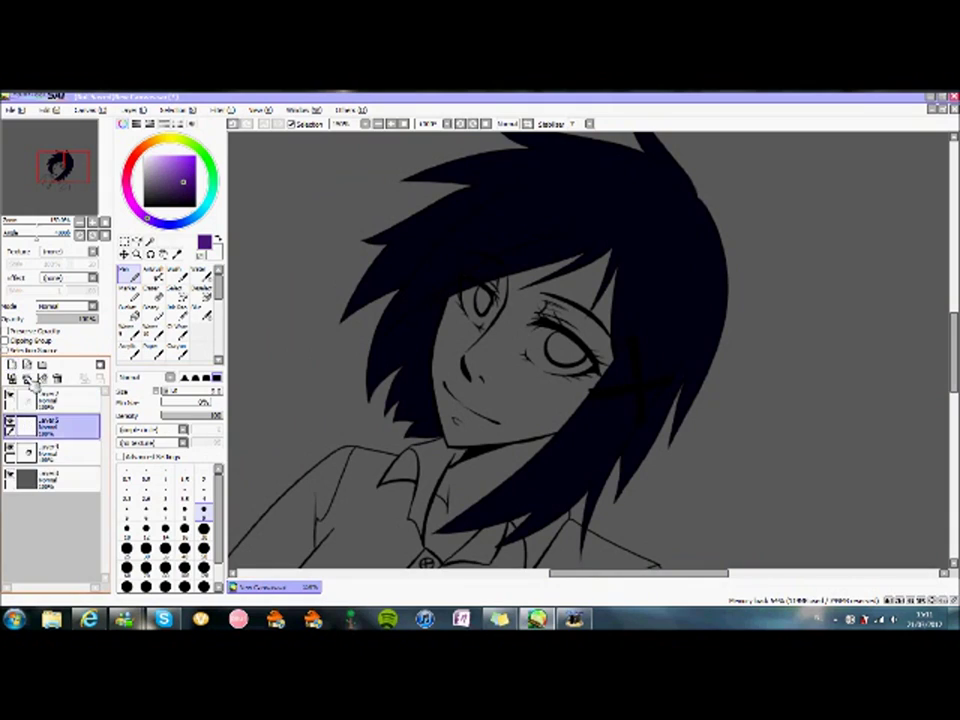
pyautogui.click(27, 380)
pyautogui.hotkey('ctrl', 'z')
pyautogui.hotkey('ctrl', '-')
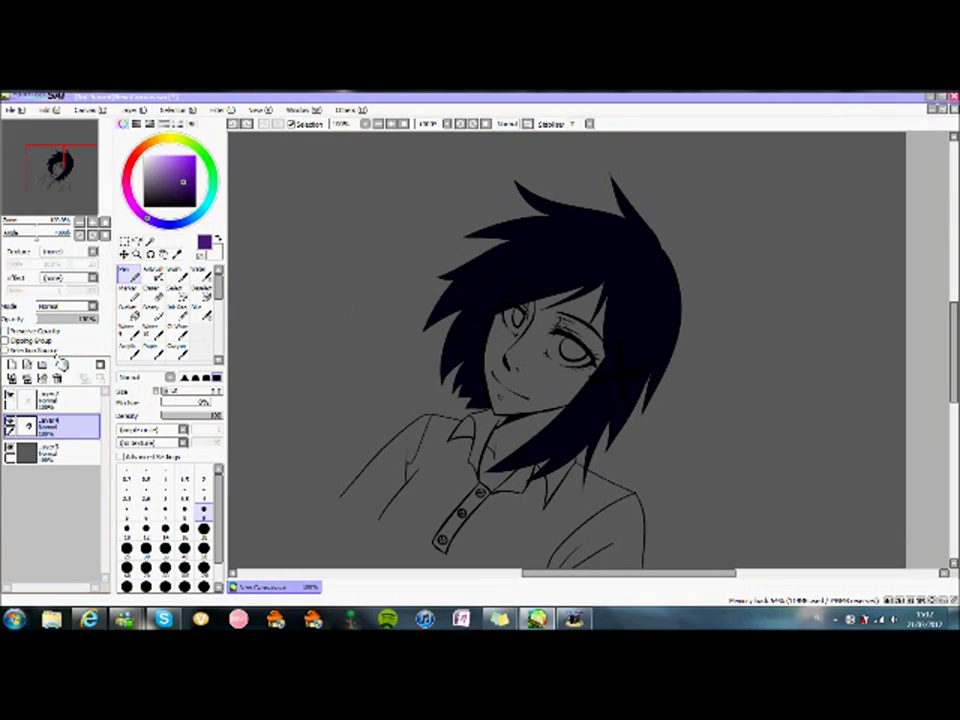
pyautogui.click(58, 287)
pyautogui.doubleClick(52, 400)
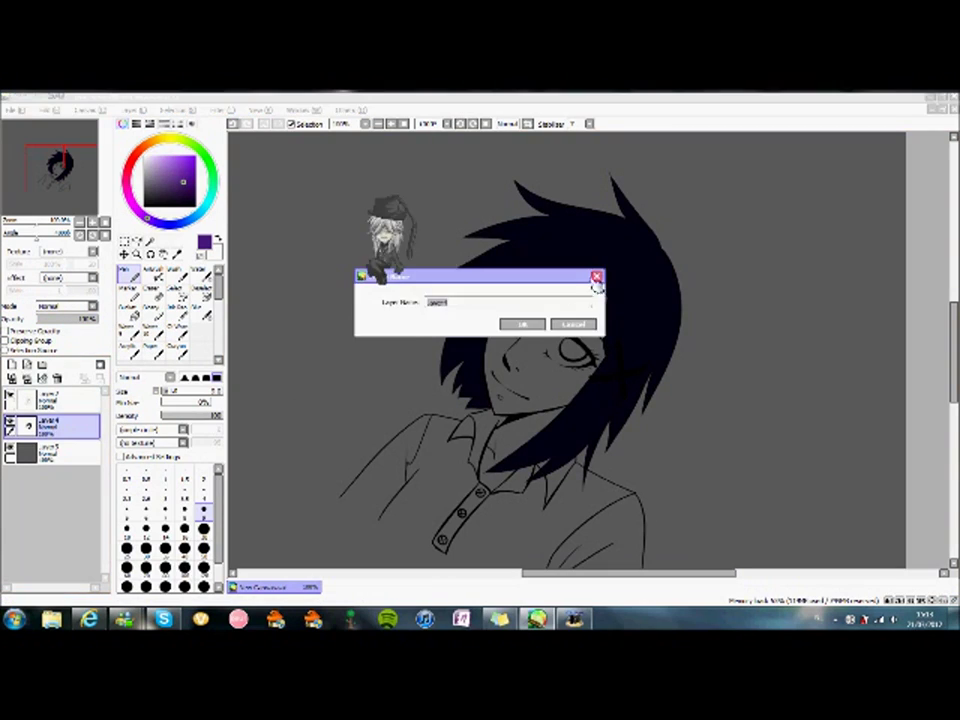
pyautogui.press('Escape')
pyautogui.click(88, 110)
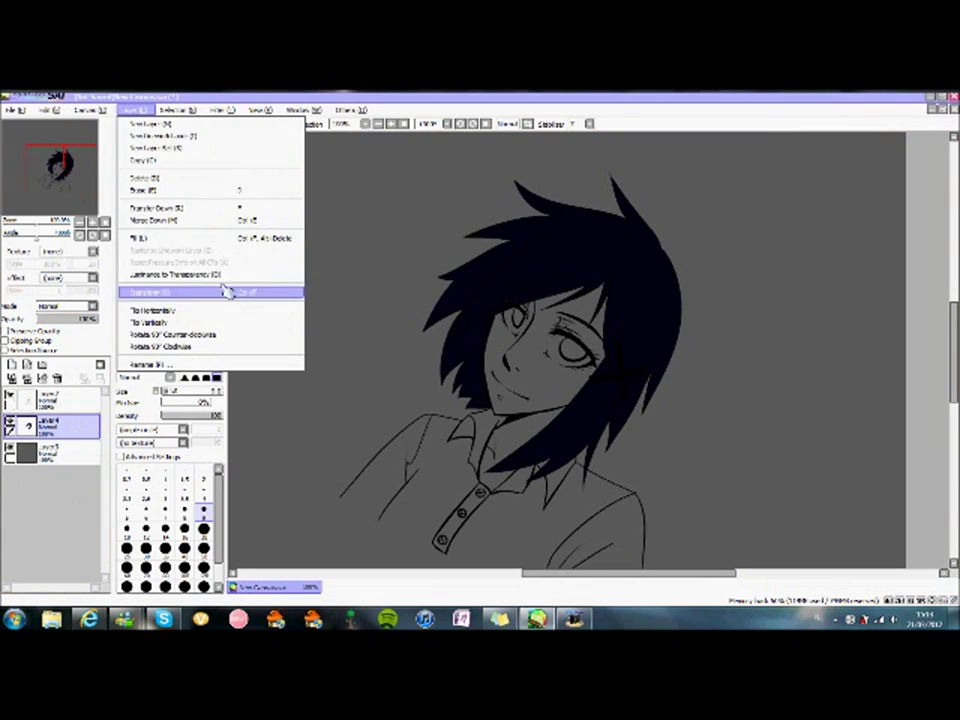
pyautogui.moveTo(135, 110)
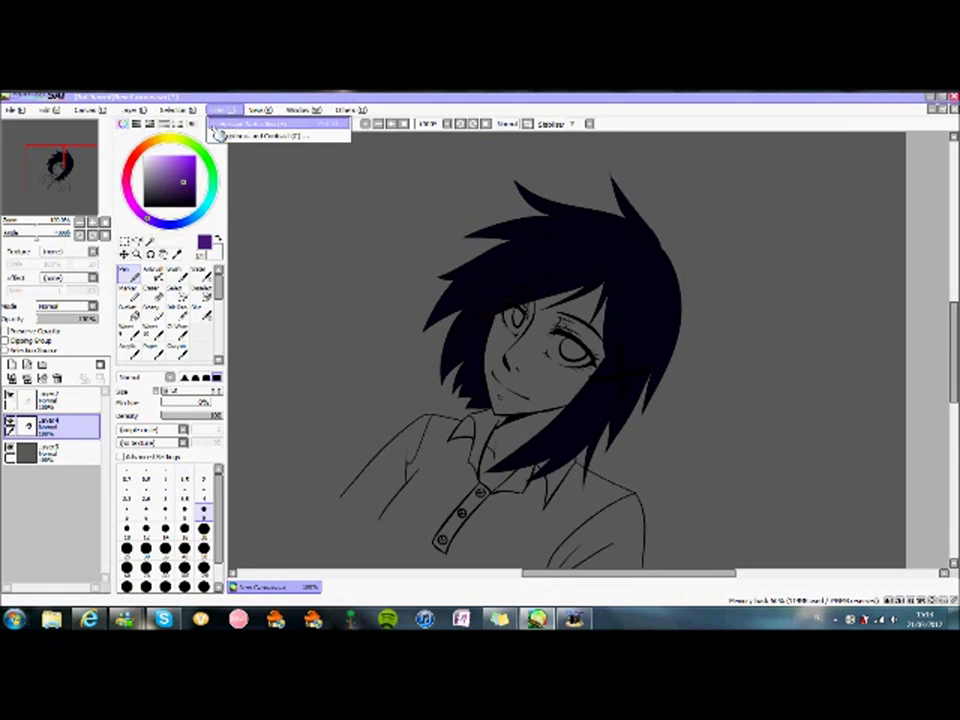
# Duplicate the dark hair fill layer above the original.
pyautogui.click(60, 268)
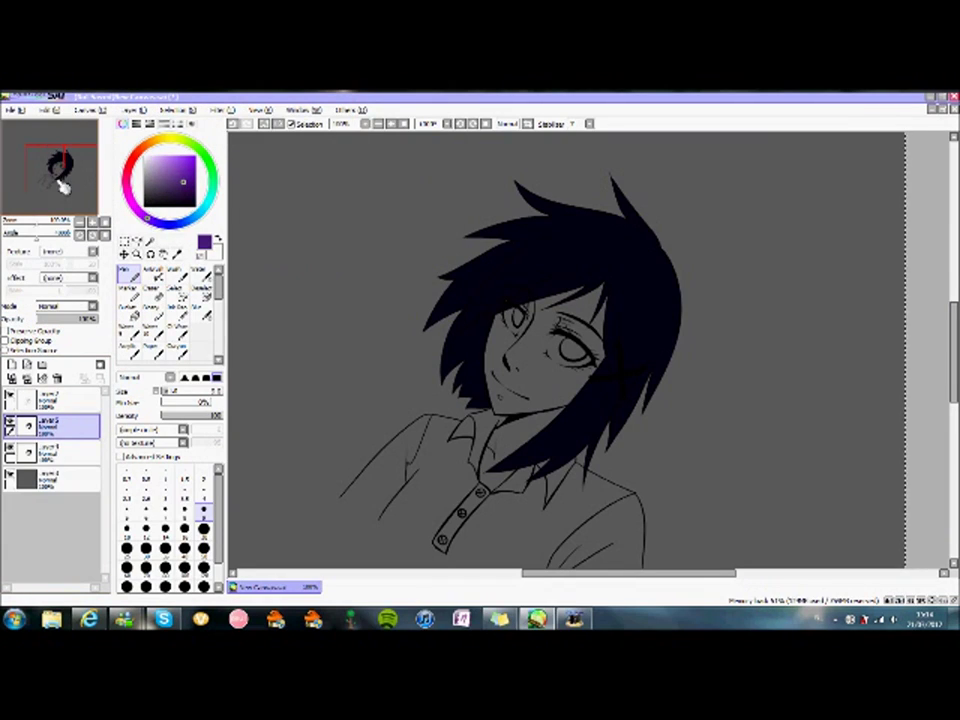
pyautogui.click(42, 364)
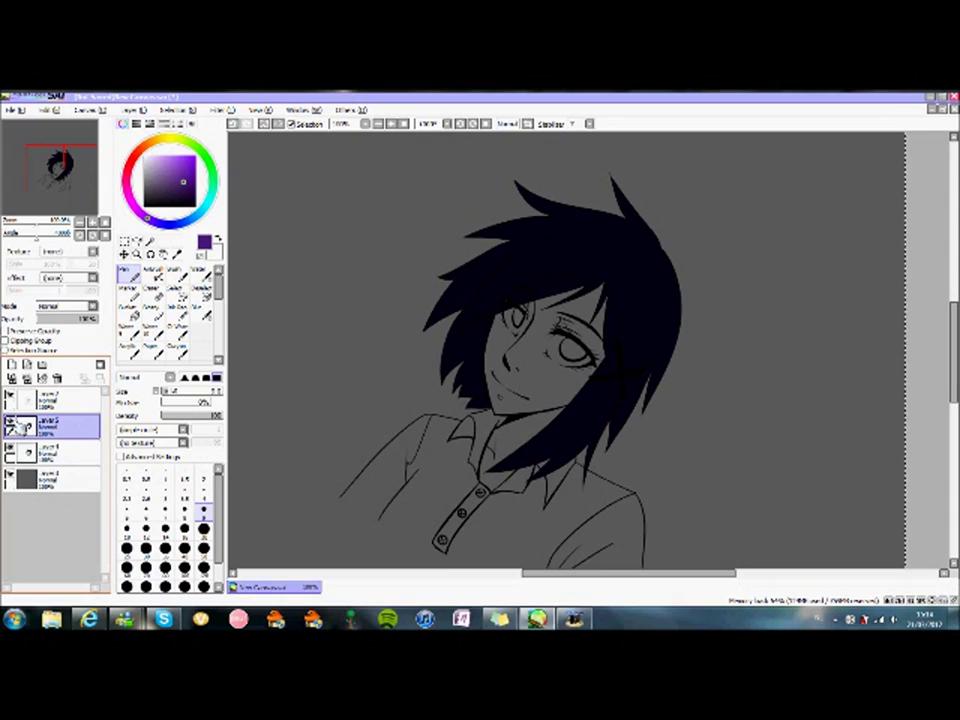
pyautogui.scroll(2, 643, 580)
pyautogui.moveTo(643, 575); pyautogui.dragTo(660, 575)
pyautogui.click(45, 452)
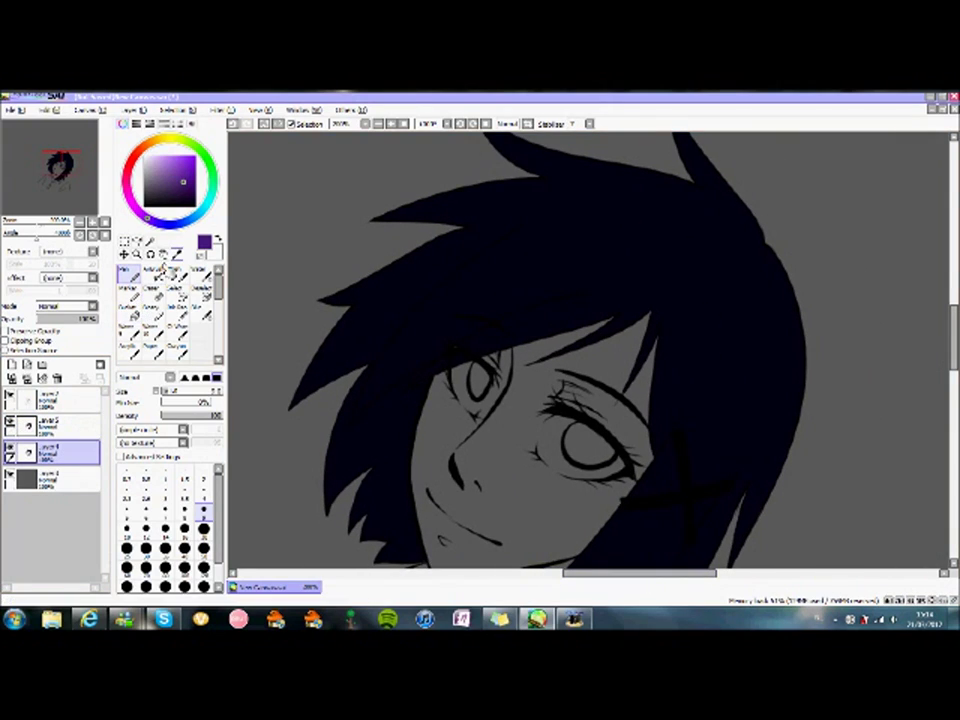
# Try airbrushing purple highlights across the hair on the duplicated fill layer.
pyautogui.click(72, 425)
pyautogui.click(153, 270)
pyautogui.moveTo(390, 330)
pyautogui.mouseDown()
pyautogui.moveTo(677, 272)
pyautogui.moveTo(375, 381)
pyautogui.moveTo(628, 318)
pyautogui.moveTo(735, 328)
pyautogui.moveTo(724, 225)
pyautogui.moveTo(696, 193)
pyautogui.moveTo(684, 240)
pyautogui.moveTo(467, 279)
pyautogui.moveTo(746, 439)
pyautogui.mouseUp()
pyautogui.scroll(-2, 739, 294)
pyautogui.click(93, 305)
pyautogui.click(93, 328)
# Undo the trial airbrush strokes and the layer duplication.
pyautogui.hotkey('ctrl', 'z')
pyautogui.hotkey('ctrl', 'z')
pyautogui.hotkey('ctrl', 'z')
pyautogui.hotkey('ctrl', 'z')
pyautogui.hotkey('ctrl', 'z')
pyautogui.hotkey('ctrl', 'z')
pyautogui.hotkey('ctrl', 'z')
pyautogui.hotkey('ctrl', 'y')
pyautogui.hotkey('ctrl', 'z')
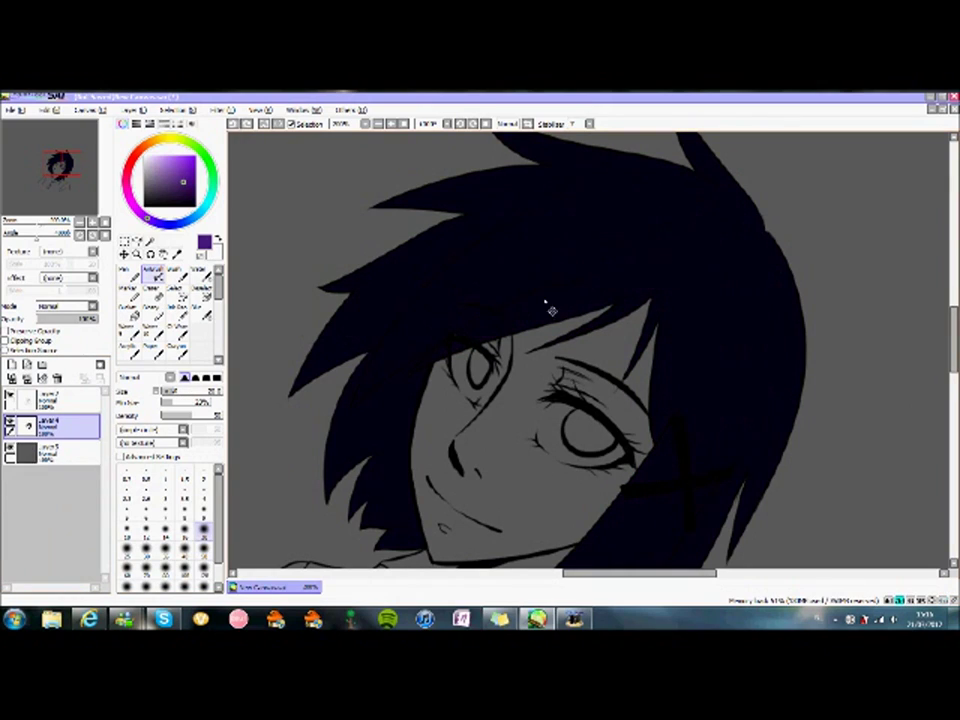
# Add a new layer above the dark hair fill and test the purple Airbrush on it at size 50.
pyautogui.hotkey('ctrl', 'y')
pyautogui.hotkey('ctrl', 'z')
pyautogui.hotkey('ctrl', 'y')
pyautogui.hotkey('ctrl', 'z')
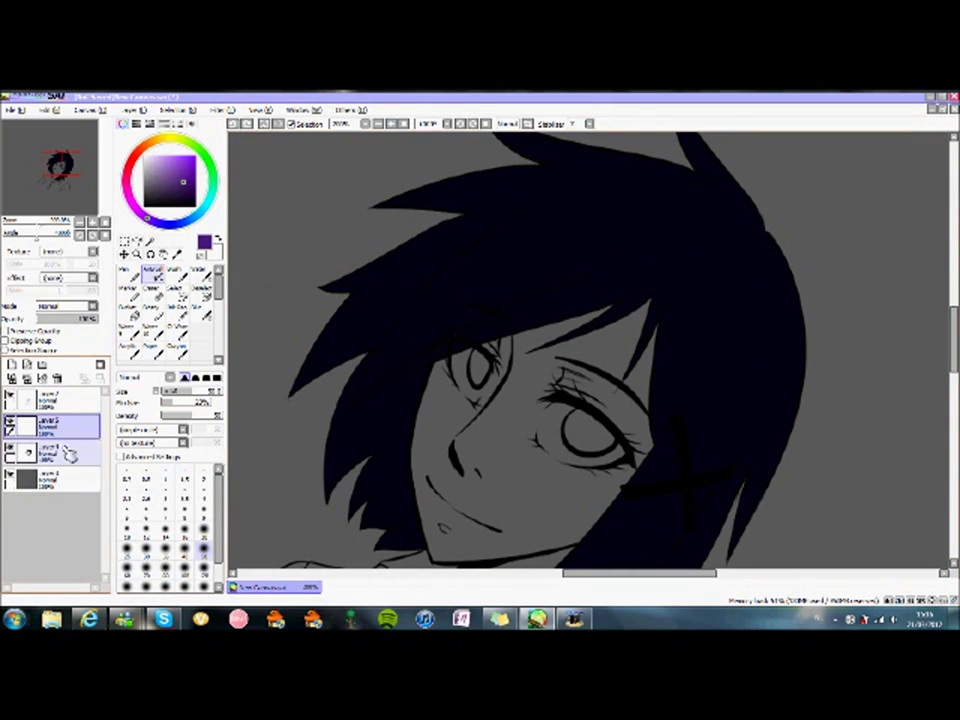
pyautogui.hotkey('ctrl', 'y')
pyautogui.hotkey('ctrl', 'y')
pyautogui.hotkey('ctrl', 'y')
pyautogui.hotkey('ctrl', 'z')
pyautogui.hotkey('ctrl', 'z')
pyautogui.hotkey('ctrl', 'z')
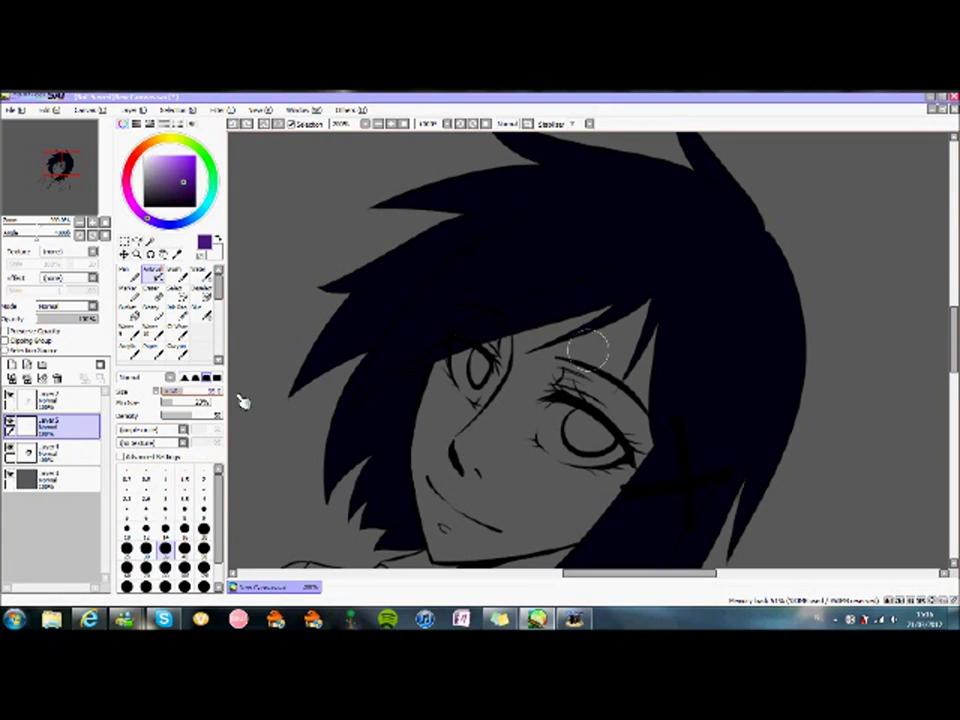
# Airbrush purple highlights over the fringe, crown and side of the hair at brush size 35.
pyautogui.hotkey('ctrl', 'y')
pyautogui.hotkey('ctrl', 'y')
pyautogui.hotkey('ctrl', 'z')
pyautogui.hotkey('ctrl', 'z')
pyautogui.press('n')
pyautogui.press('v')
pyautogui.hotkey('ctrl', 'y')
pyautogui.hotkey('ctrl', 'z')
pyautogui.hotkey('ctrl', 'y')
pyautogui.moveTo(664, 279)
pyautogui.mouseDown()
pyautogui.moveTo(485, 270)
pyautogui.moveTo(671, 294)
pyautogui.moveTo(654, 263)
pyautogui.moveTo(724, 268)
pyautogui.moveTo(598, 240)
pyautogui.moveTo(523, 260)
pyautogui.moveTo(680, 215)
pyautogui.moveTo(742, 297)
pyautogui.moveTo(667, 444)
pyautogui.mouseUp()
pyautogui.scroll(-2, 667, 444)
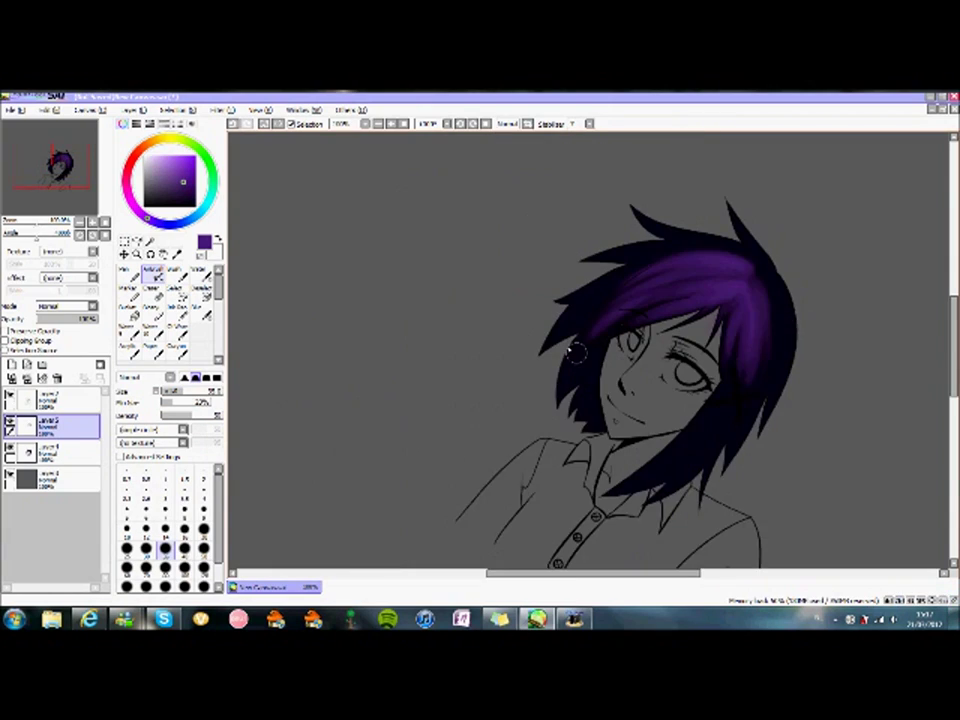
pyautogui.scroll(2, 593, 282)
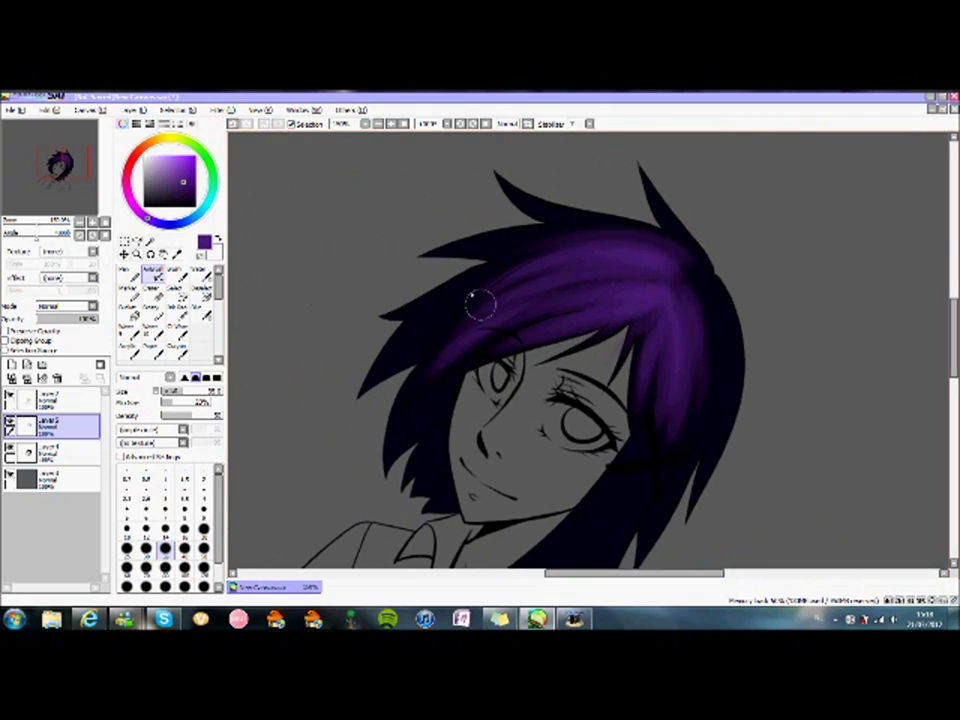
pyautogui.scroll(-2, 655, 520)
pyautogui.scroll(2, 655, 520)
# Add a new layer above the purple highlights and lower the dark hair fill's opacity.
pyautogui.click(10, 364)
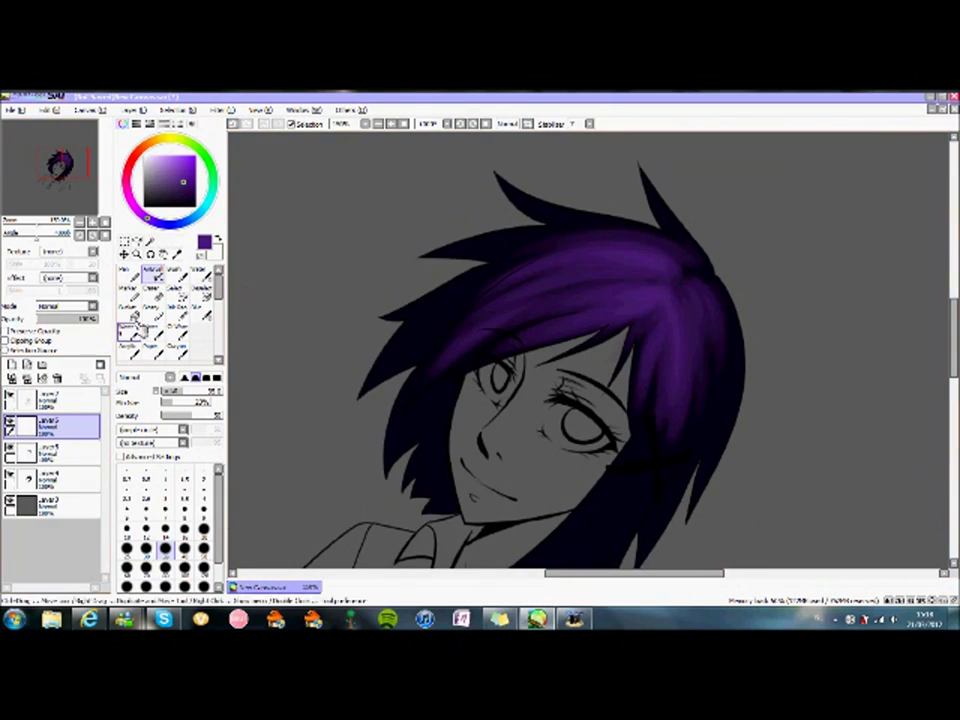
pyautogui.click(86, 463)
pyautogui.click(86, 426)
# Airbrush black shading along the hair's strands, tips and outer edges at brush size 35 on the new layer.
pyautogui.moveTo(300, 300)
pyautogui.mouseDown()
pyautogui.moveTo(349, 354)
pyautogui.moveTo(600, 240)
pyautogui.mouseUp()
pyautogui.moveTo(667, 378)
pyautogui.mouseDown()
pyautogui.moveTo(628, 432)
pyautogui.moveTo(550, 358)
pyautogui.moveTo(578, 300)
pyautogui.moveTo(508, 275)
pyautogui.mouseUp()
pyautogui.scroll(-2, 678, 297)
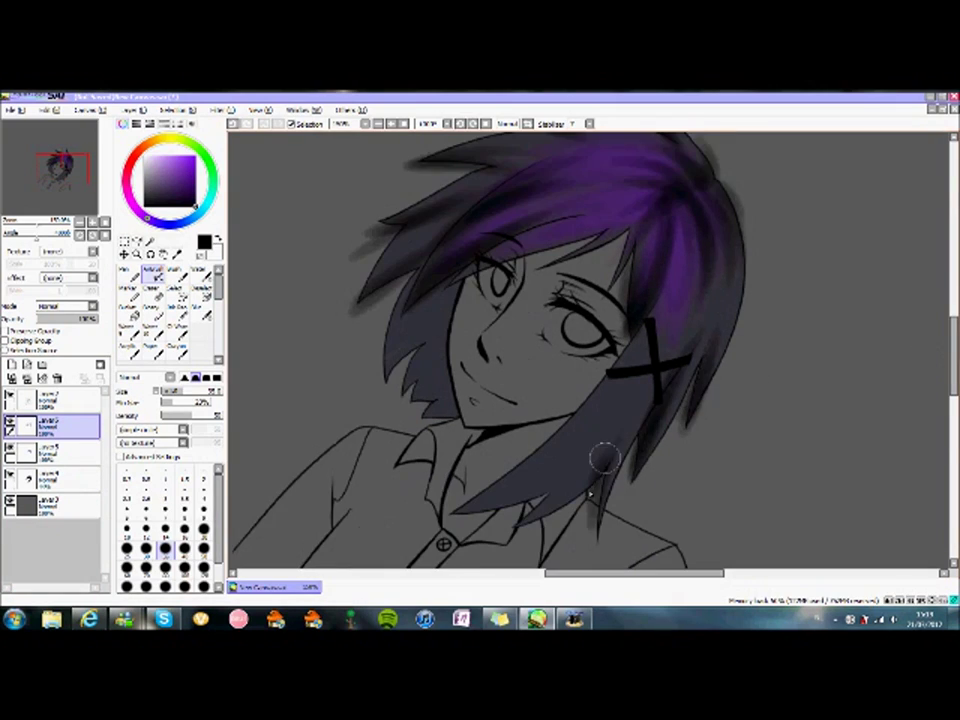
pyautogui.moveTo(371, 372)
pyautogui.mouseDown()
pyautogui.moveTo(441, 329)
pyautogui.moveTo(409, 409)
pyautogui.mouseUp()
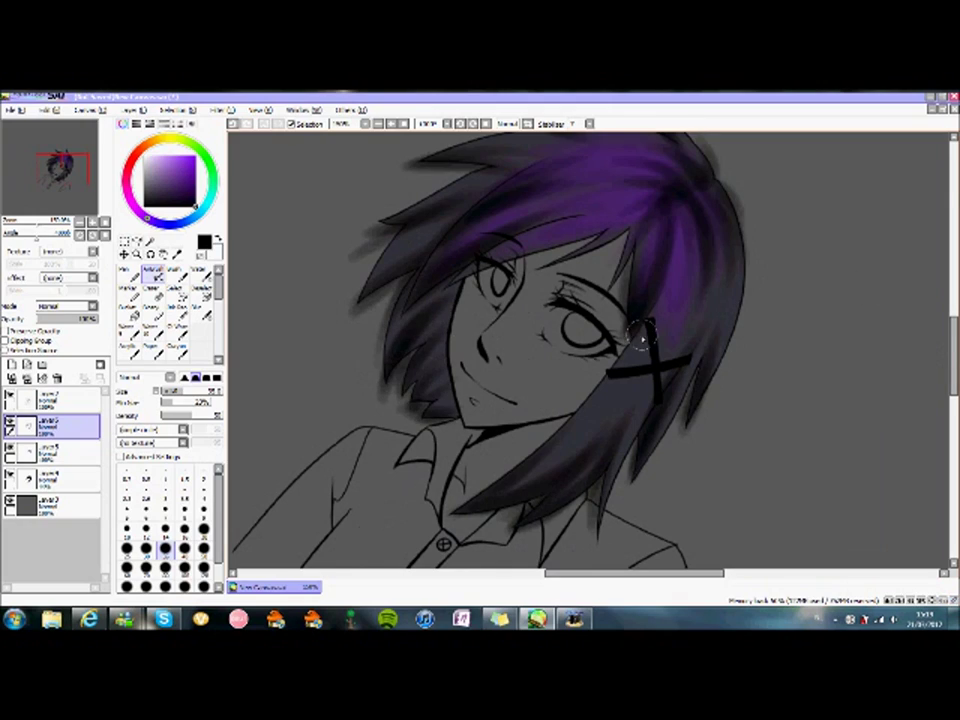
pyautogui.scroll(1, 513, 291)
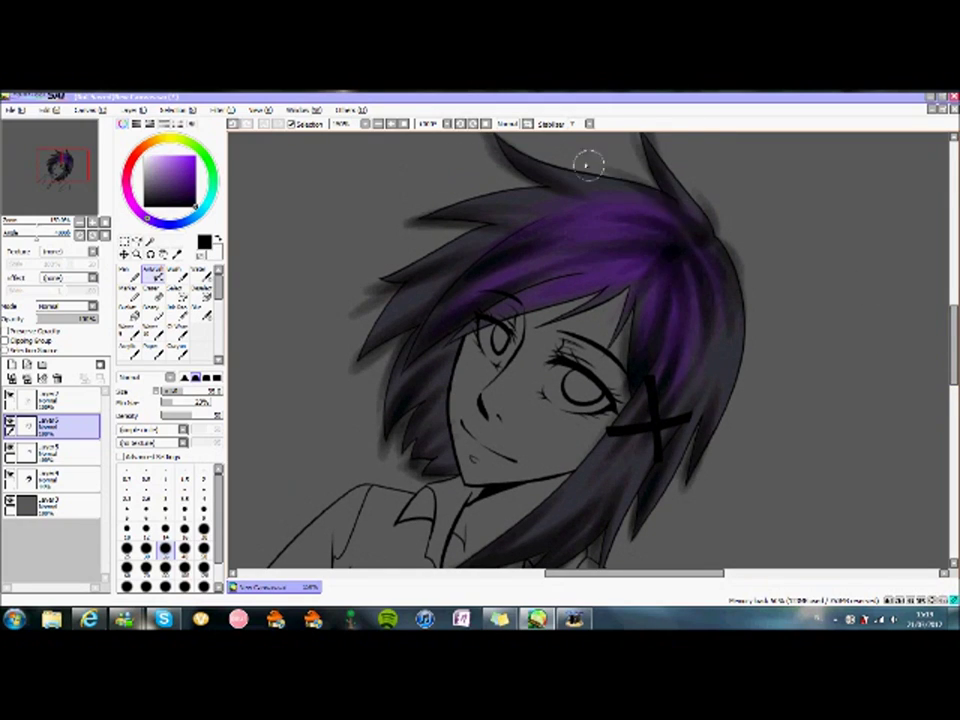
# Shift the dark hair fill's colour towards purple with the Hue and Saturation filter.
pyautogui.click(50, 478)
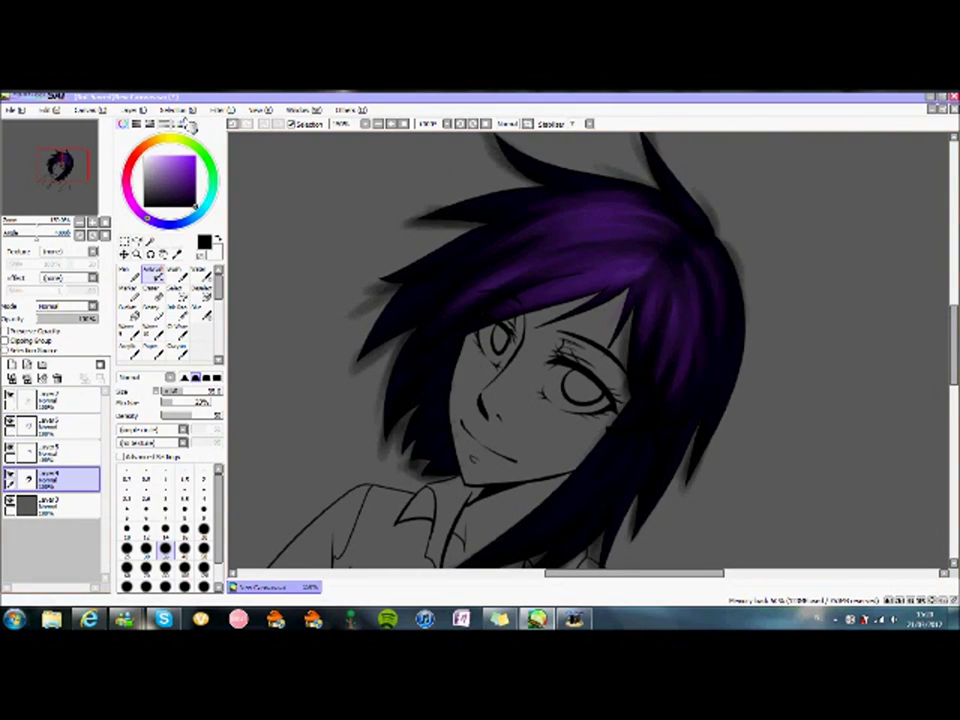
pyautogui.click(222, 110)
pyautogui.click(214, 152)
pyautogui.moveTo(717, 266); pyautogui.dragTo(748, 266)
pyautogui.click(744, 317)
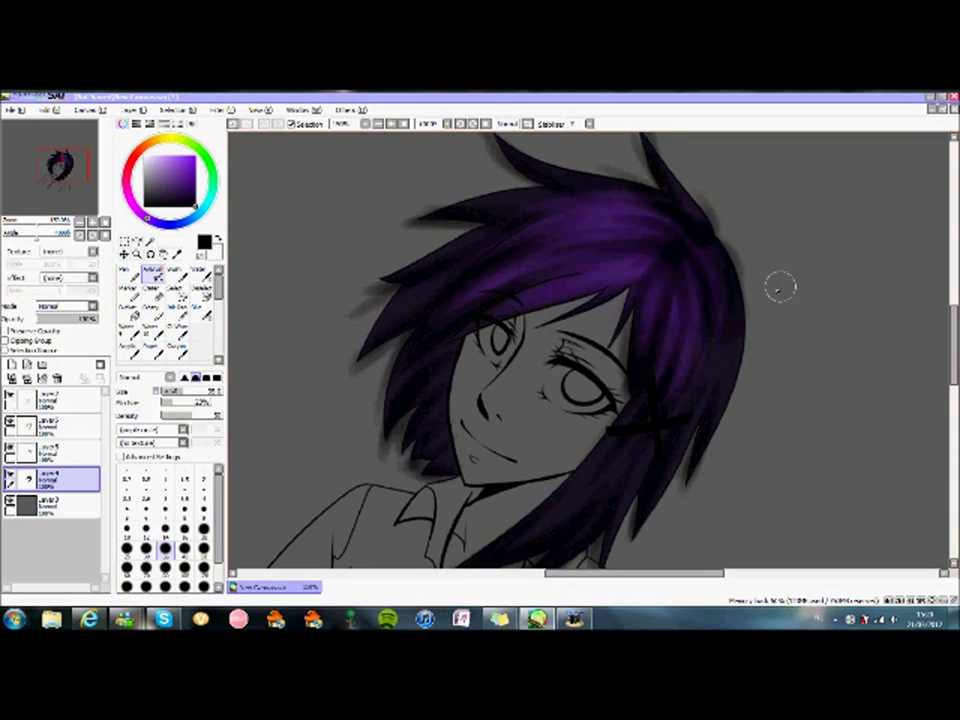
# Add a layer above the black shading and airbrush light lilac highlight strands over the whole hair at size 35.
pyautogui.click(11, 364)
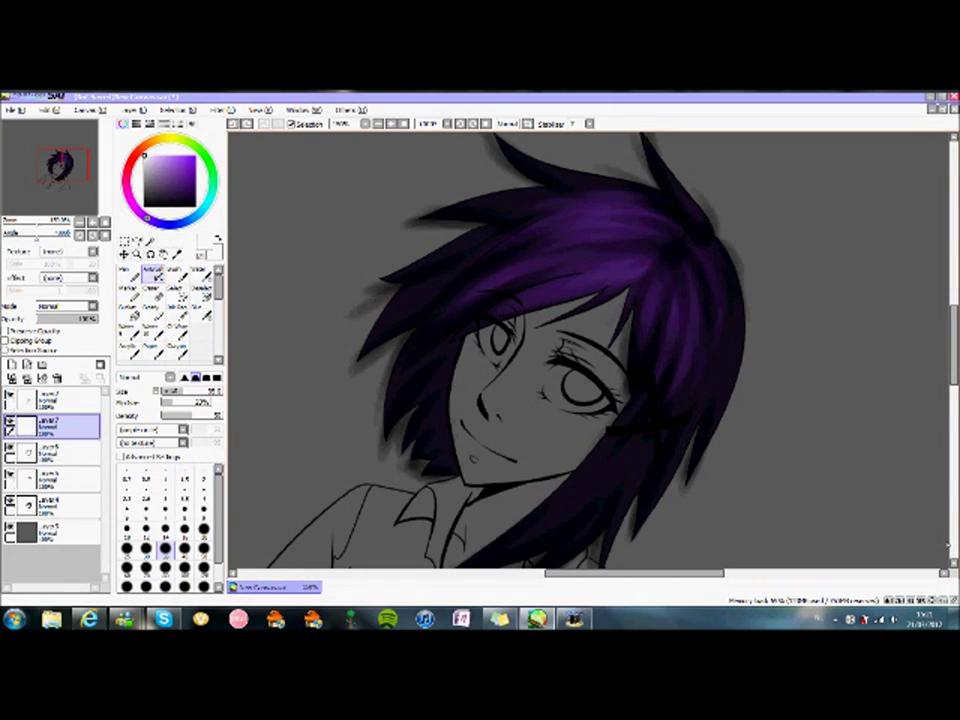
pyautogui.moveTo(463, 285)
pyautogui.mouseDown()
pyautogui.moveTo(570, 284)
pyautogui.moveTo(466, 296)
pyautogui.moveTo(585, 235)
pyautogui.mouseUp()
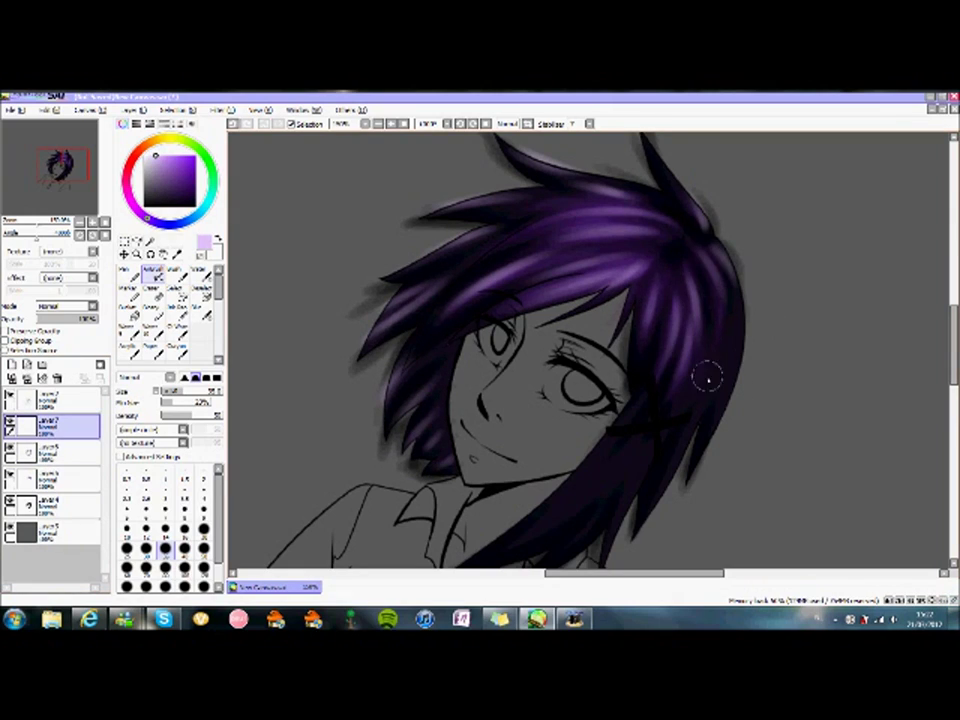
pyautogui.scroll(-3, 690, 355)
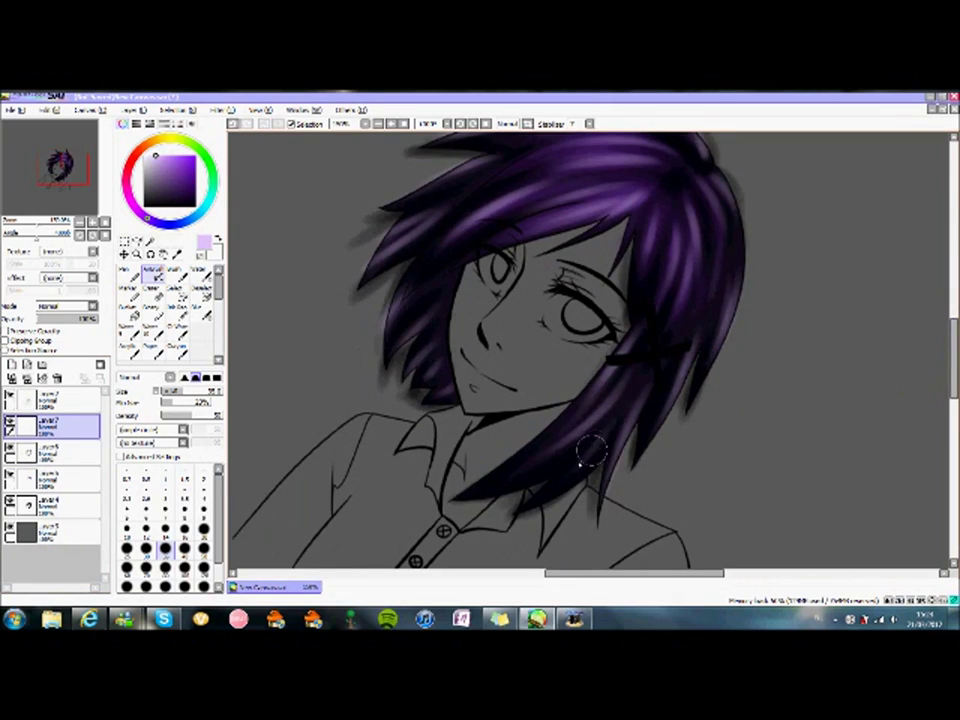
pyautogui.scroll(3, 677, 240)
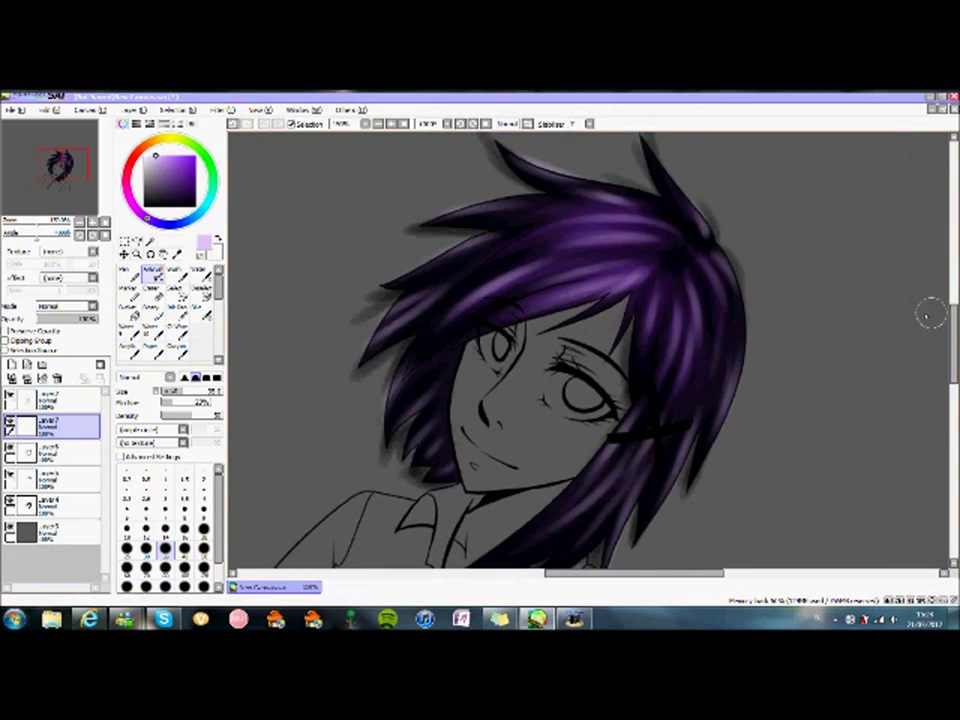
# Choose the Blur tool and readjust the hue and saturation of the dark hair fill layer.
pyautogui.scroll(-1, 928, 315)
pyautogui.click(200, 312)
pyautogui.scroll(-2, 493, 461)
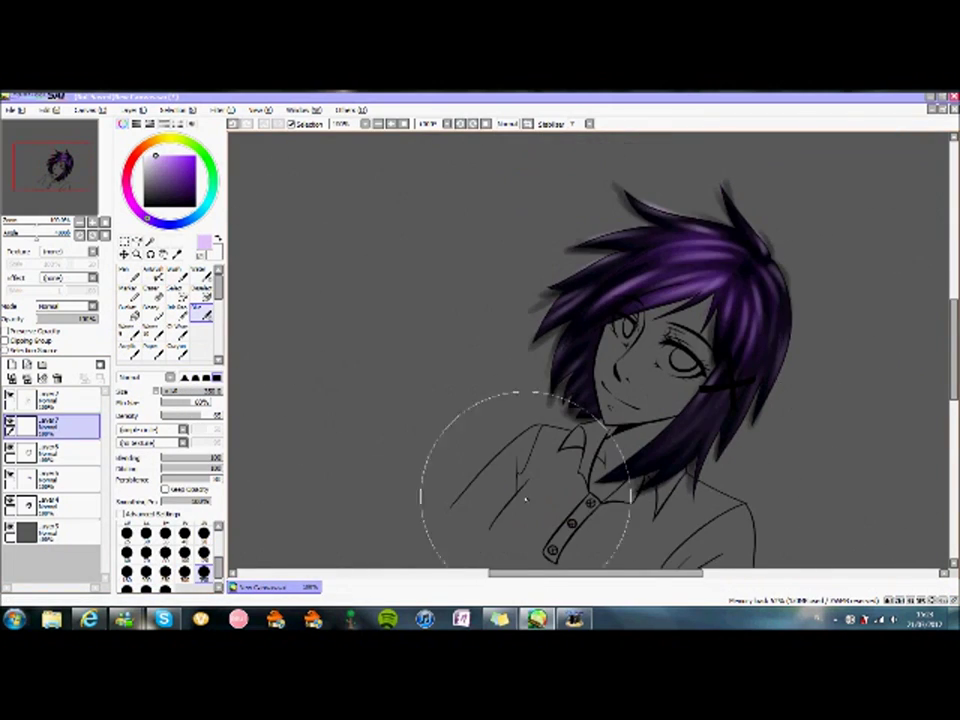
pyautogui.click(50, 505)
pyautogui.hotkey('ctrl', 'u')
pyautogui.press('Return')
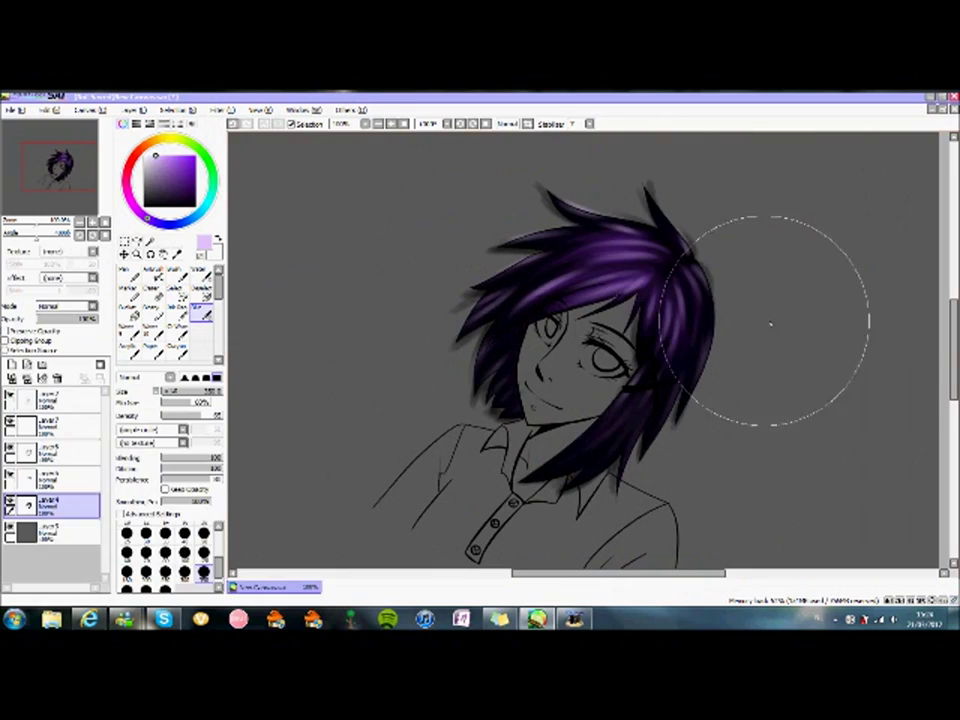
# Airbrush a curved lilac shine band across the crown on a new layer above the highlights and set its blending mode to Luminosity.
pyautogui.click(50, 425)
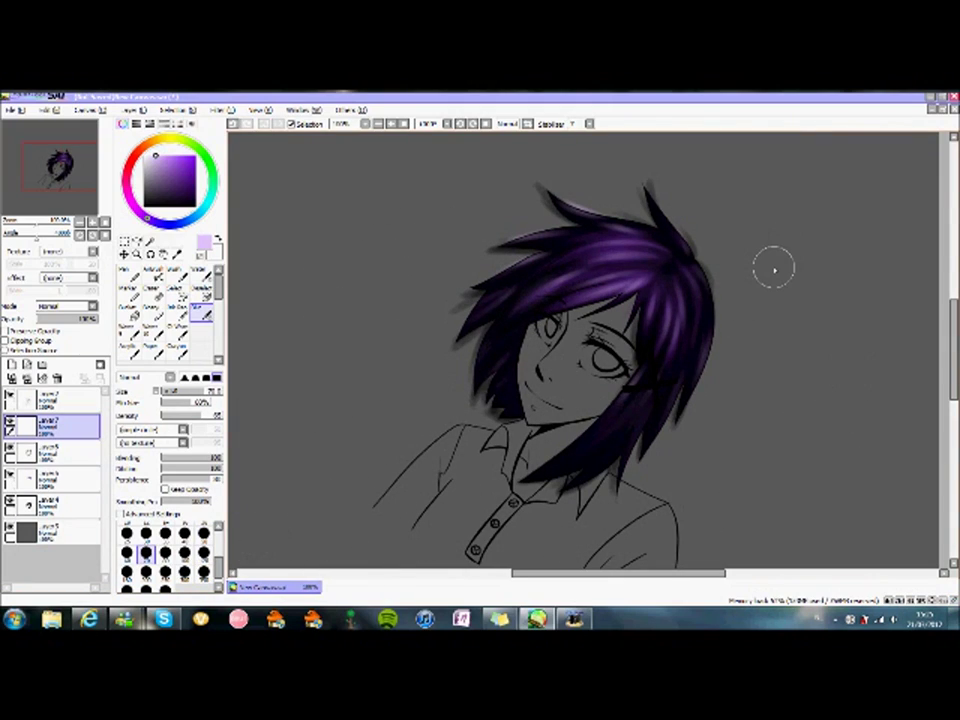
pyautogui.click(150, 272)
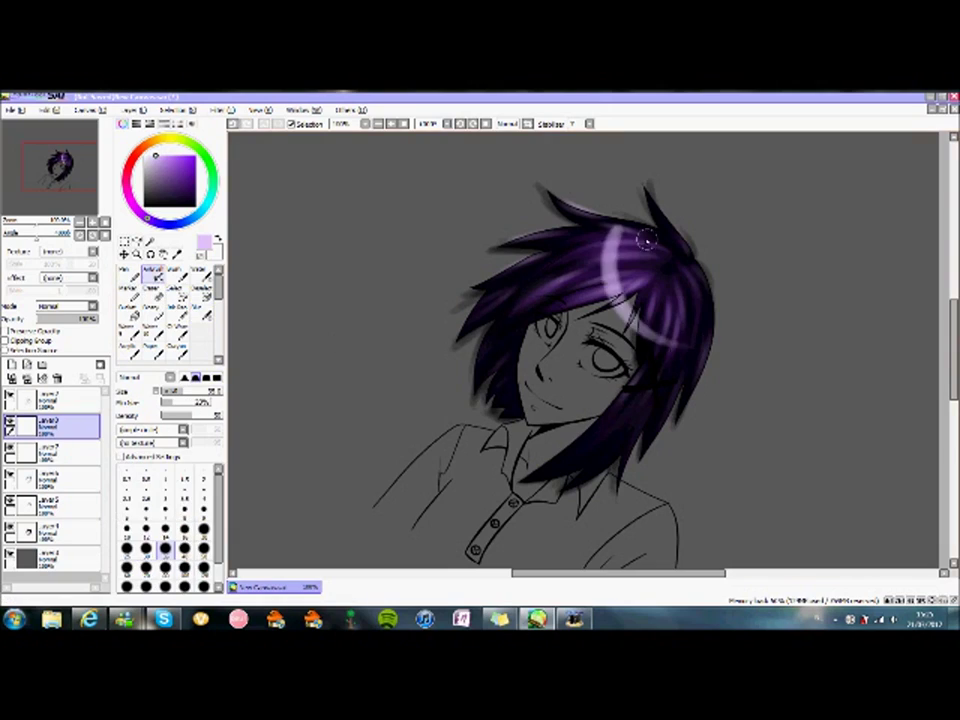
pyautogui.click(80, 306)
pyautogui.click(80, 343)
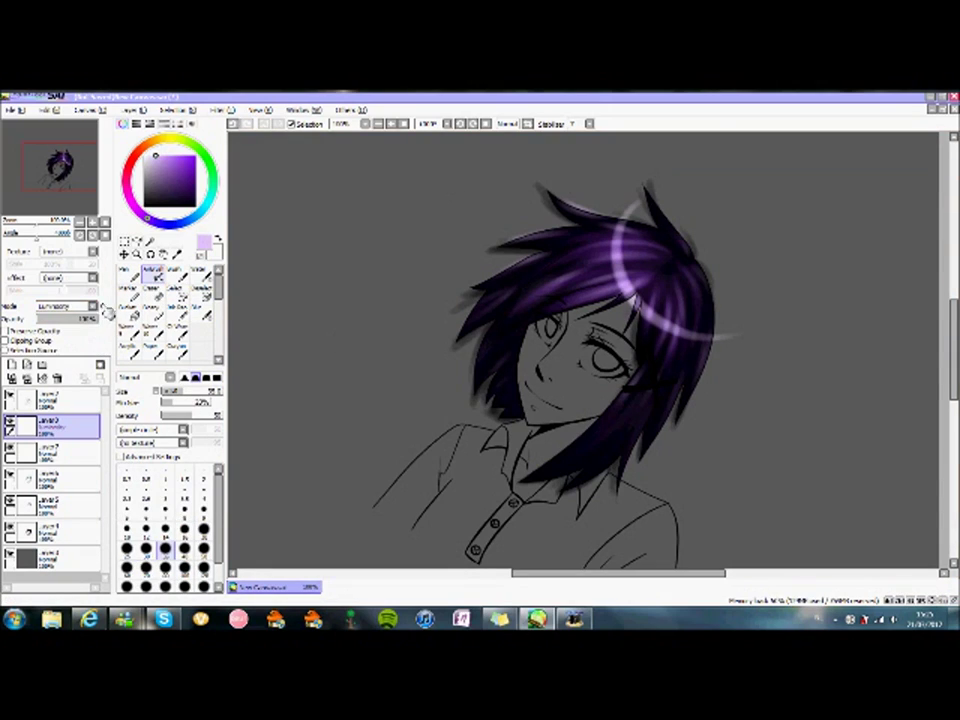
pyautogui.click(37, 379)
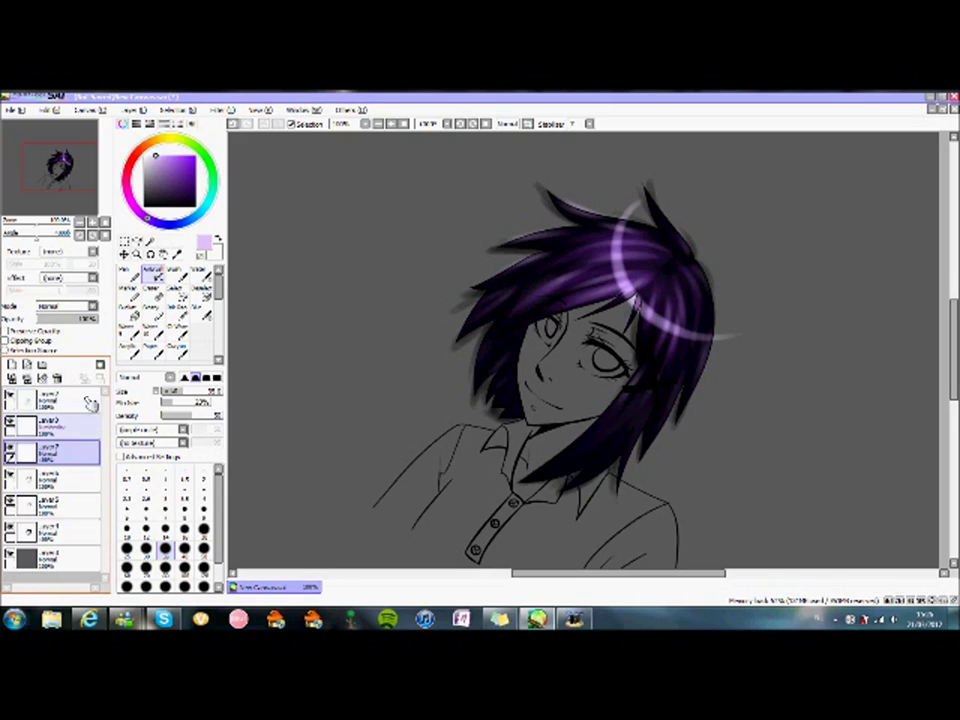
pyautogui.click(137, 110)
pyautogui.click(245, 104)
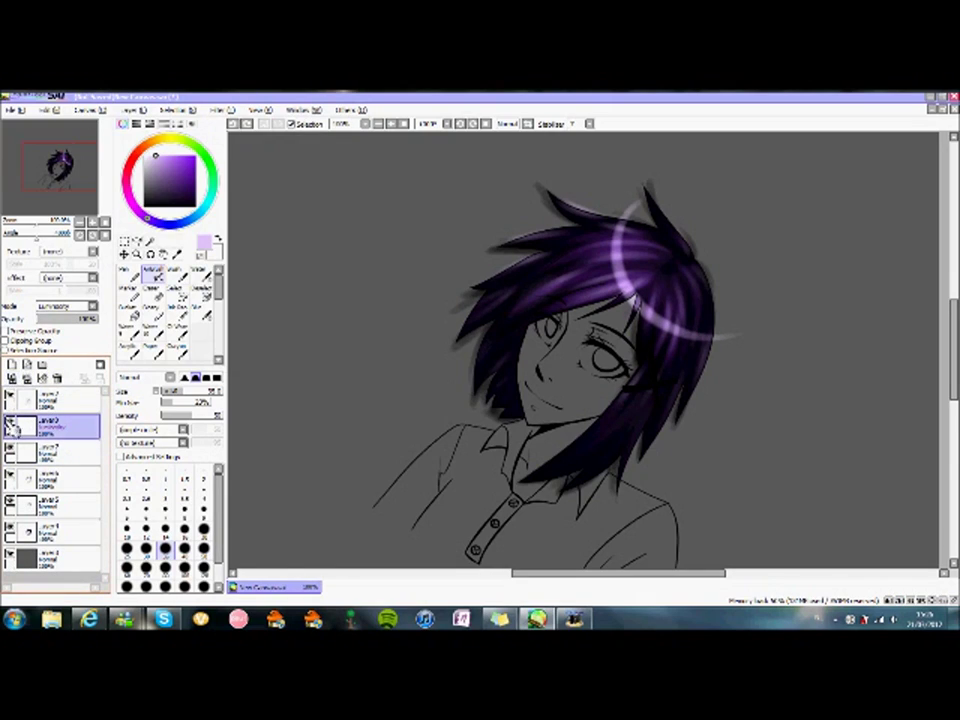
pyautogui.click(50, 453)
pyautogui.click(65, 305)
pyautogui.click(52, 317)
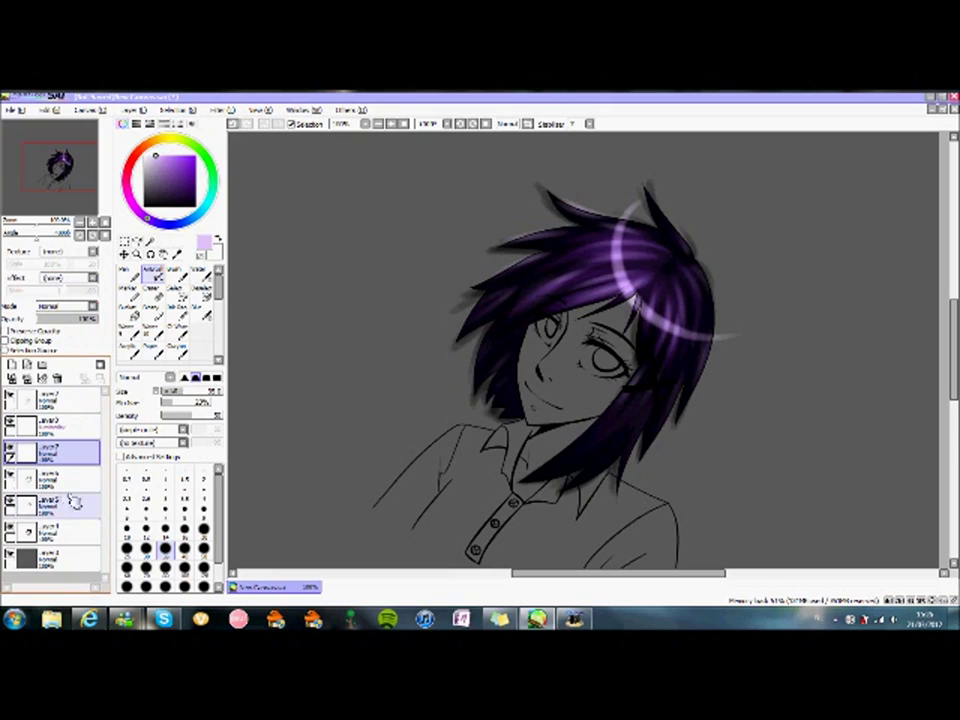
# Group the five hair colouring layers in a folder named hair.
pyautogui.click(75, 428)
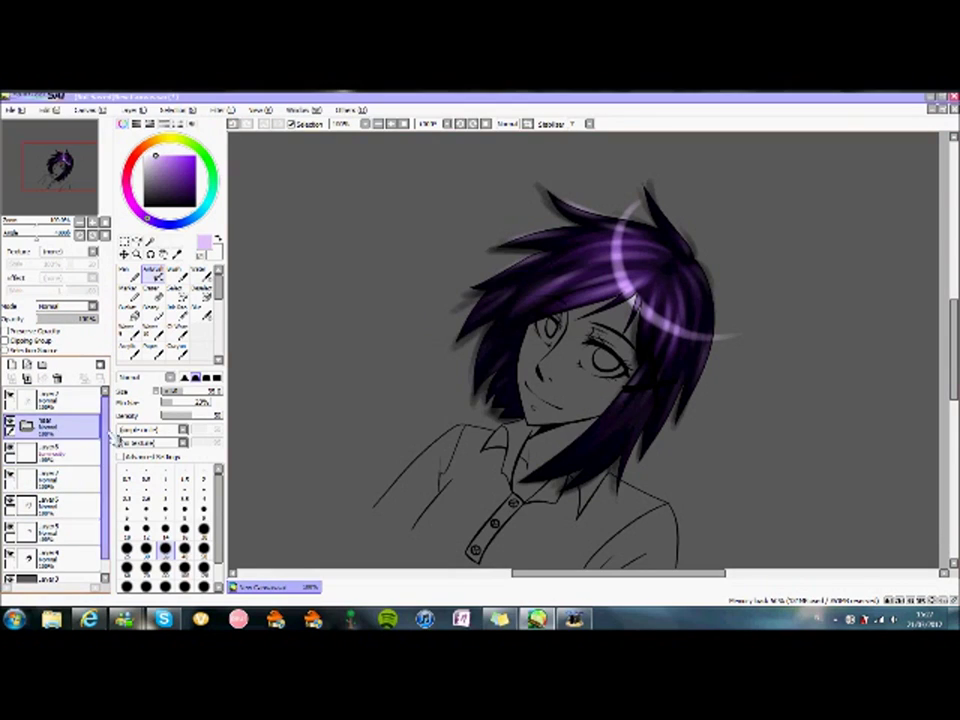
pyautogui.moveTo(75, 428); pyautogui.dragTo(75, 465)
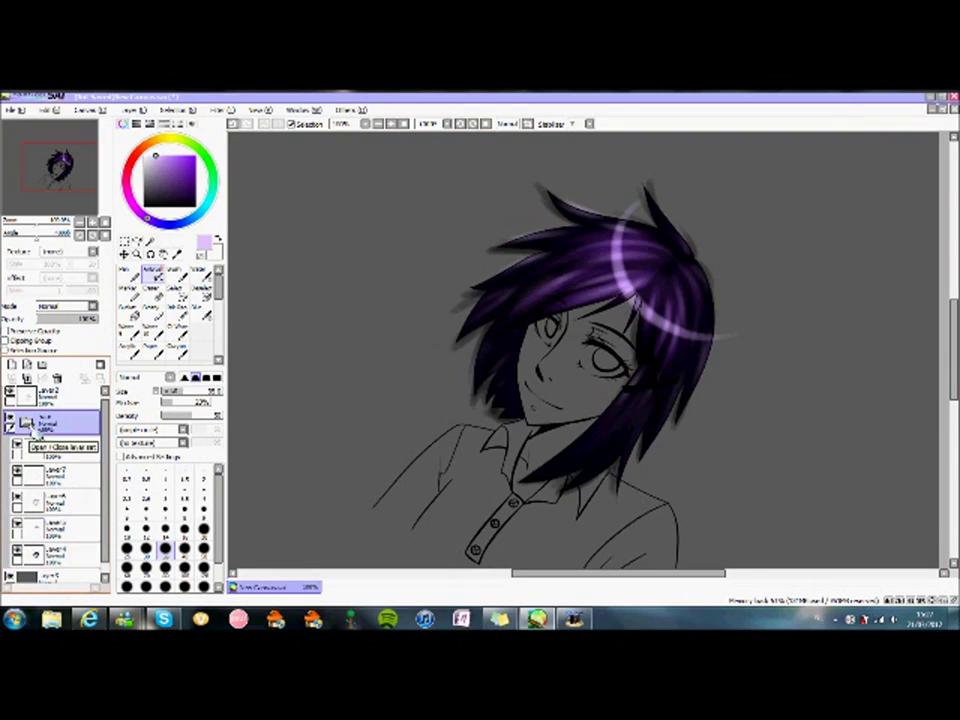
# Select the background, face and clothing areas outside the hair on the line art layer with the Magic Wand.
pyautogui.click(150, 241)
pyautogui.click(611, 354)
pyautogui.hotkey('ctrl', 'd')
pyautogui.click(45, 395)
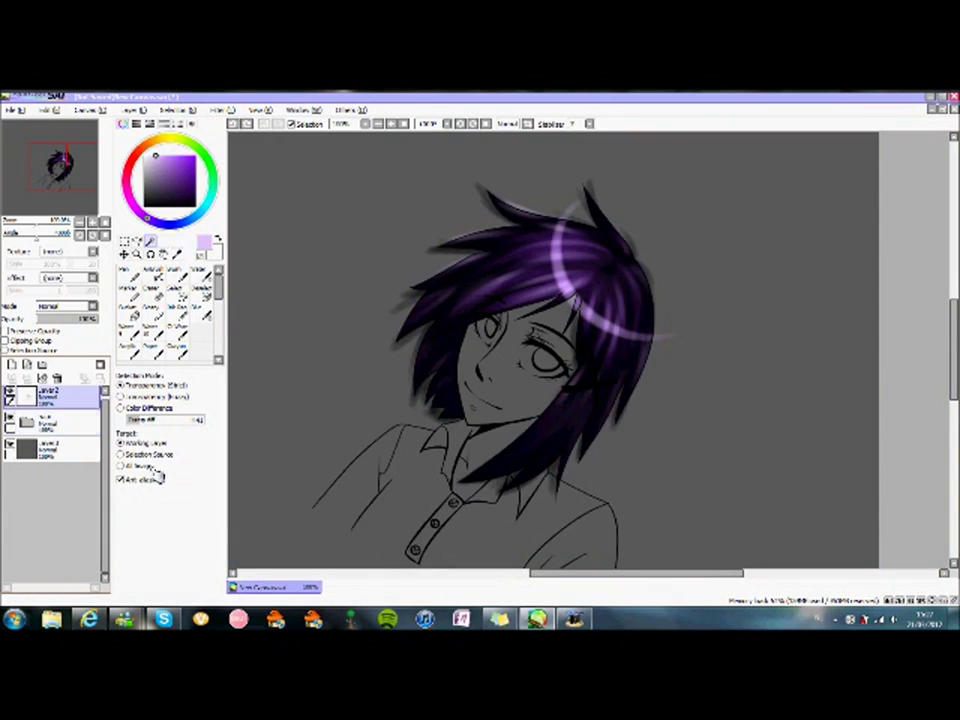
pyautogui.click(529, 514)
pyautogui.keyDown('shift'); pyautogui.click(543, 342); pyautogui.keyUp('shift')
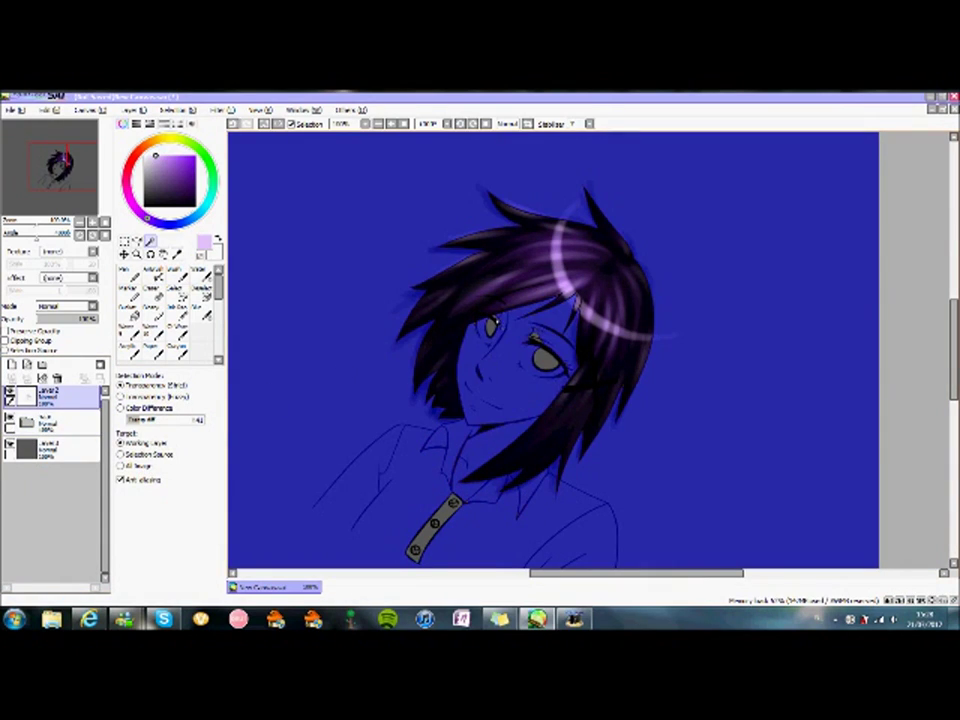
# Erase the shading and highlight overflow outside the hair outline on each layer of the hair folder.
pyautogui.click(150, 291)
pyautogui.click(27, 422)
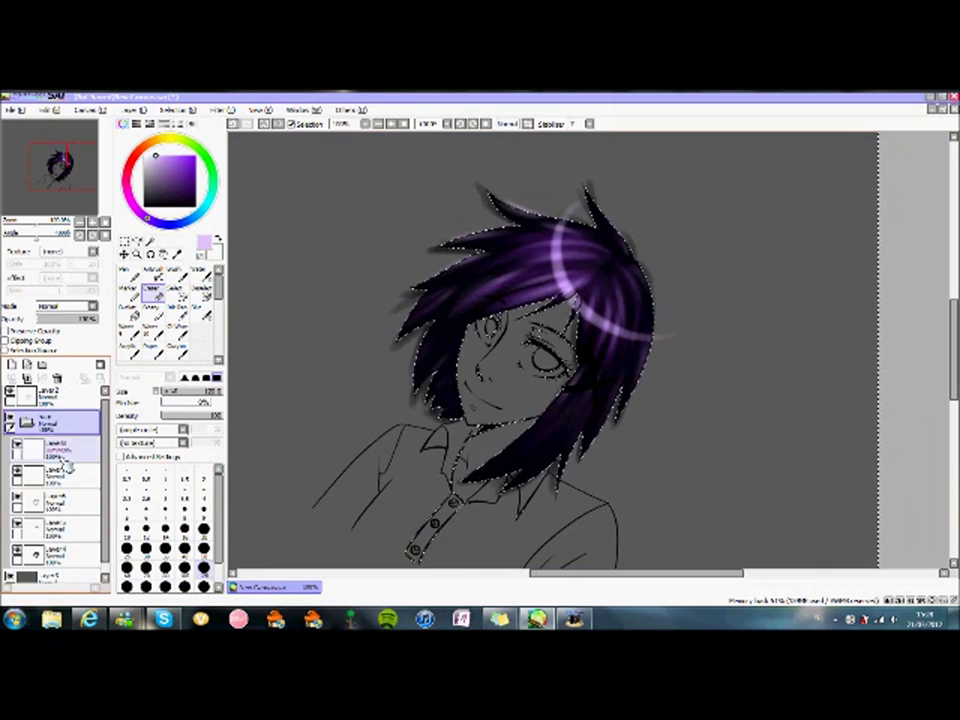
pyautogui.click(55, 449)
pyautogui.click(68, 479)
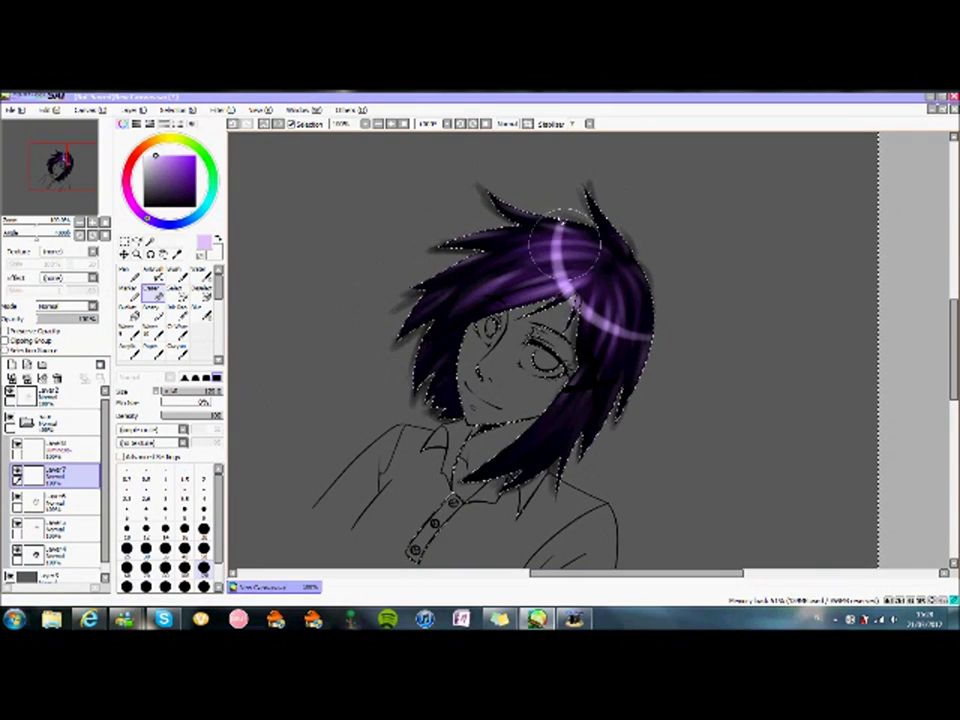
pyautogui.click(55, 497)
pyautogui.click(55, 528)
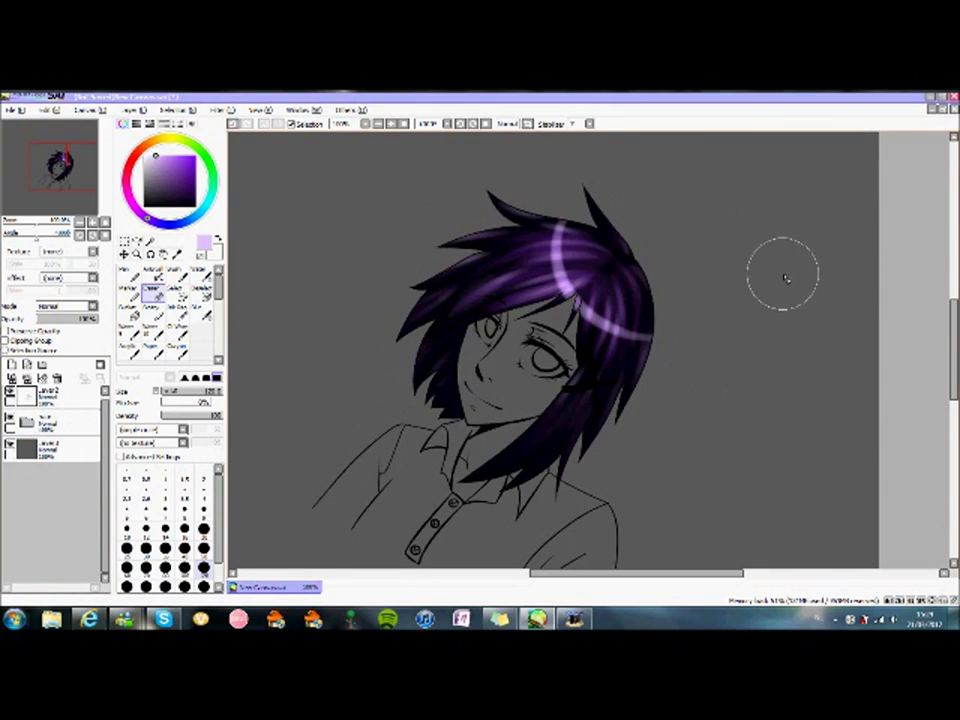
# Select the hair areas from the line art with the Magic Wand and brush bright purple over them on a new layer in the hair folder.
pyautogui.click(20, 420)
pyautogui.press('w')
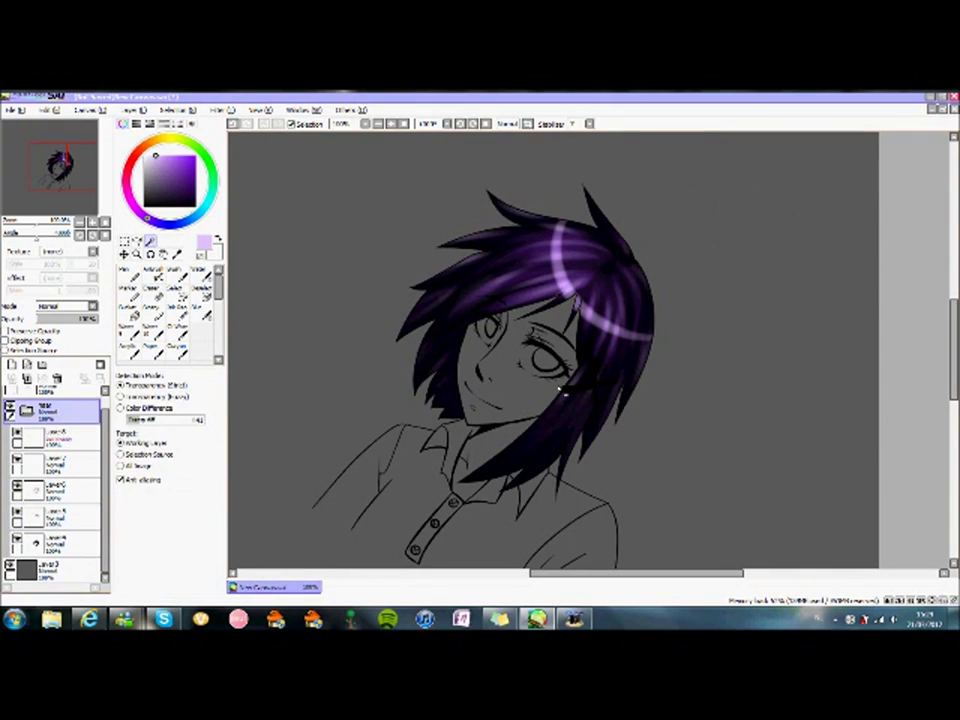
pyautogui.click(591, 410)
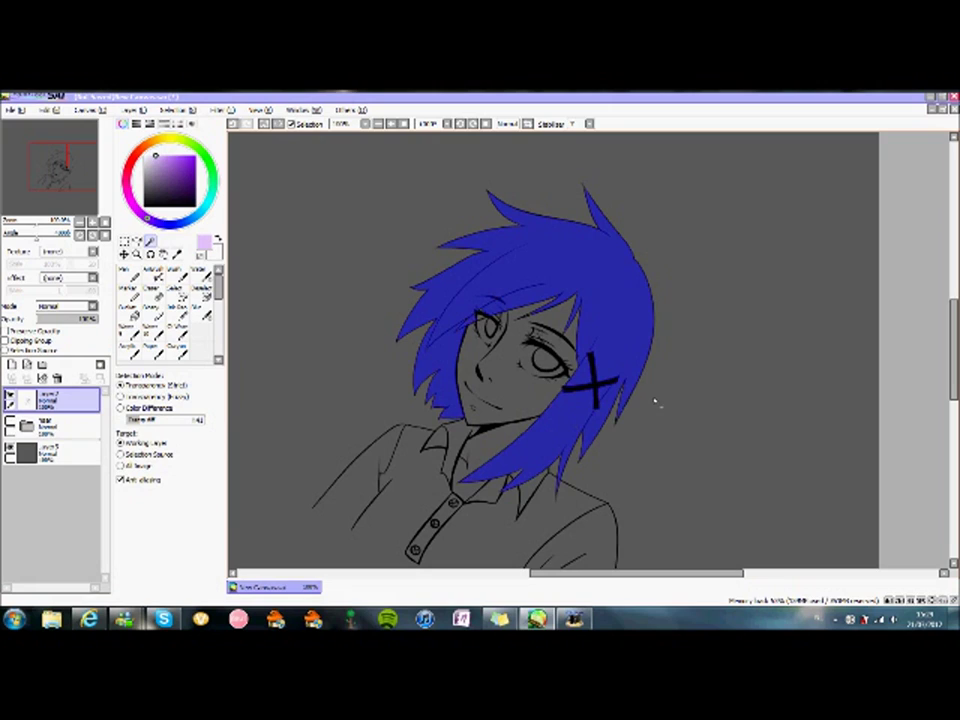
pyautogui.click(30, 424)
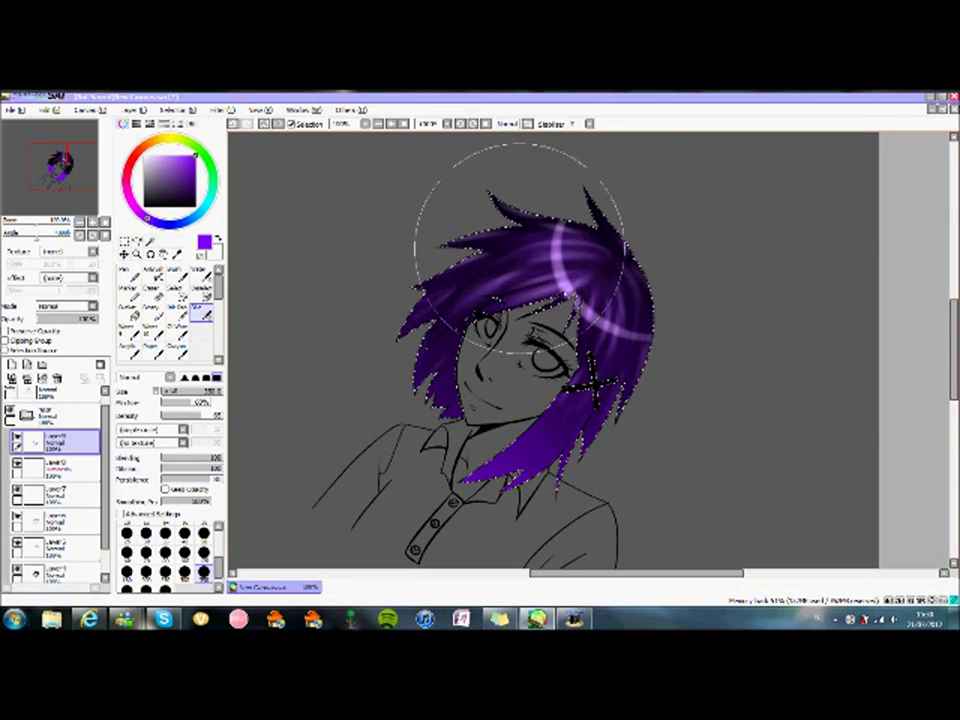
# Compare blending modes including Screen on the bright purple layer and set it to Overlay.
pyautogui.click(70, 305)
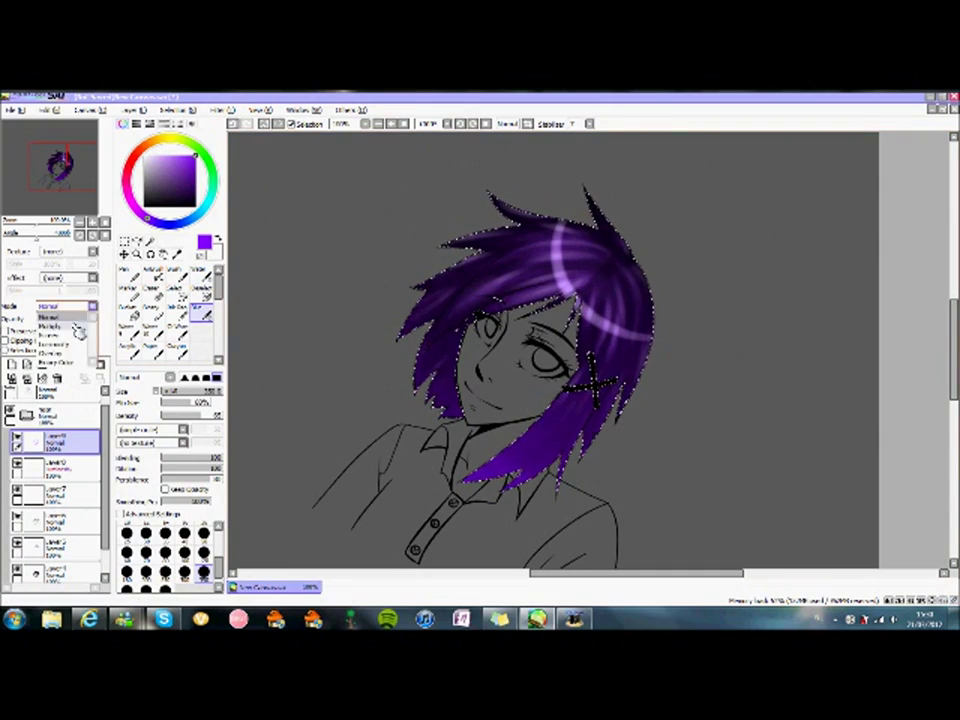
pyautogui.click(87, 323)
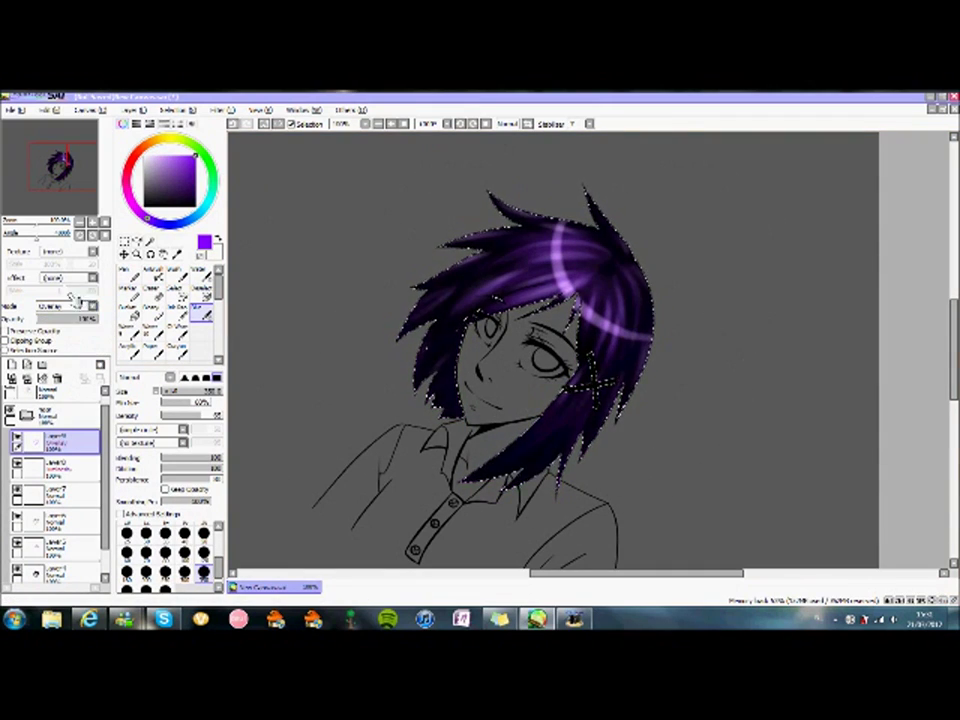
pyautogui.click(70, 305)
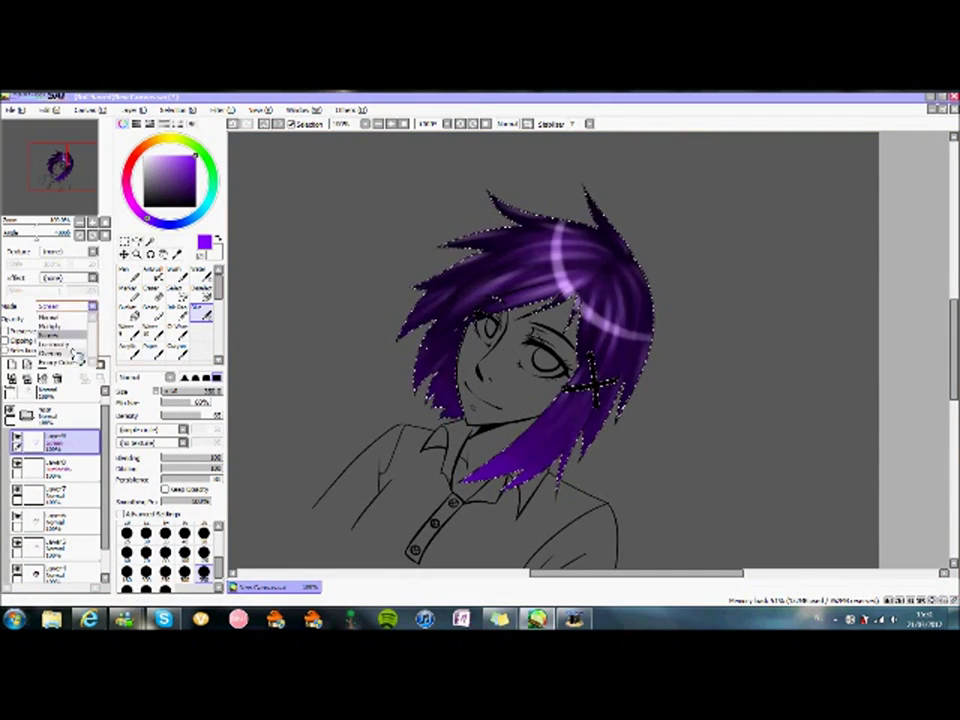
pyautogui.click(77, 346)
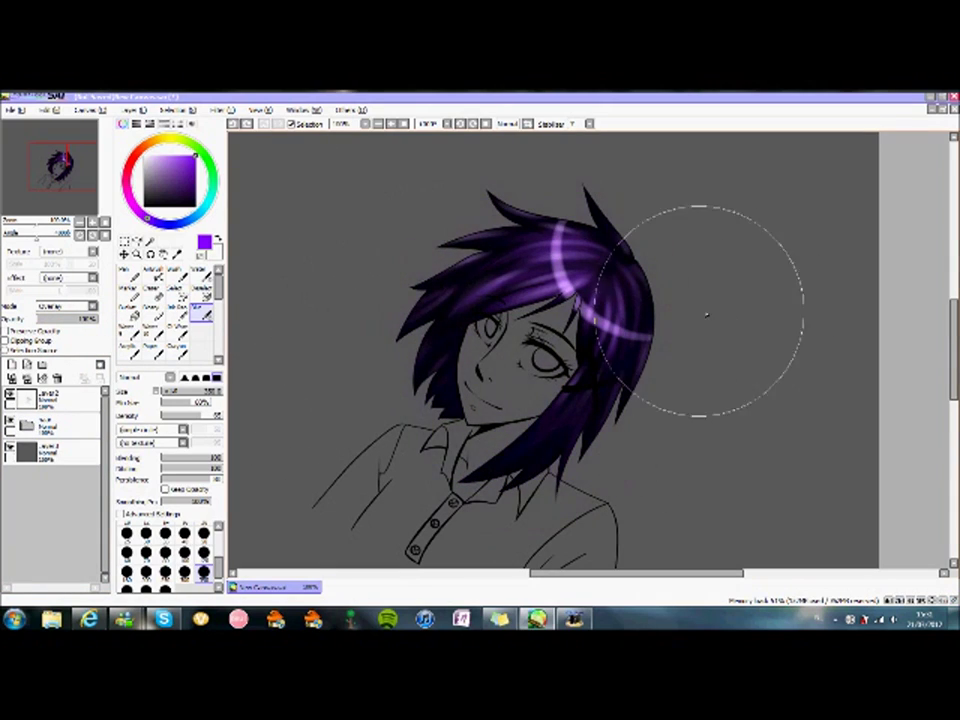
pyautogui.moveTo(585, 360); pyautogui.dragTo(605, 388)
pyautogui.moveTo(605, 360); pyautogui.dragTo(585, 388)
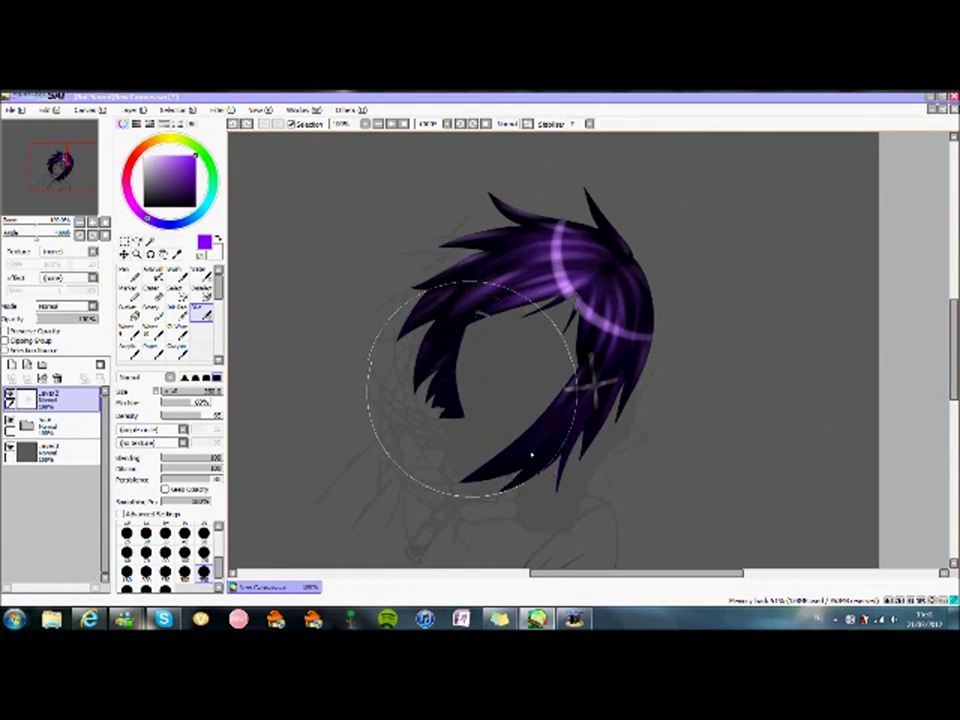
pyautogui.click(89, 619)
pyautogui.scroll(-10, 124, 400)
pyautogui.click(17, 370)
pyautogui.moveTo(879, 580)
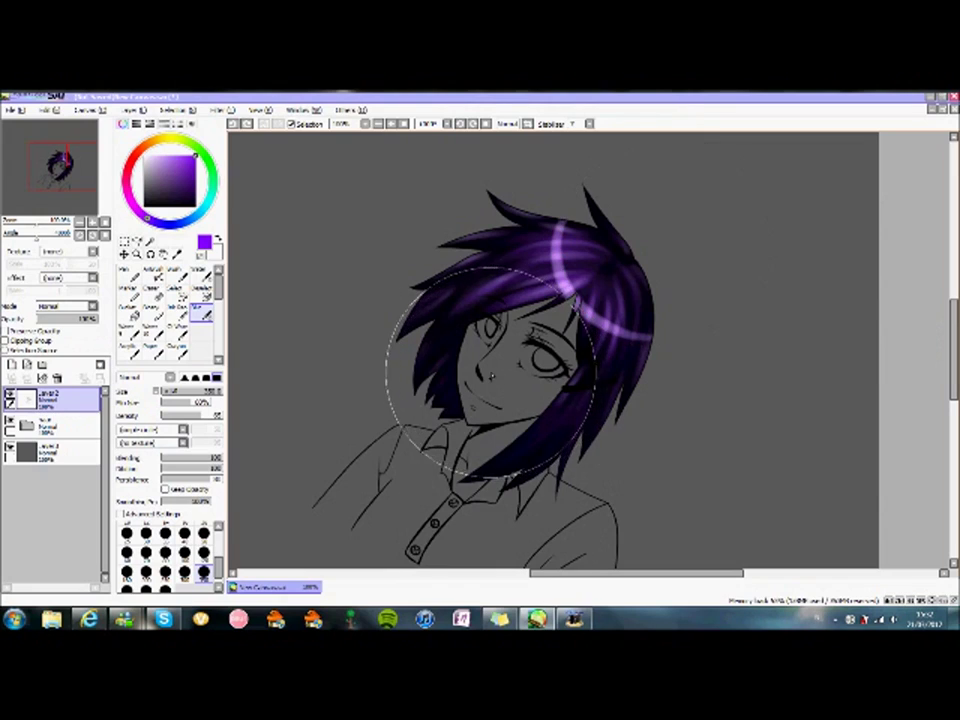
# Name a new skin folder, paint light peach over the face and neck on a layer inside it, and erase the stray paint.
pyautogui.doubleClick(50, 424)
pyautogui.press('Return')
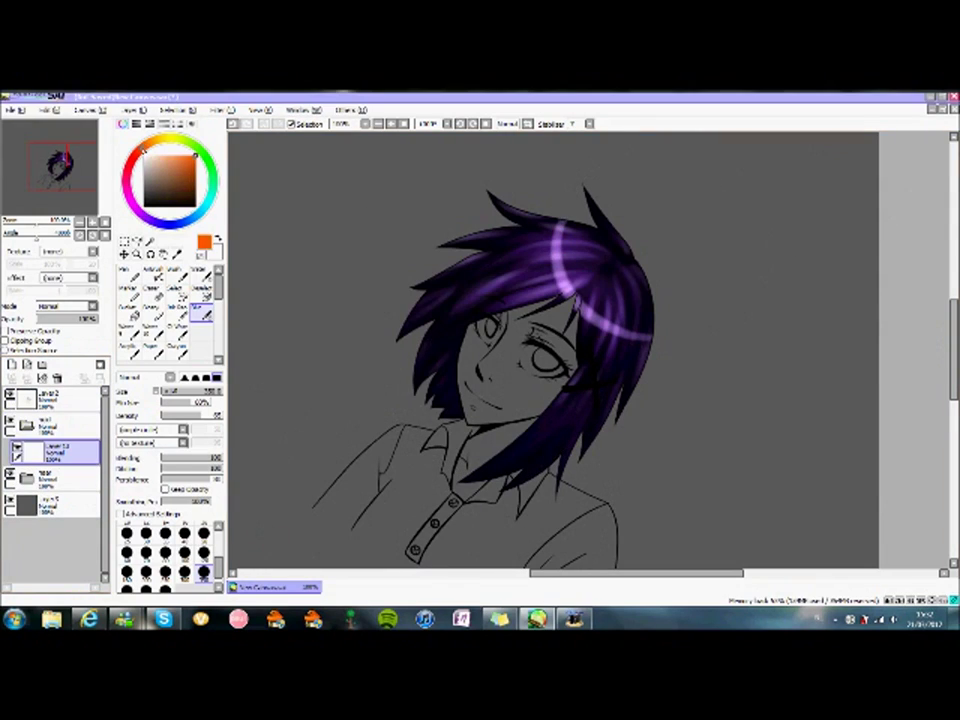
pyautogui.moveTo(497, 343)
pyautogui.mouseDown()
pyautogui.moveTo(474, 391)
pyautogui.moveTo(479, 348)
pyautogui.moveTo(586, 294)
pyautogui.moveTo(496, 461)
pyautogui.moveTo(494, 386)
pyautogui.moveTo(392, 358)
pyautogui.mouseUp()
pyautogui.scroll(-3, 470, 420)
pyautogui.press('e')
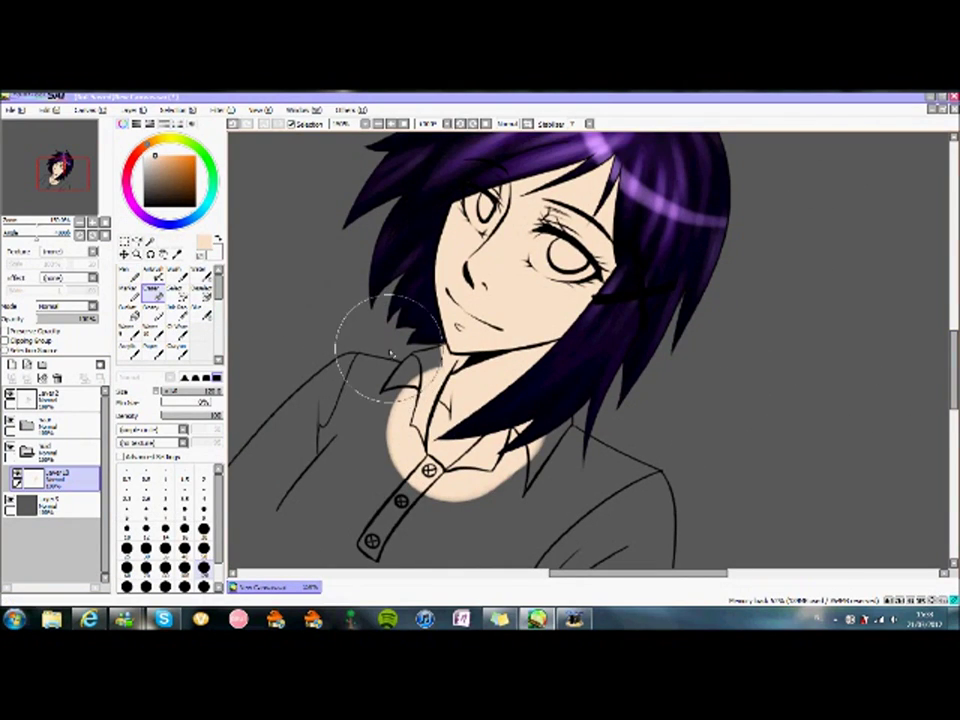
# Mix a slightly darker beige and airbrush soft shading over the cheek, nose, chin, forehead and neck on a new layer above the skin base.
pyautogui.scroll(2, 480, 300)
pyautogui.click(136, 123)
pyautogui.click(149, 123)
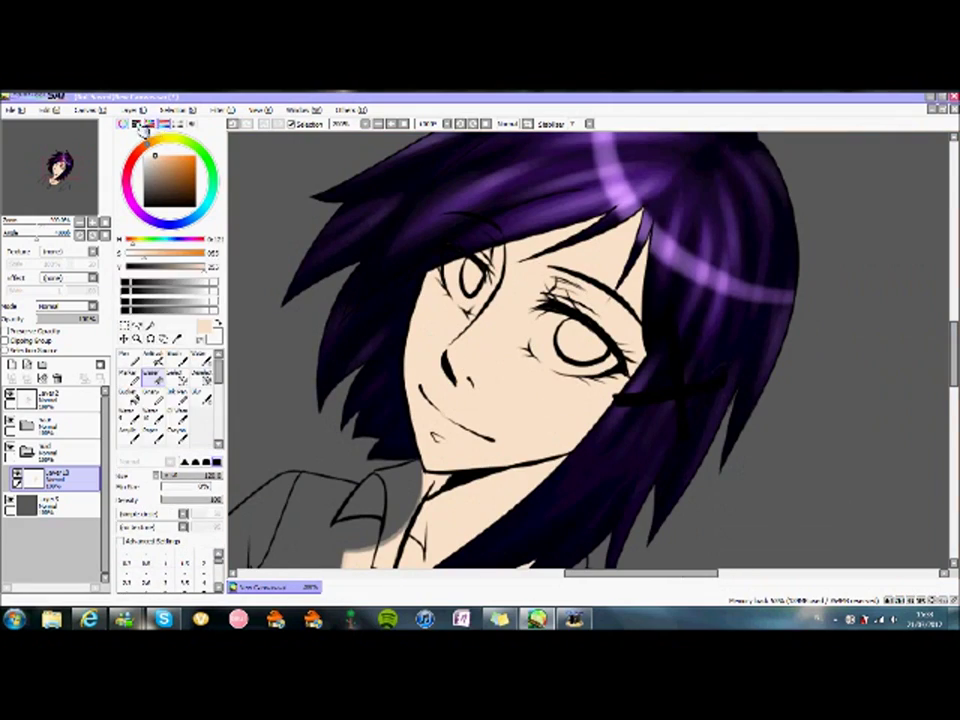
pyautogui.moveTo(150, 240); pyautogui.dragTo(165, 240)
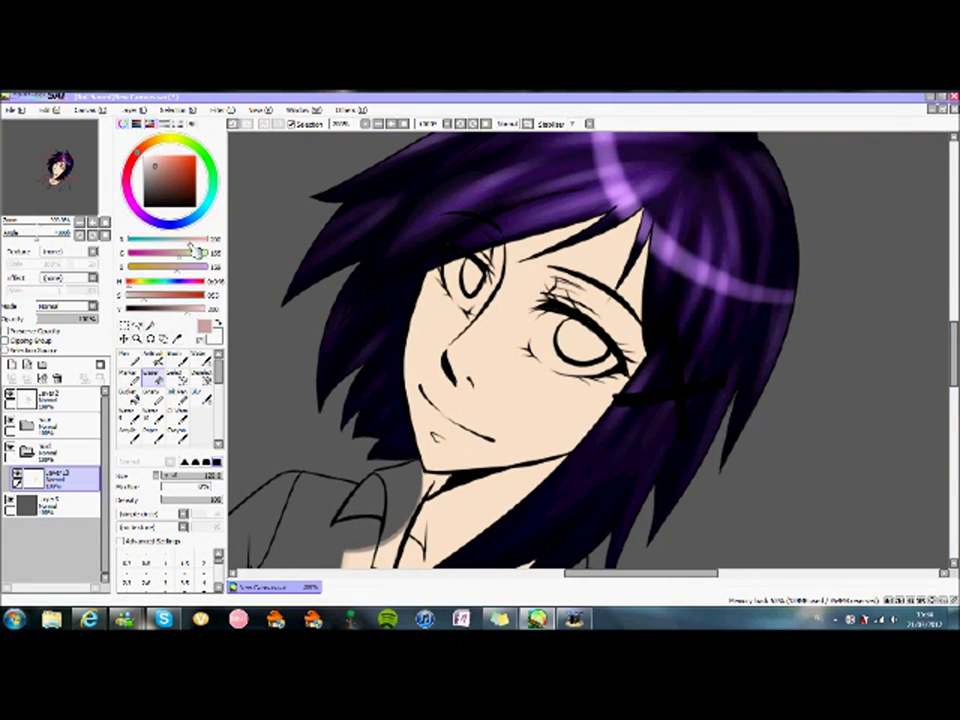
pyautogui.moveTo(130, 281); pyautogui.dragTo(187, 280)
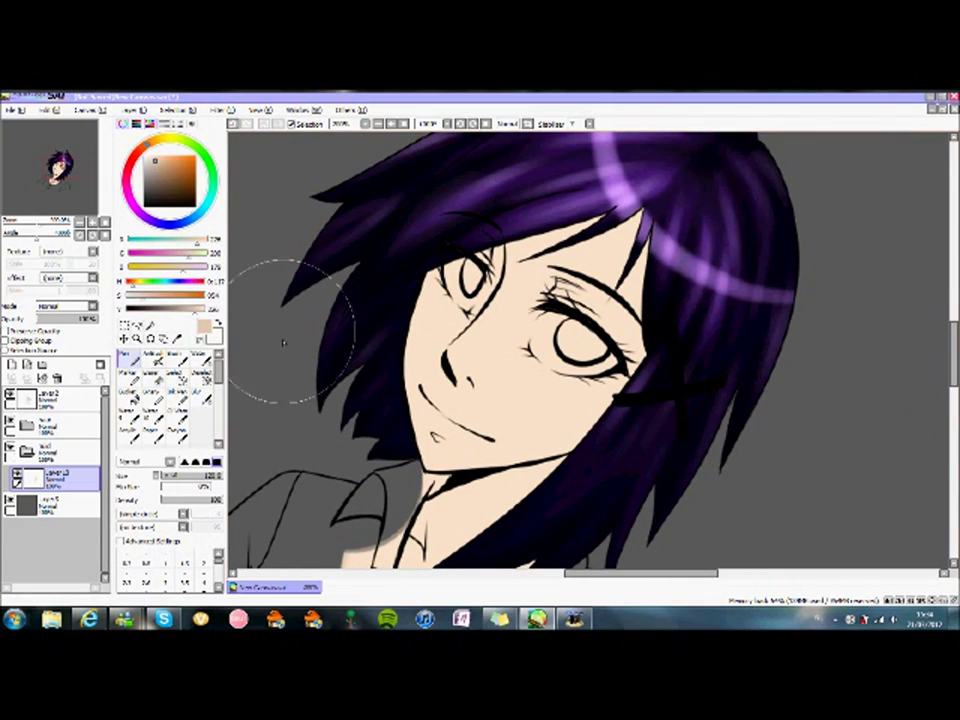
pyautogui.hotkey('ctrl', 'shift', 'n')
pyautogui.press('a')
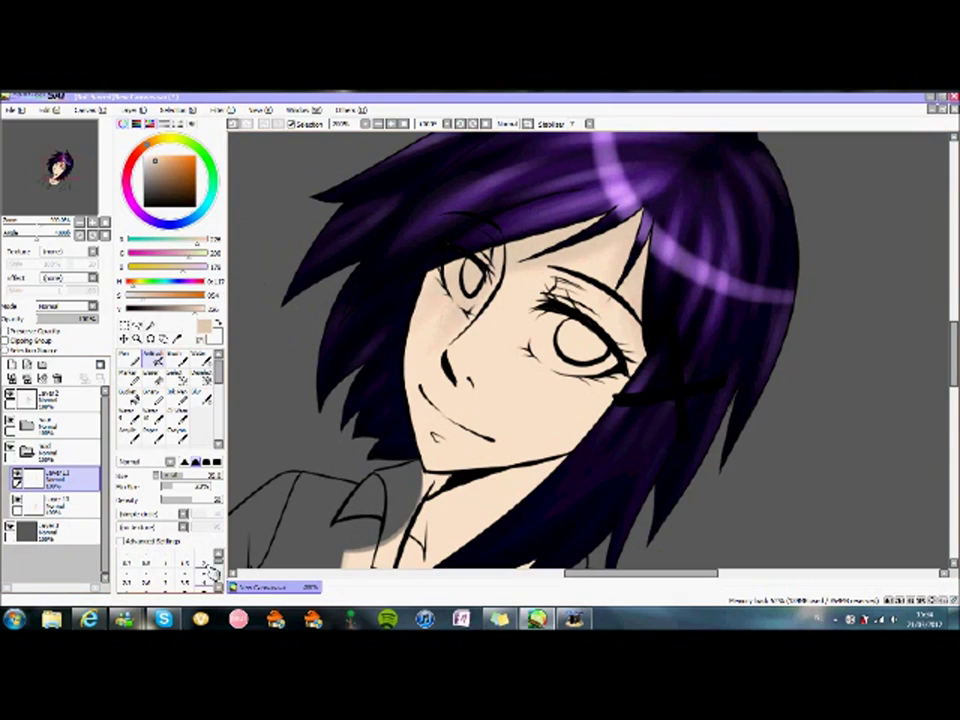
pyautogui.click(136, 123)
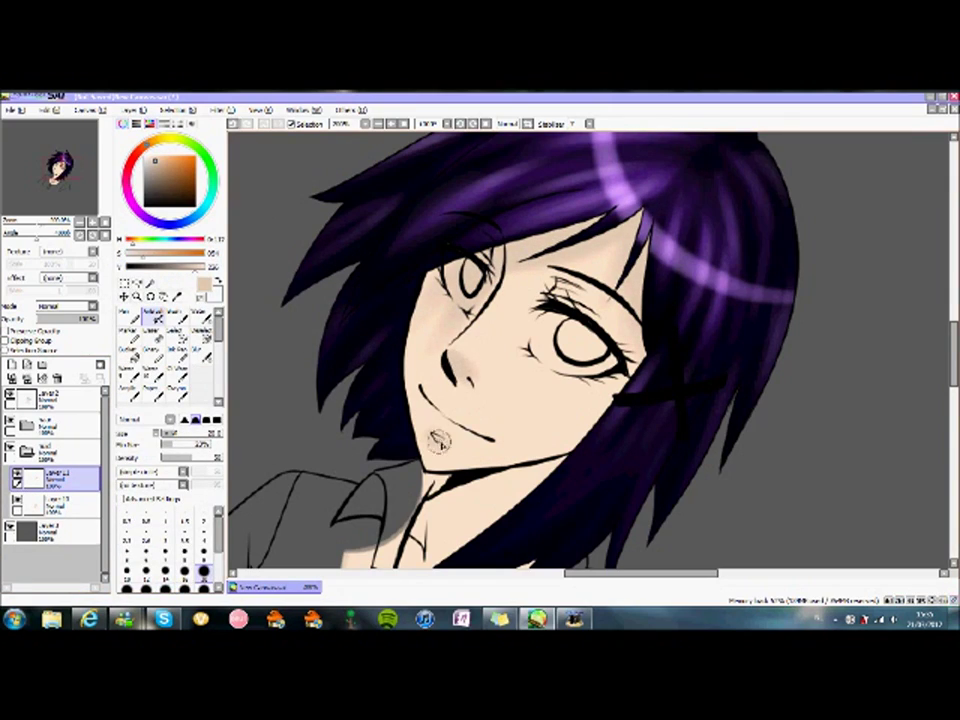
pyautogui.click(165, 572)
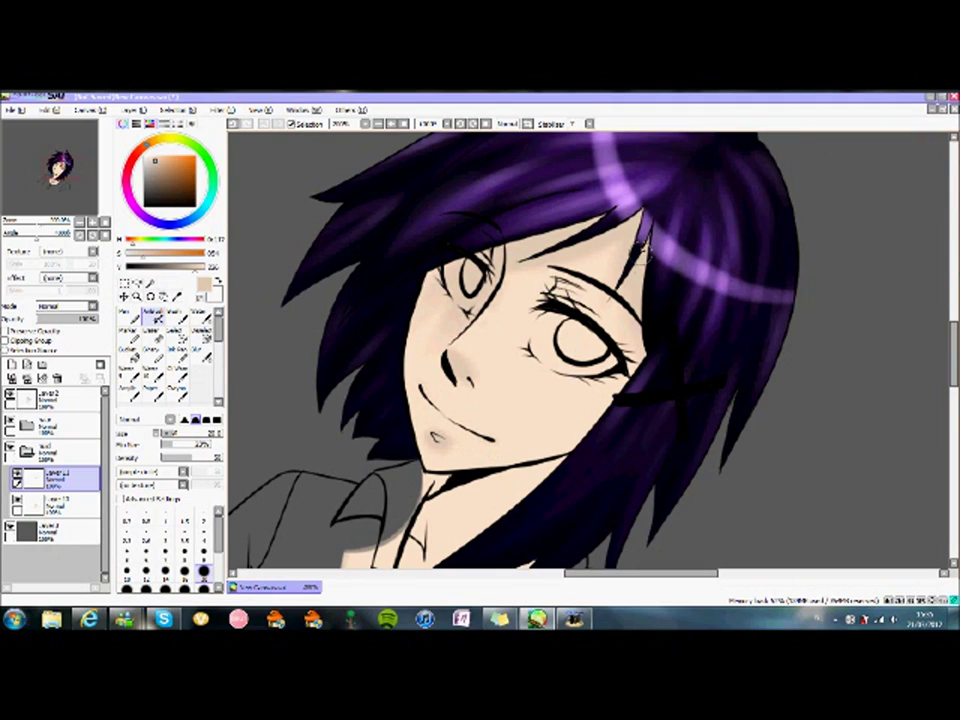
pyautogui.scroll(-2, 921, 365)
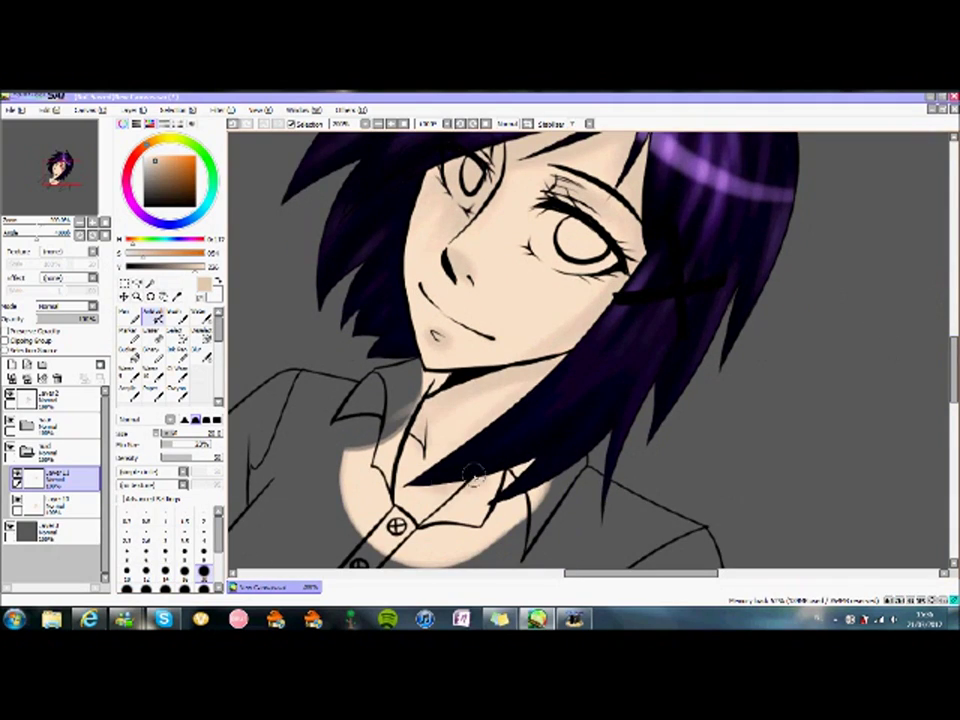
# Airbrush a darker brown-beige shadow on a second new layer in the skin folder and soften the face shading with the Blur brush.
pyautogui.scroll(3, 934, 315)
pyautogui.keyDown('alt'); pyautogui.click(540, 285); pyautogui.keyUp('alt')
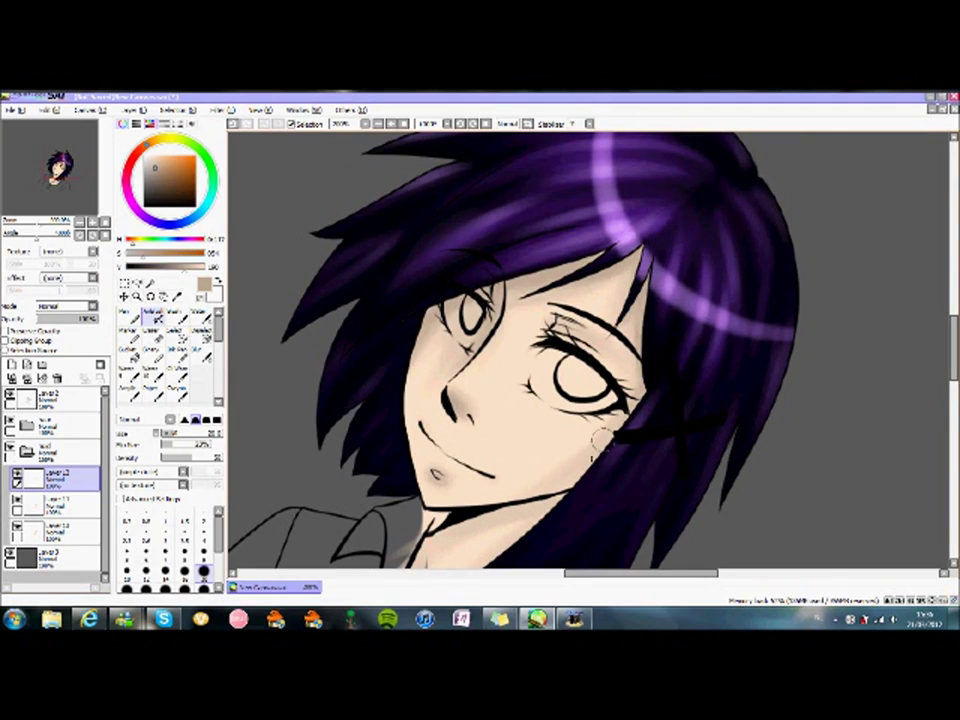
pyautogui.scroll(-2, 640, 340)
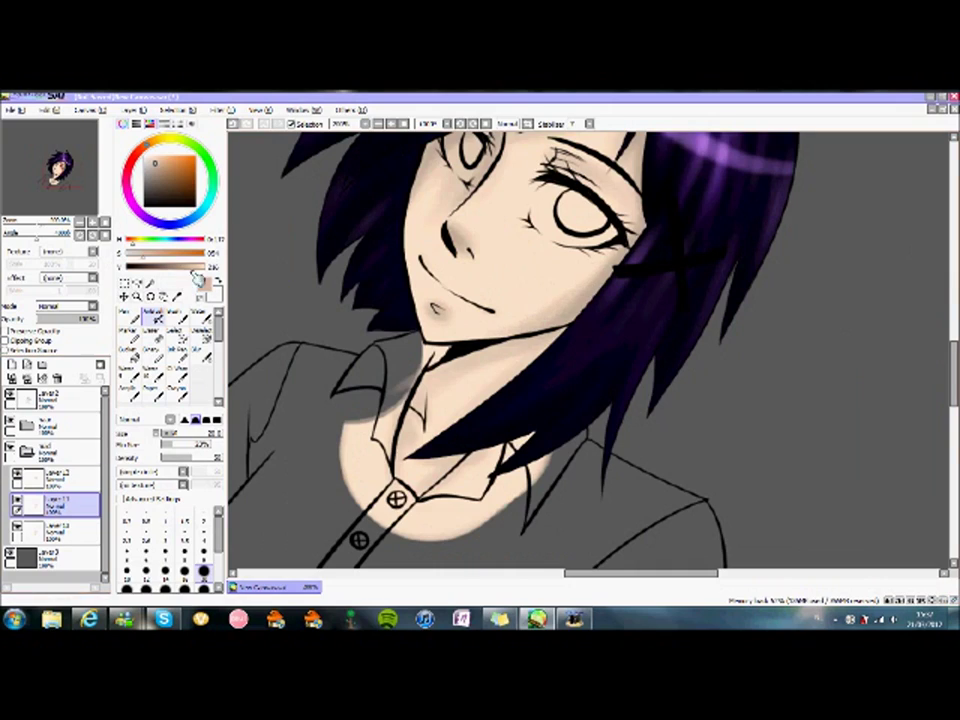
pyautogui.click(201, 354)
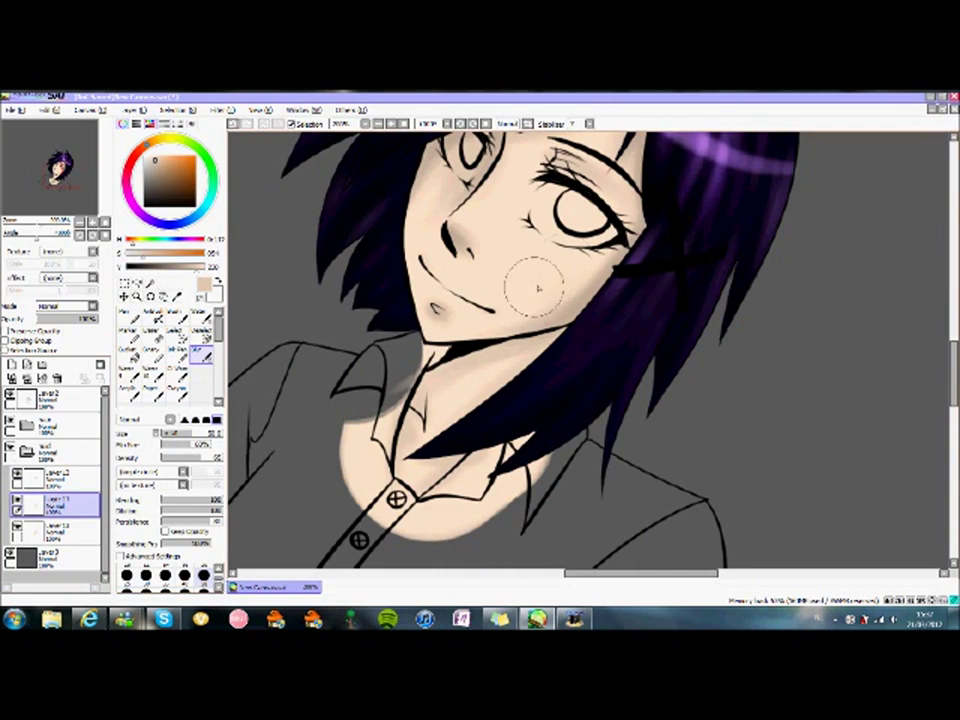
pyautogui.click(153, 316)
pyautogui.click(55, 478)
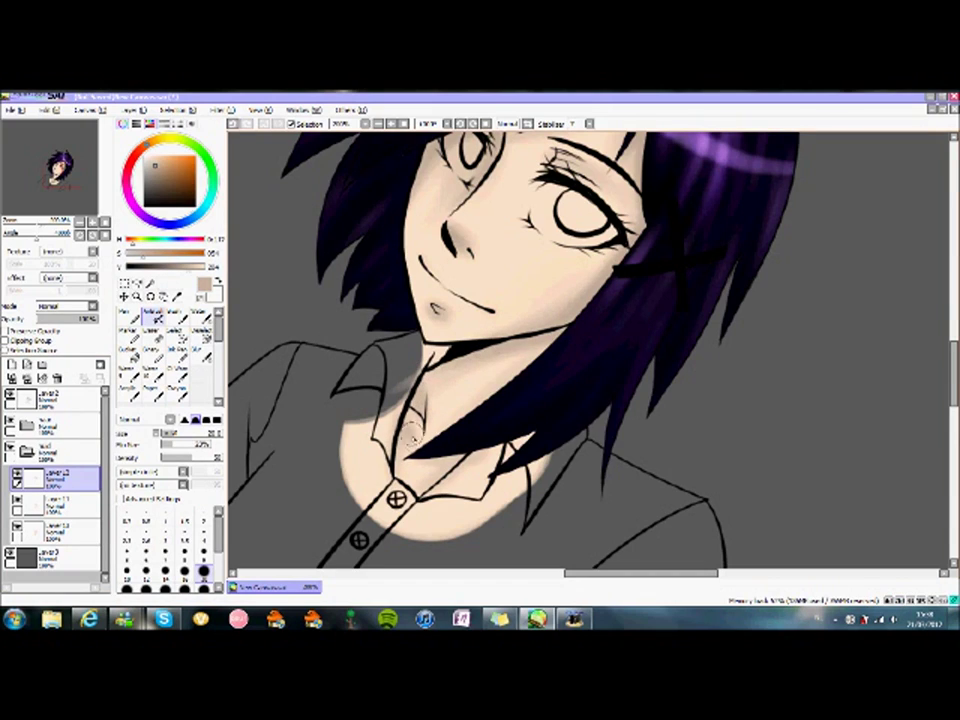
pyautogui.scroll(-2, 558, 436)
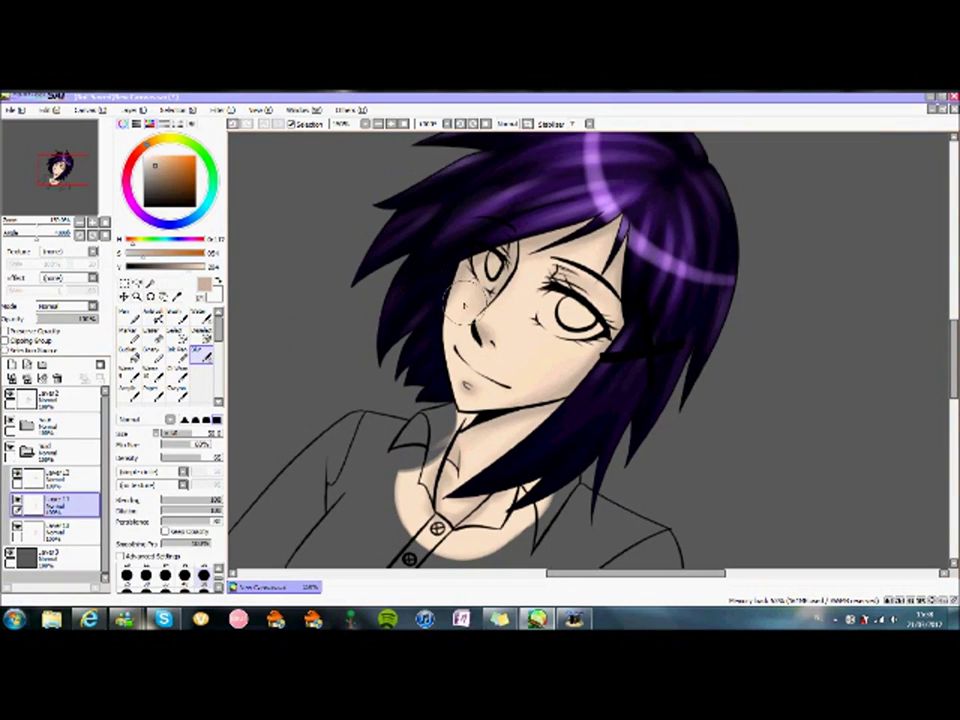
# Switch to the browser, search Grooveshark for "youre gonna go far kid" and add The Offspring's song to the current songs.
pyautogui.click(89, 620)
pyautogui.scroll(10, 52, 302)
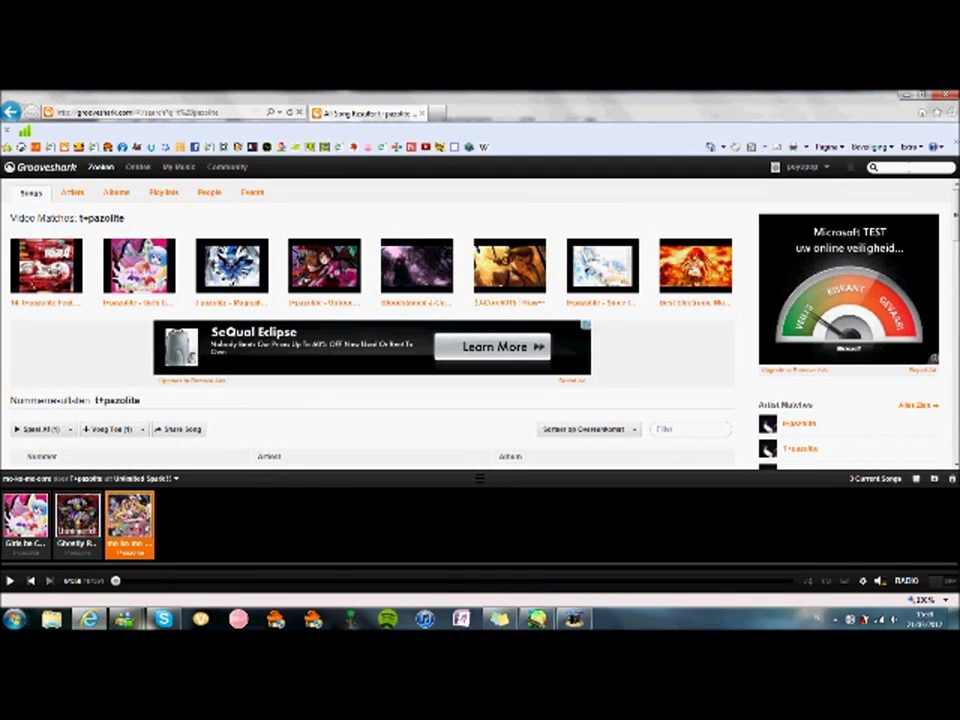
pyautogui.press('Return')
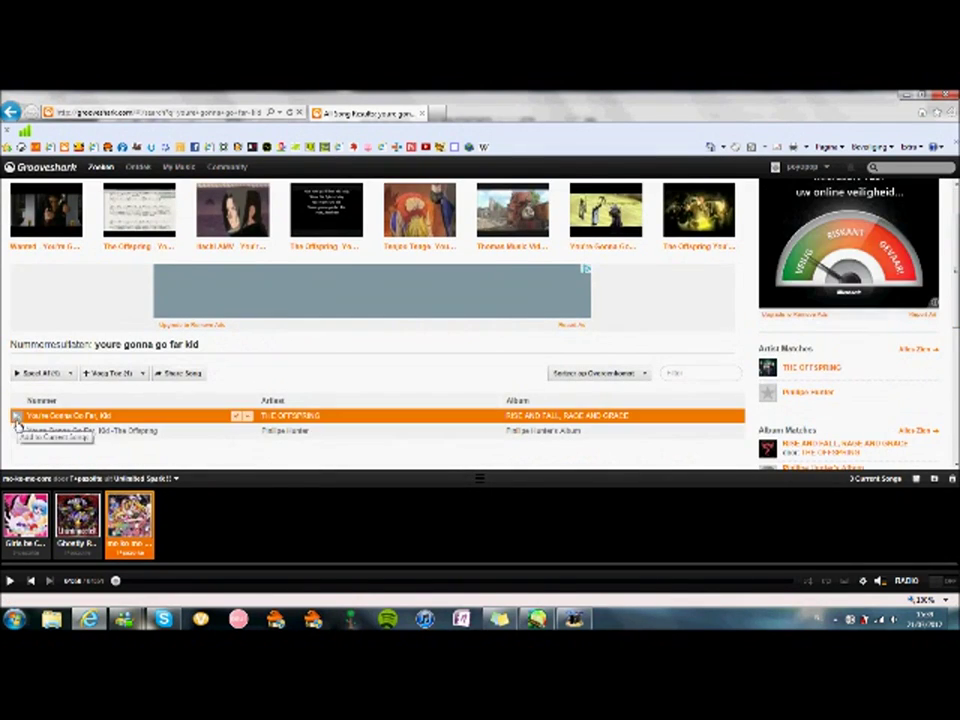
pyautogui.rightClick(178, 527)
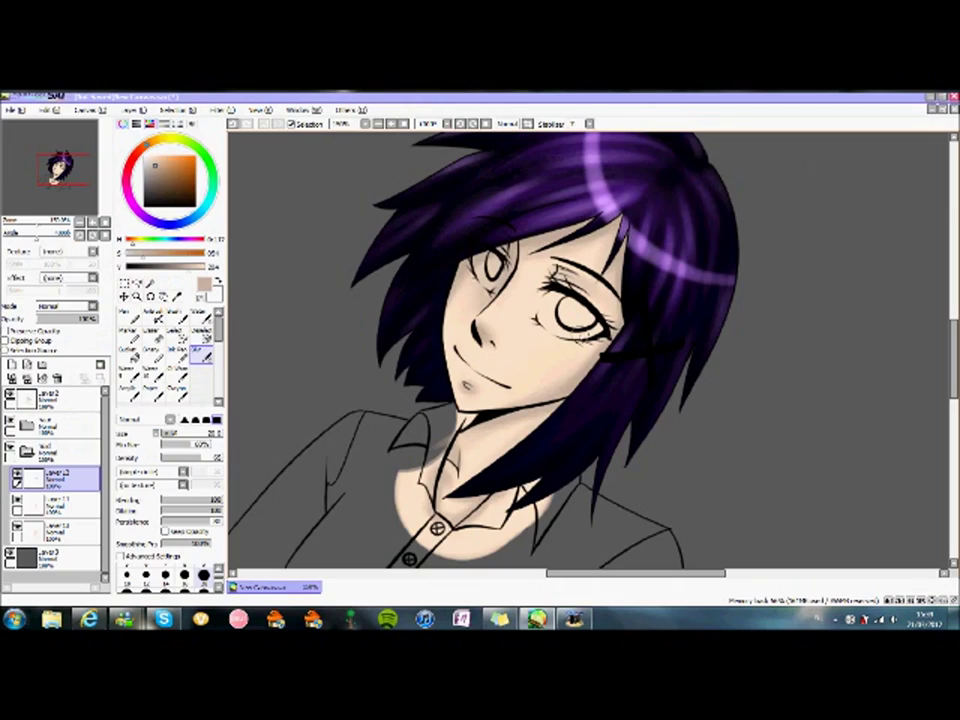
# Airbrush the darkest brown skin shadows on a third shading layer, and blend and touch up the two shading layers beneath it.
pyautogui.click(152, 314)
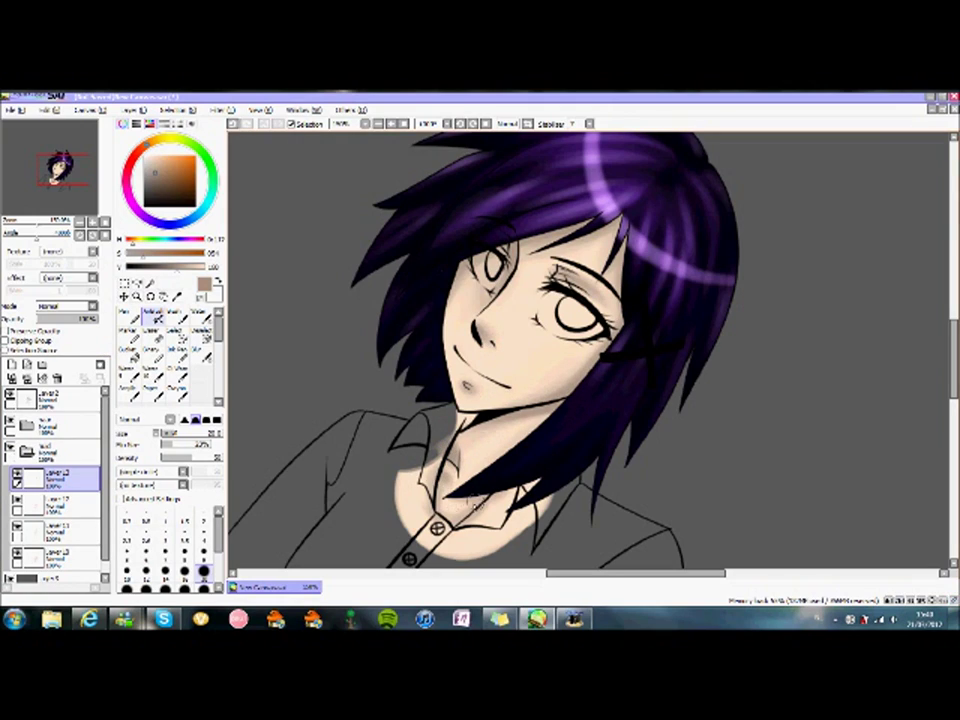
pyautogui.click(203, 355)
pyautogui.click(55, 505)
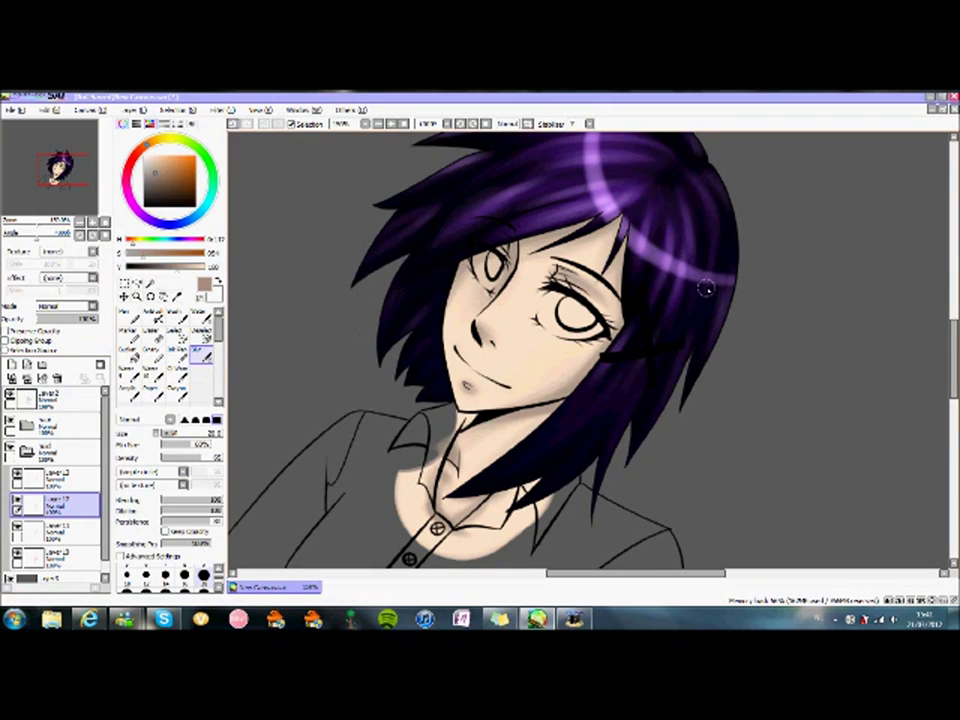
pyautogui.click(82, 535)
pyautogui.click(152, 313)
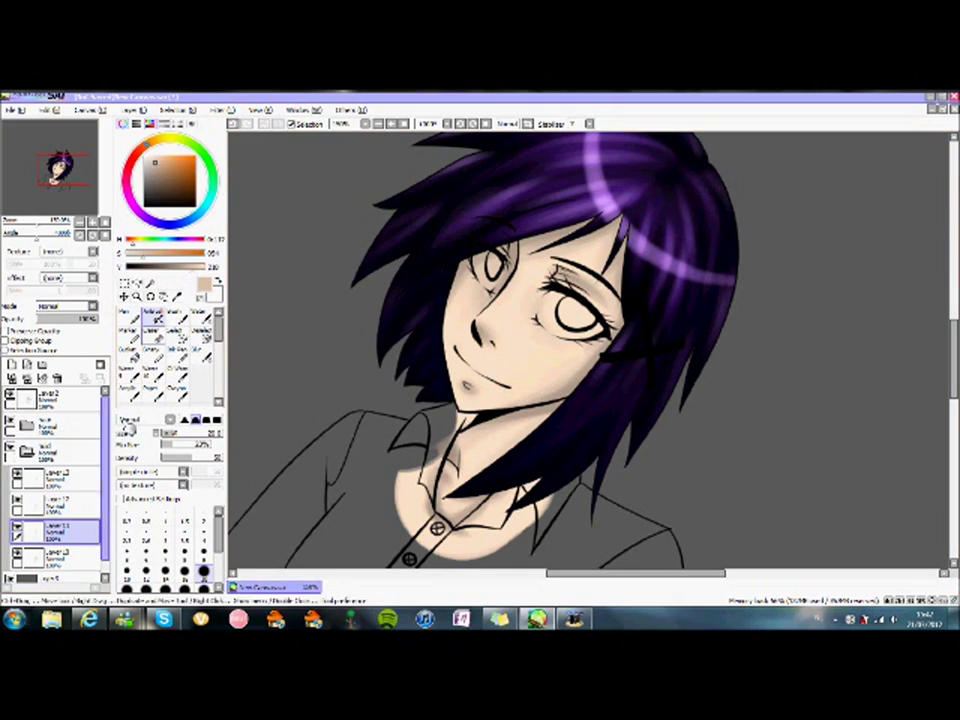
pyautogui.click(55, 503)
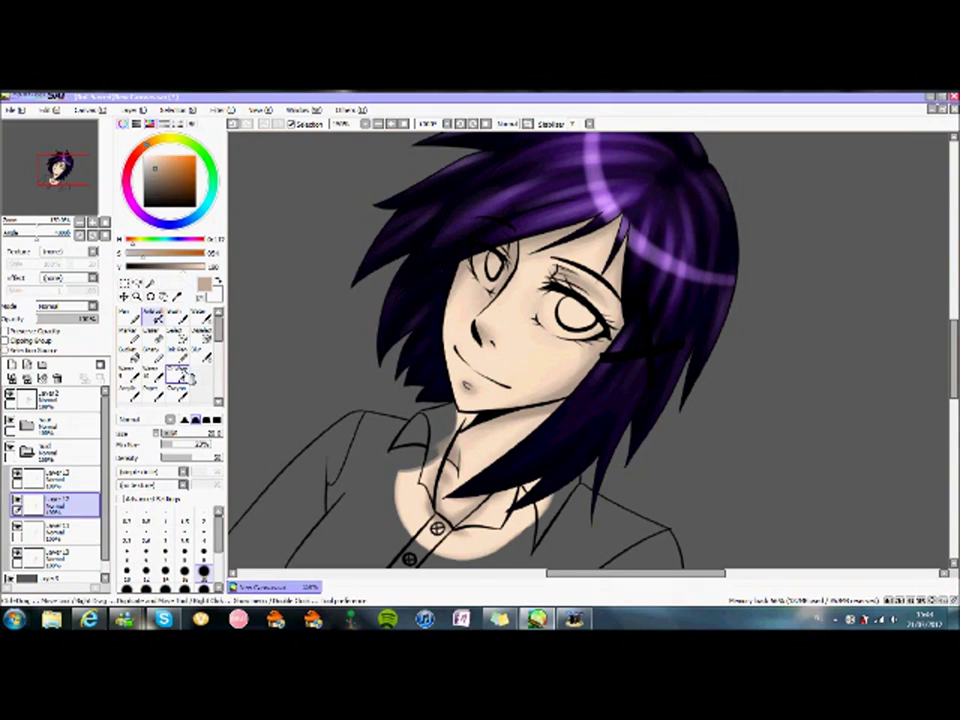
# Airbrush pink blush on both cheeks on a new Multiply layer, blur its edges and lower the layer's opacity.
pyautogui.click(12, 364)
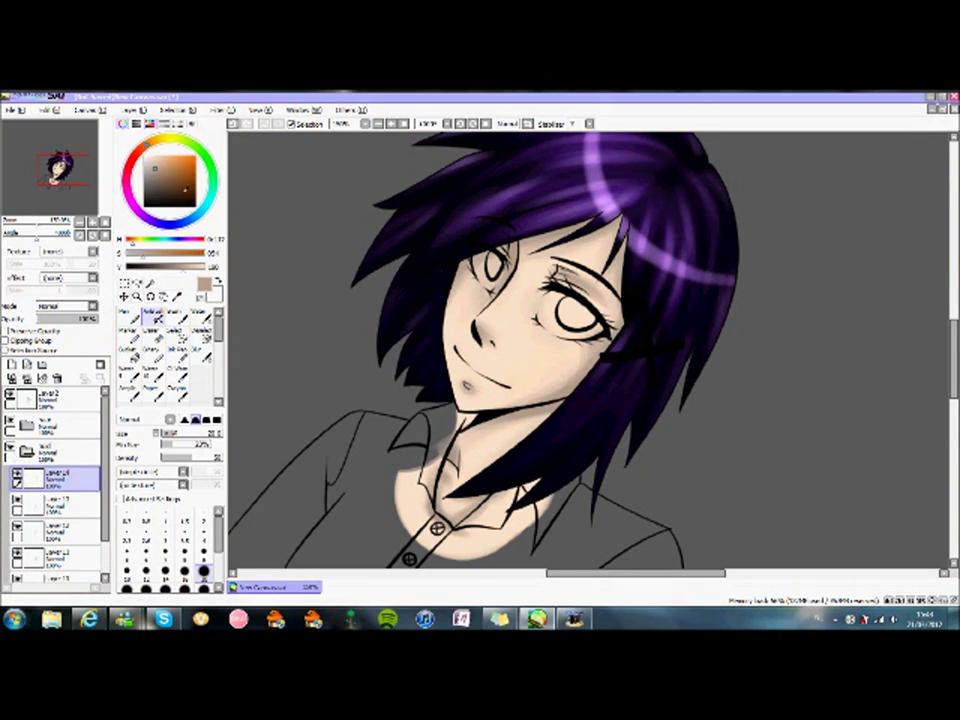
pyautogui.moveTo(522, 338); pyautogui.dragTo(552, 352)
pyautogui.moveTo(462, 296); pyautogui.dragTo(485, 305)
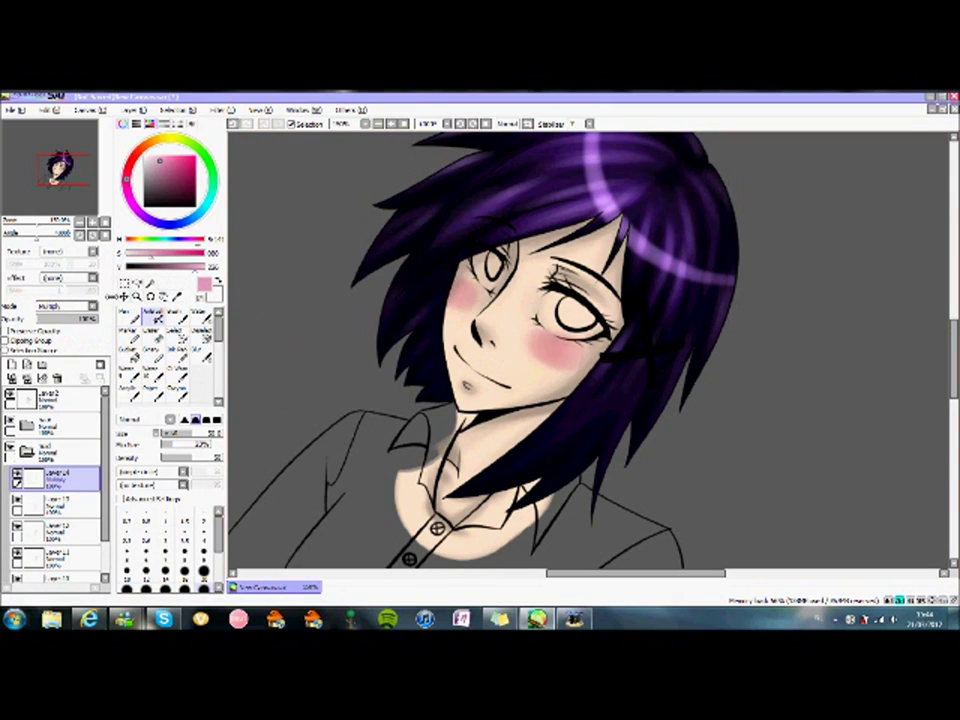
pyautogui.click(200, 354)
pyautogui.click(66, 305)
pyautogui.click(50, 250)
pyautogui.moveTo(95, 318); pyautogui.dragTo(75, 318)
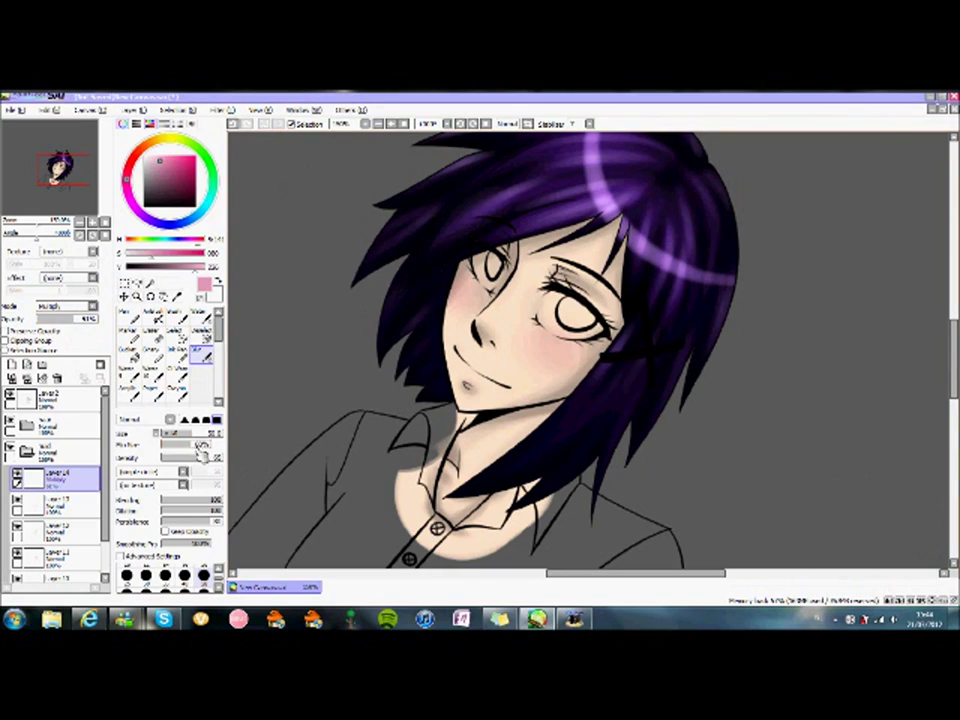
# Collapse the skin folder, add a named folder for the eyes below it, and rename the line art layer.
pyautogui.click(64, 451)
pyautogui.click(64, 478)
pyautogui.click(50, 398)
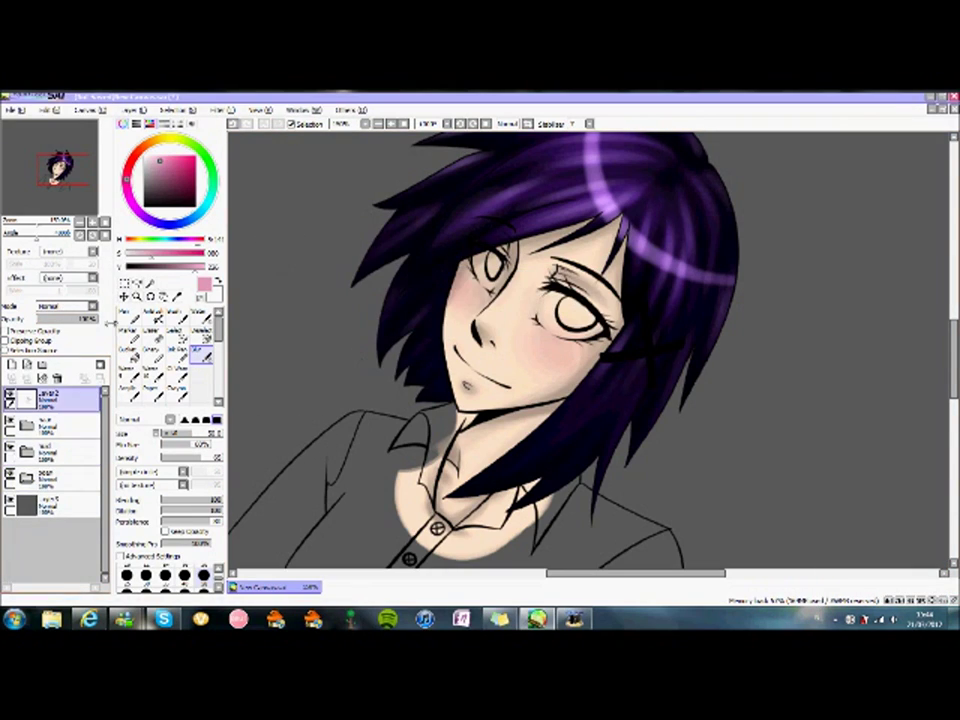
pyautogui.click(10, 503)
pyautogui.click(10, 503)
pyautogui.click(10, 503)
pyautogui.click(10, 503)
# Select the background and shirt areas outside the skin on the line art layer with the Magic Wand and refine the selection.
pyautogui.scroll(-3, 588, 350)
pyautogui.click(150, 284)
pyautogui.click(325, 262)
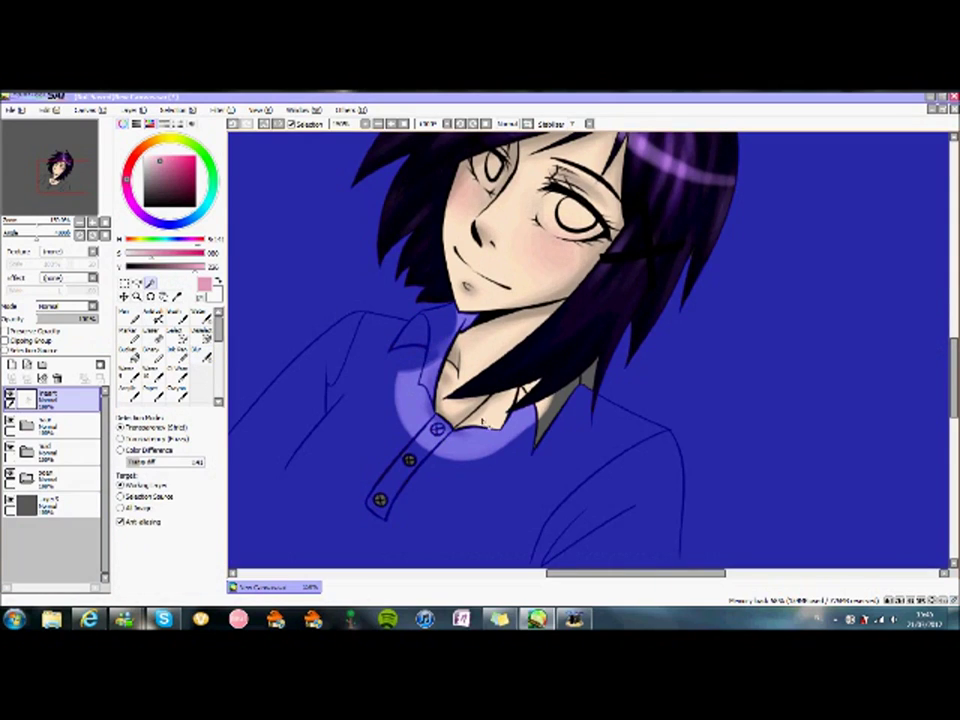
pyautogui.scroll(1, 279, 249)
pyautogui.press('s')
pyautogui.scroll(-1, 523, 360)
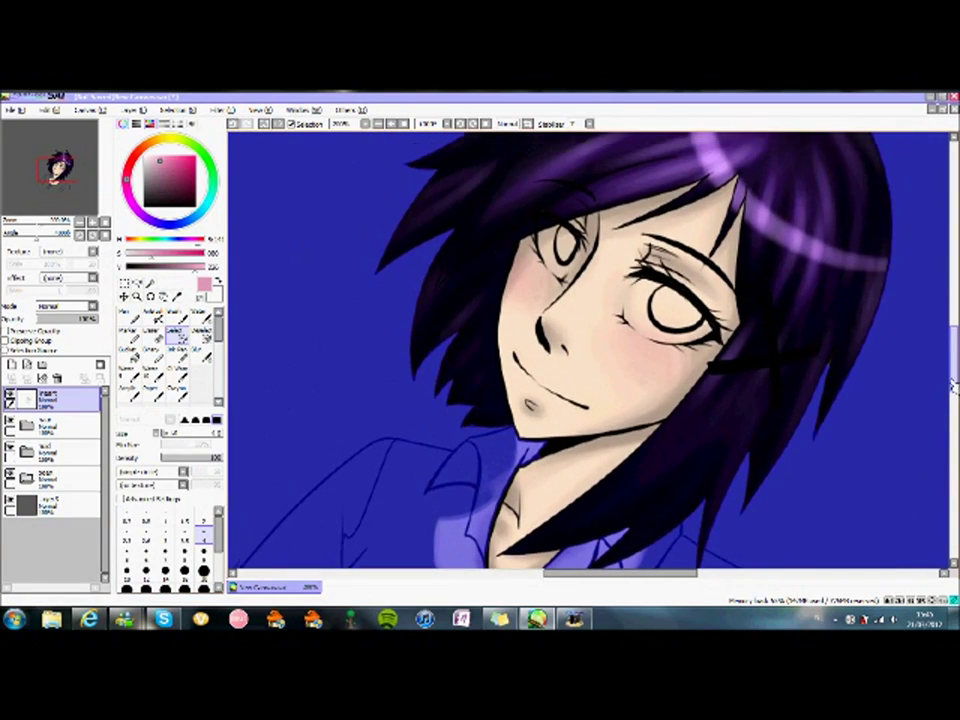
# Erase the skin colour and shading overflow inside the selection on the layers of the skin folder.
pyautogui.press('b')
pyautogui.scroll(-1, 911, 401)
pyautogui.press('Delete')
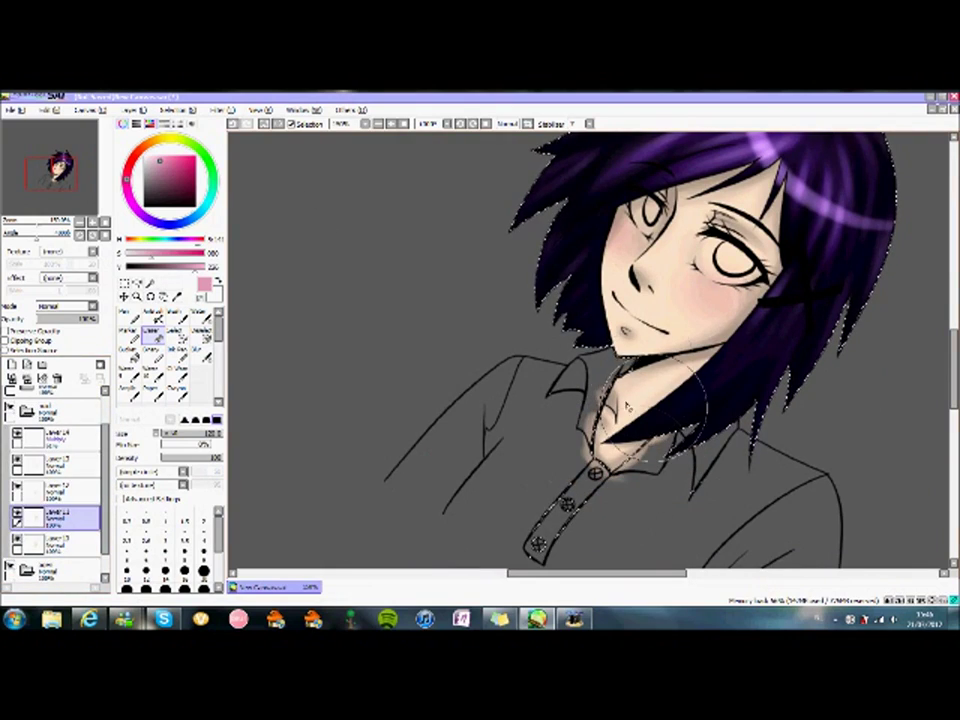
pyautogui.hotkey('alt', 'Tab')
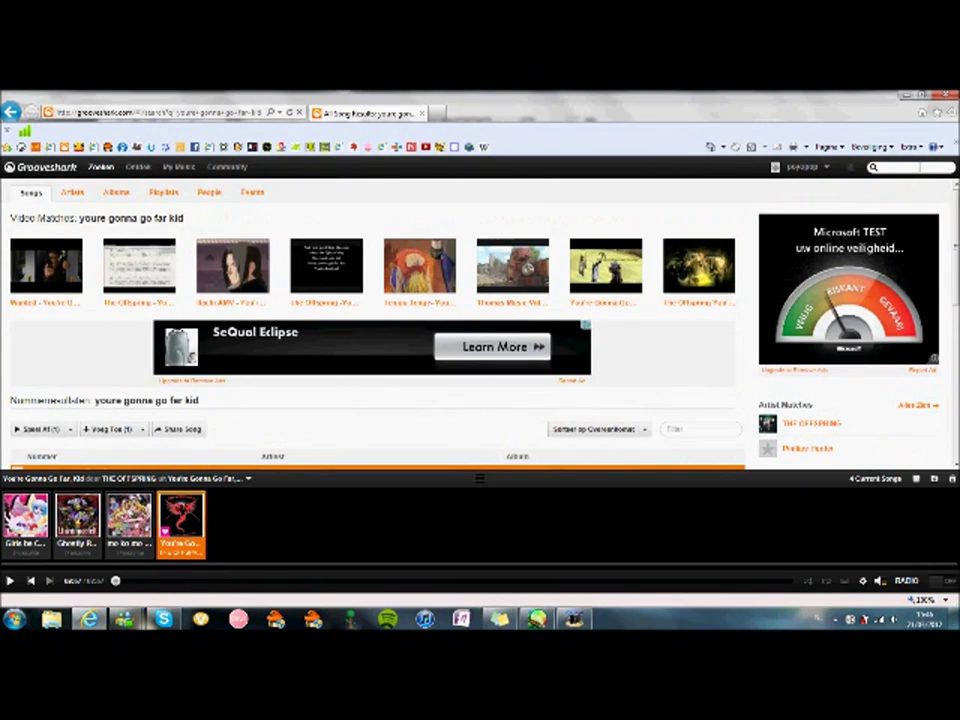
pyautogui.hotkey('alt', 'Tab')
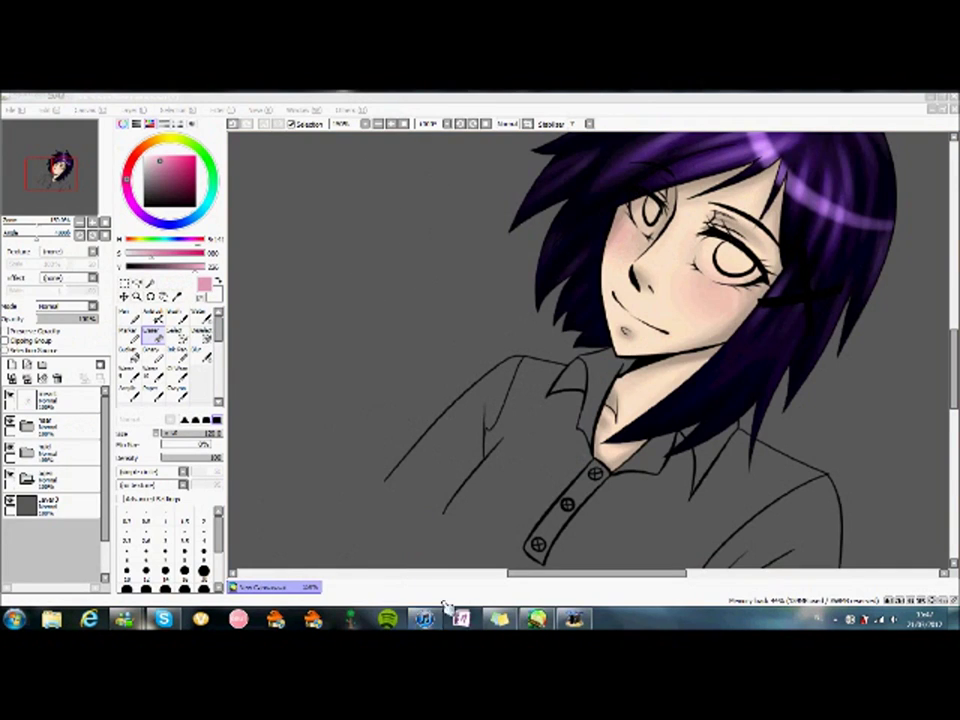
pyautogui.hotkey('alt', 'Tab')
pyautogui.click(521, 440)
pyautogui.click(740, 445)
pyautogui.hotkey('alt', 'Tab')
# Place the eye folder above the skin folder and paint the whites of both eyes on a new layer inside it.
pyautogui.scroll(3, 590, 350)
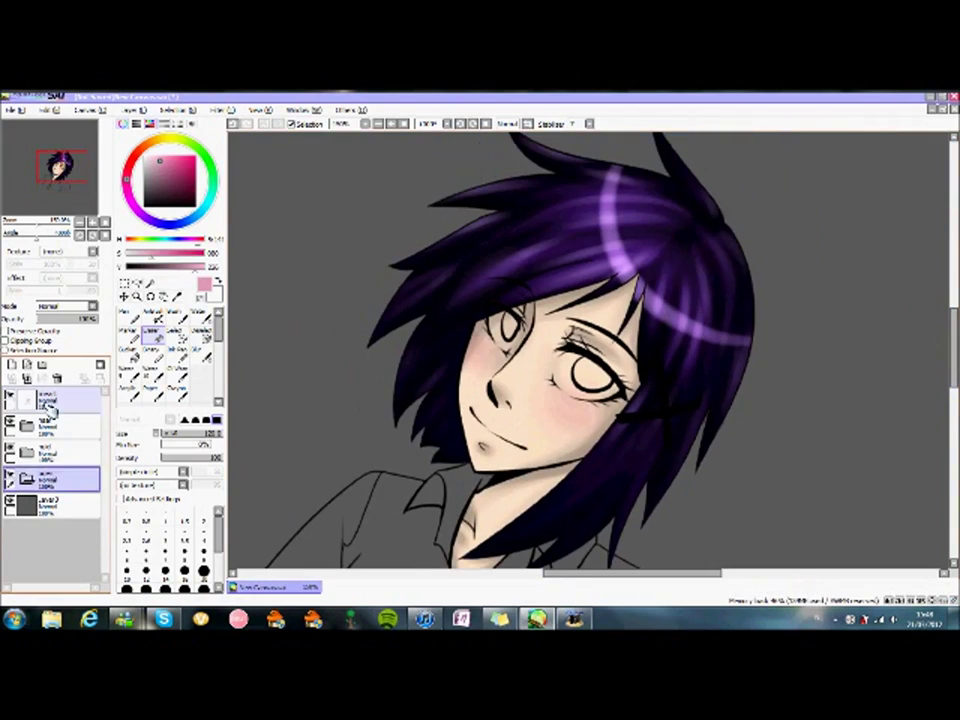
pyautogui.moveTo(50, 505); pyautogui.dragTo(50, 478)
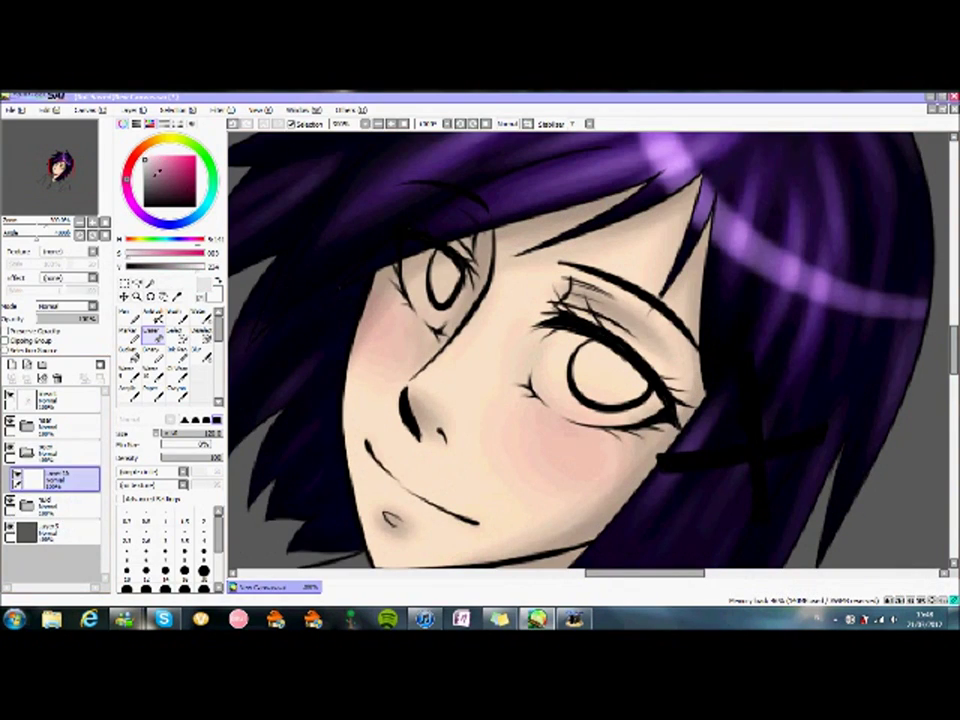
pyautogui.click(126, 316)
pyautogui.moveTo(553, 360); pyautogui.dragTo(640, 382)
pyautogui.moveTo(430, 268); pyautogui.dragTo(440, 300)
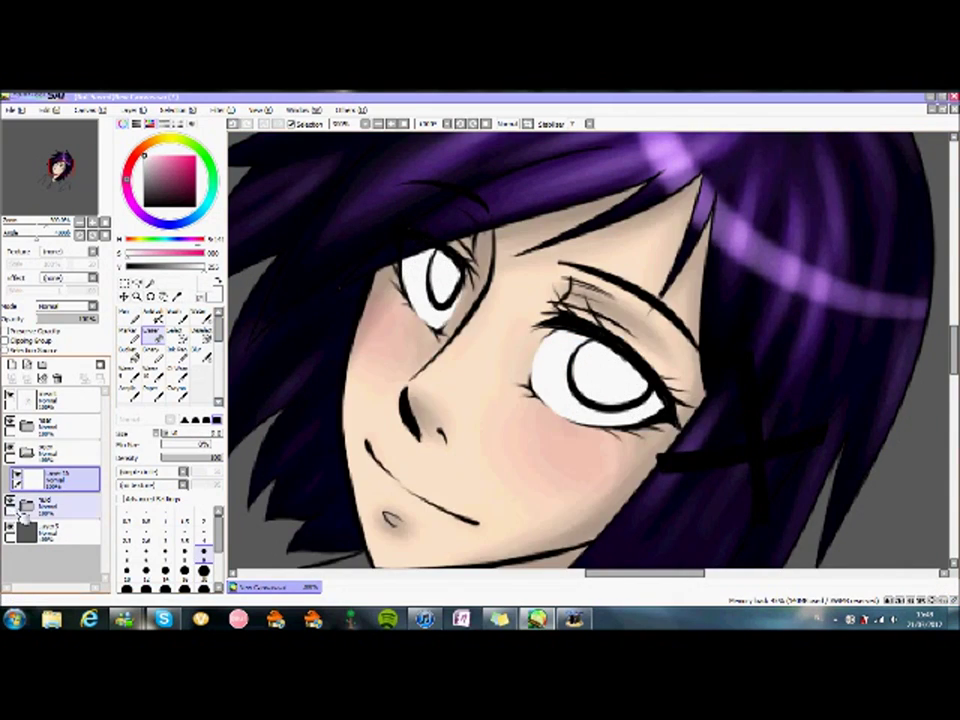
# Airbrush pale grey-blue shading along the upper part of both eye whites on a new layer above them.
pyautogui.hotkey('ctrl', 'z')
pyautogui.click(150, 123)
pyautogui.moveTo(200, 309); pyautogui.dragTo(172, 313)
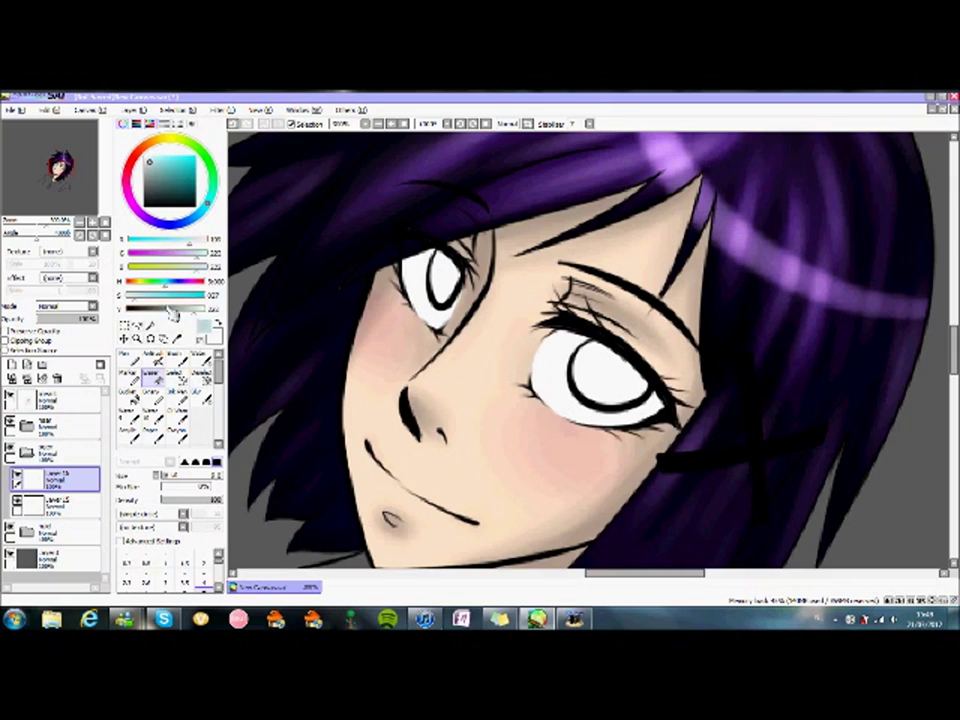
pyautogui.moveTo(200, 252); pyautogui.dragTo(195, 252)
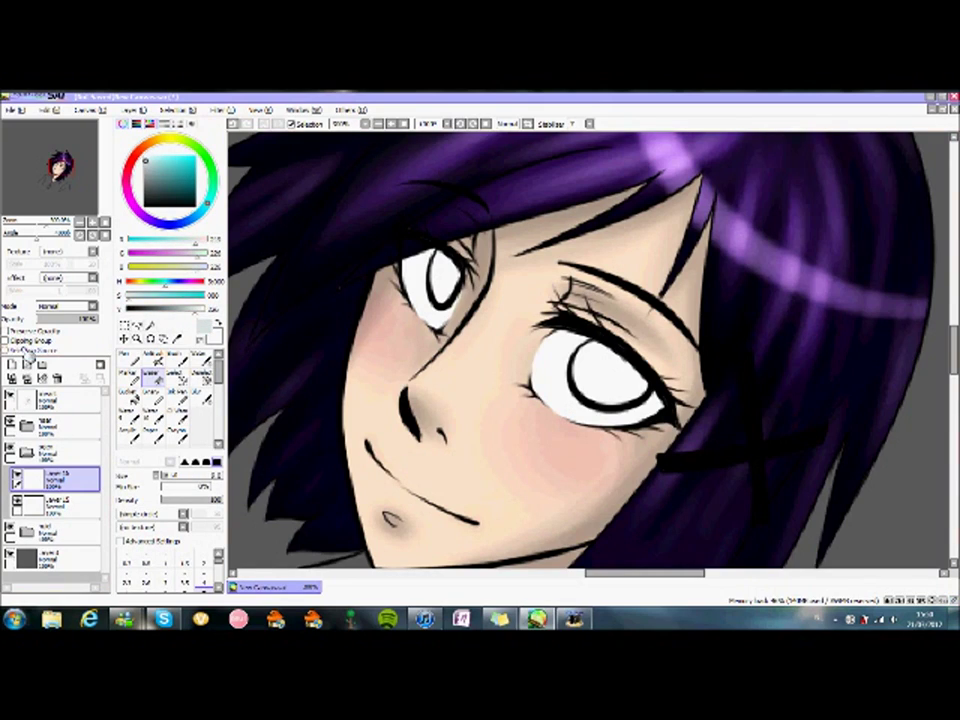
pyautogui.click(152, 356)
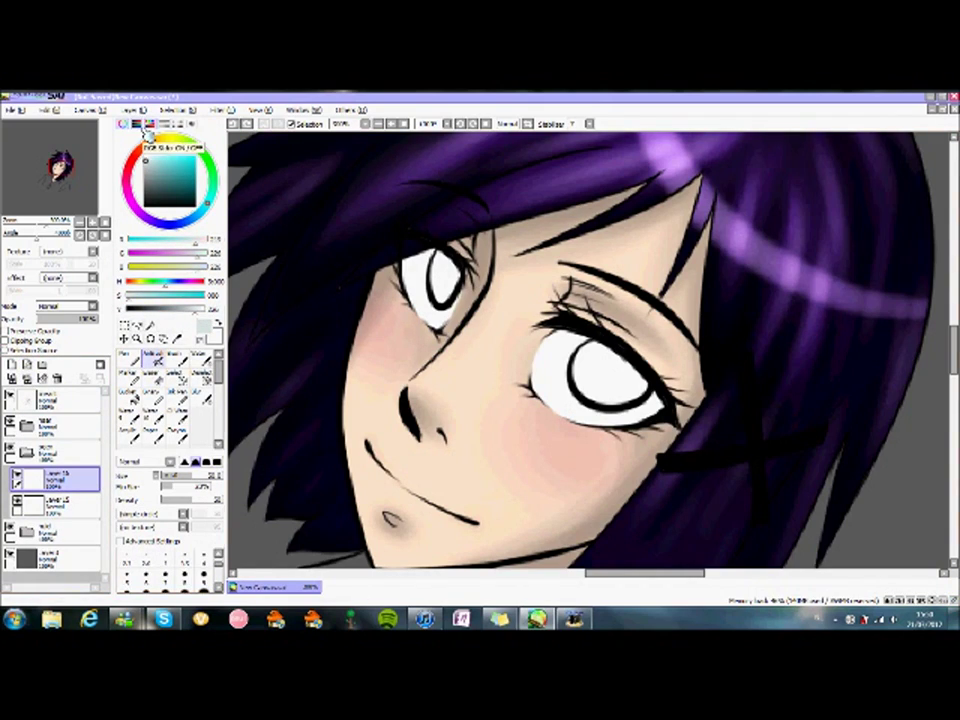
pyautogui.click(148, 127)
pyautogui.moveTo(420, 262); pyautogui.dragTo(458, 285)
pyautogui.moveTo(560, 345); pyautogui.dragTo(650, 365)
pyautogui.moveTo(430, 265); pyautogui.dragTo(445, 275)
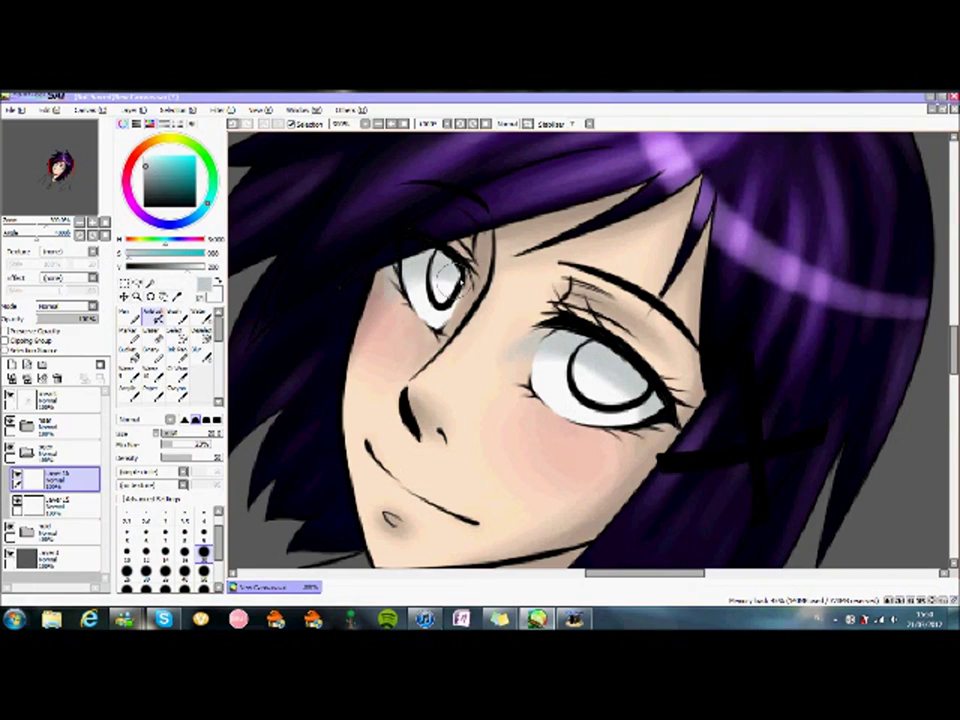
# Switch to Skype, reply to the contact in the open chat and return to the painting.
pyautogui.click(890, 580)
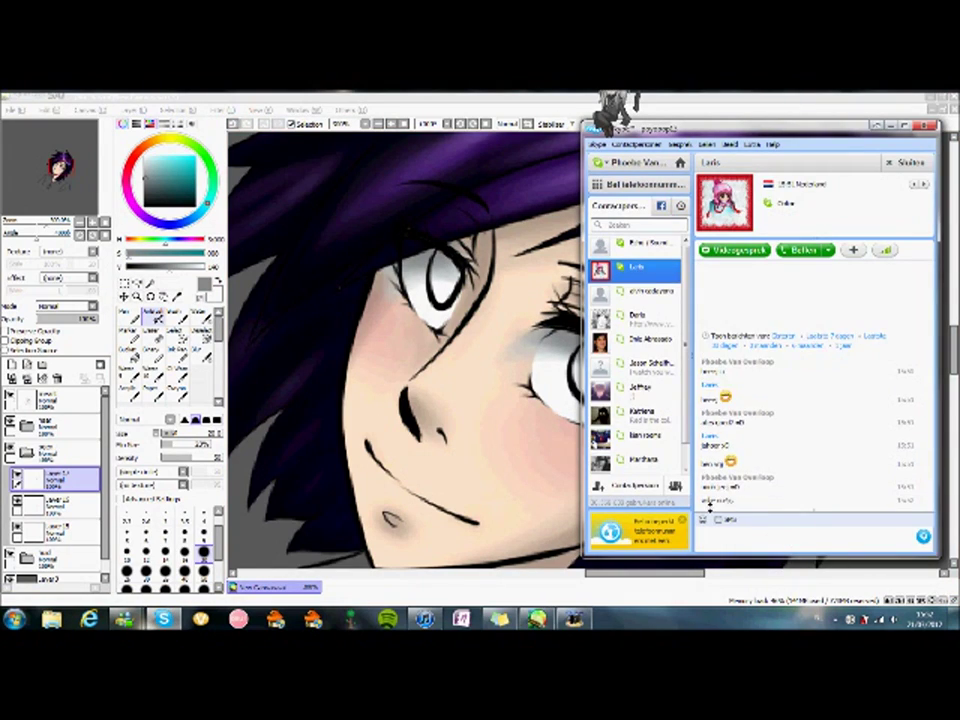
pyautogui.click(928, 126)
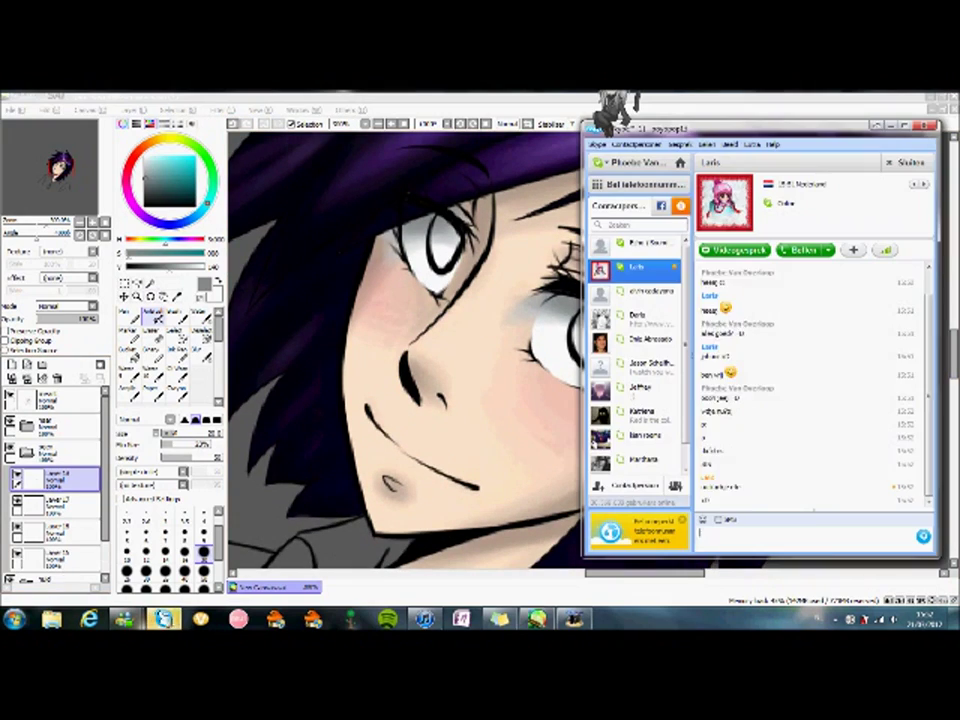
pyautogui.press('Return')
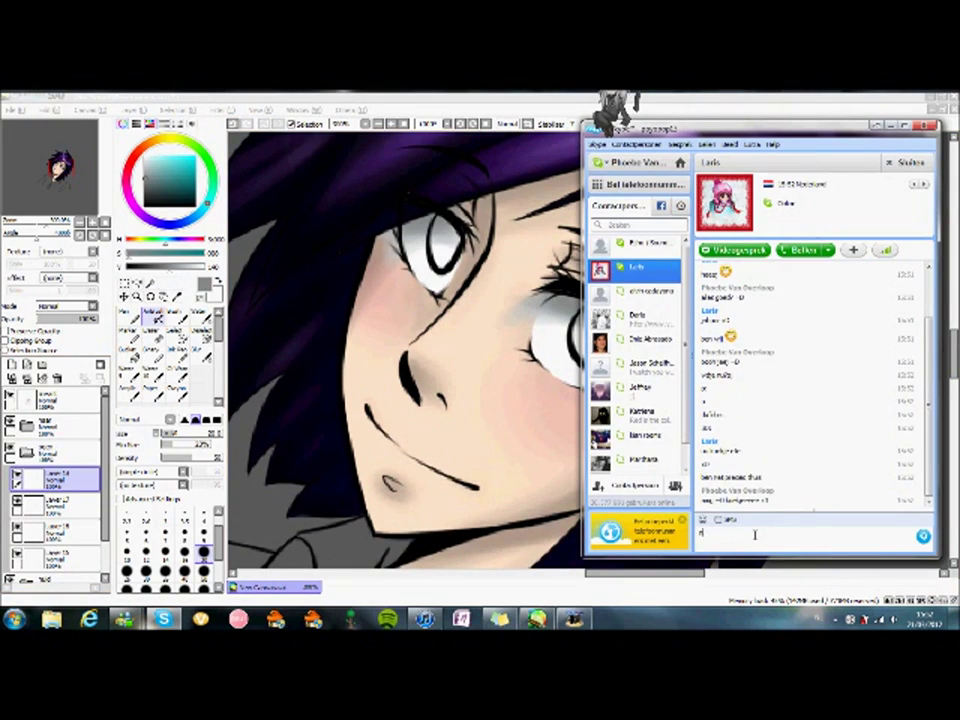
pyautogui.click(505, 342)
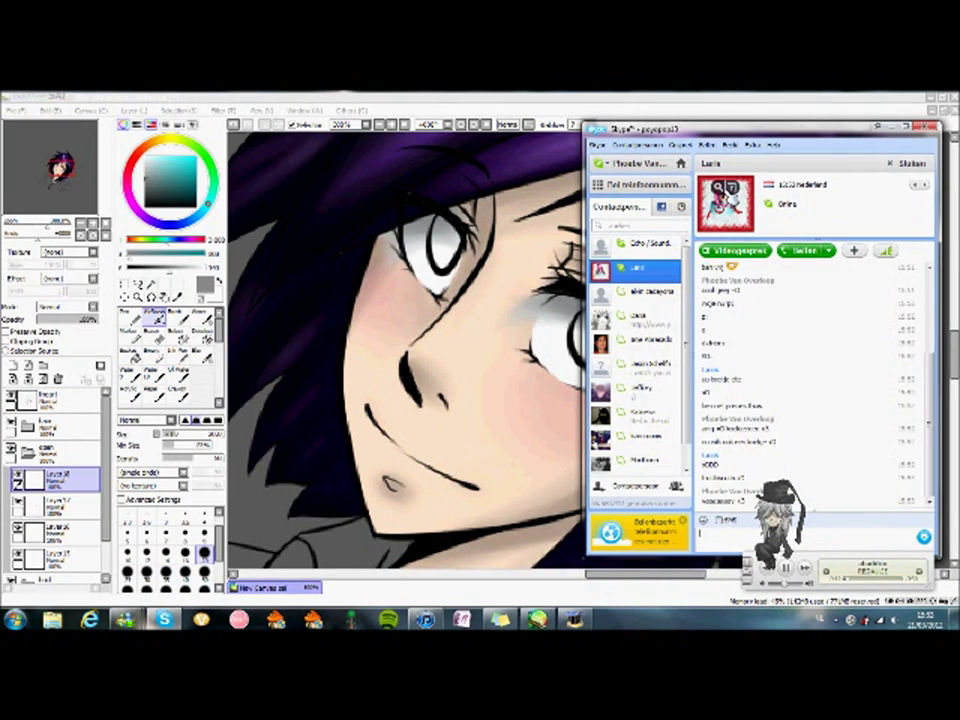
# Fill both irises with bright purple and airbrush darker purple shading on the larger iris on a new layer.
pyautogui.click(170, 180)
pyautogui.moveTo(600, 330)
pyautogui.mouseDown()
pyautogui.moveTo(612, 345)
pyautogui.moveTo(586, 340)
pyautogui.mouseUp()
pyautogui.click(196, 181)
pyautogui.click(154, 315)
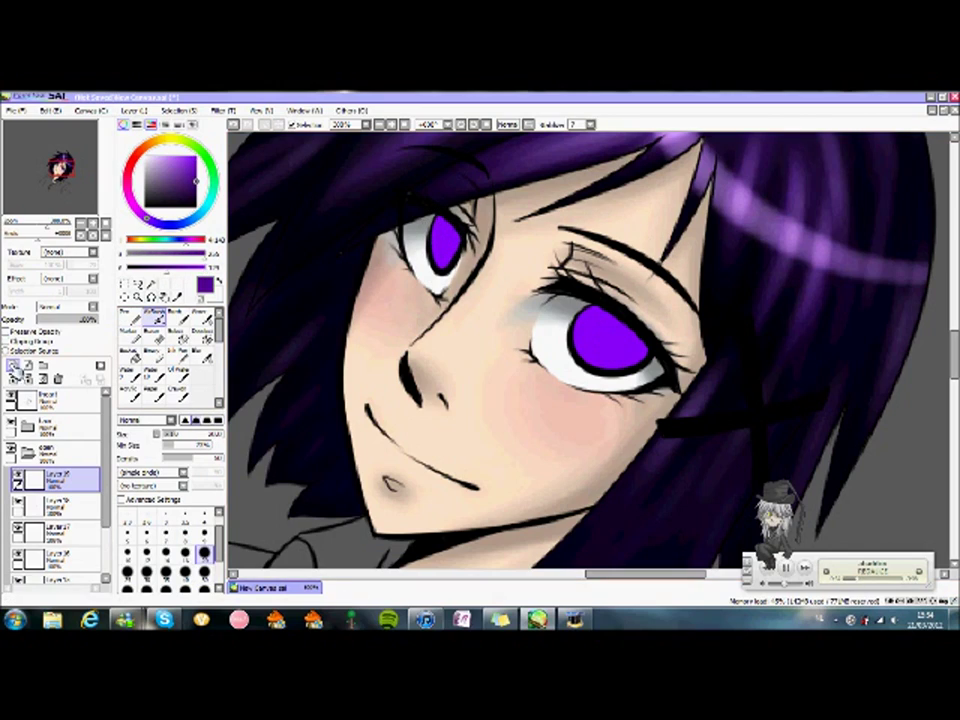
pyautogui.moveTo(607, 343); pyautogui.dragTo(592, 312)
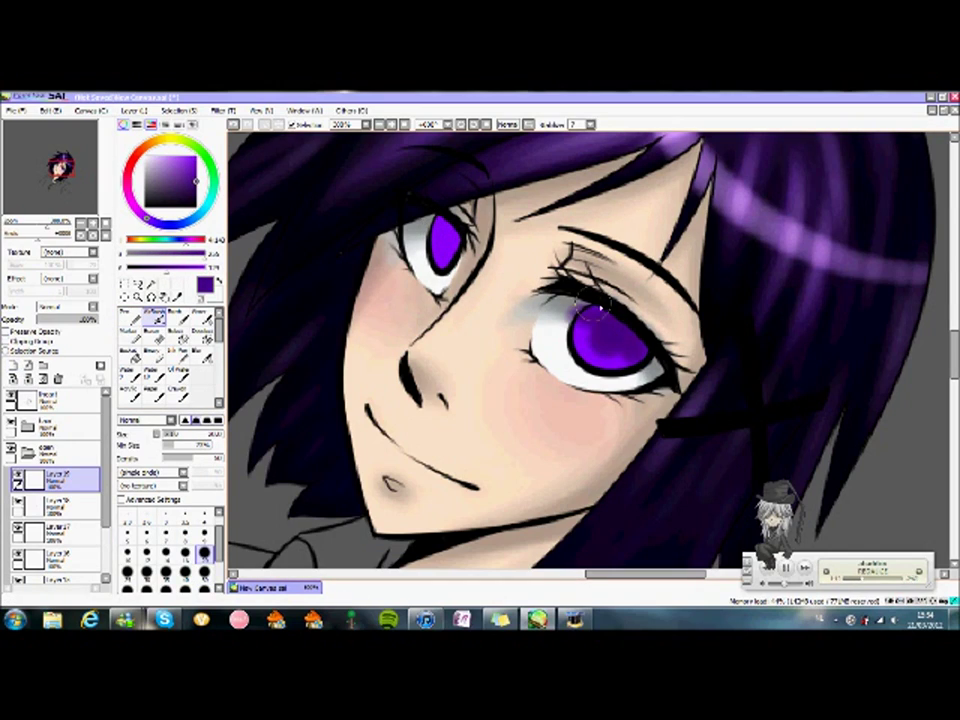
# Deepen and blend the dark purple shading of both irises on new layers and airbrush near-black pupils.
pyautogui.scroll(-3, 580, 350)
pyautogui.scroll(3, 580, 350)
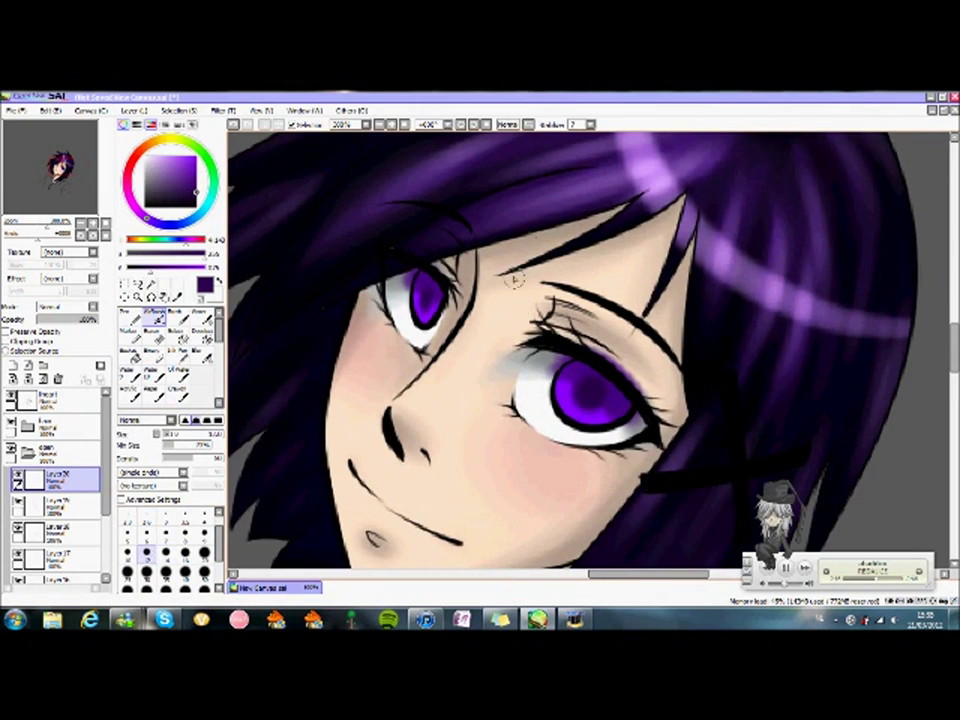
pyautogui.press('b')
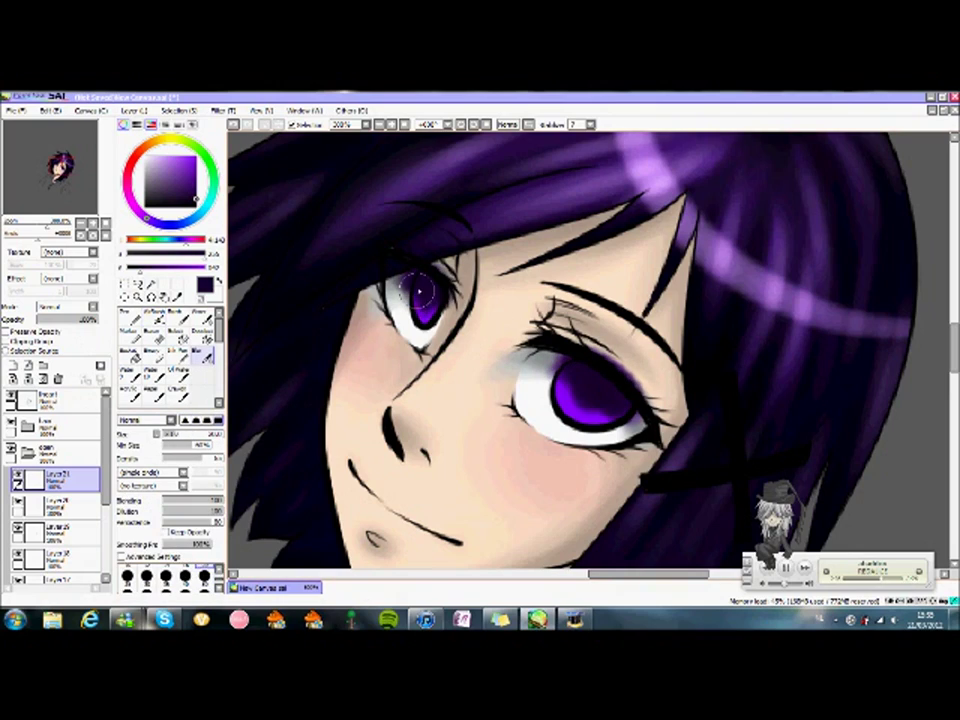
pyautogui.click(158, 315)
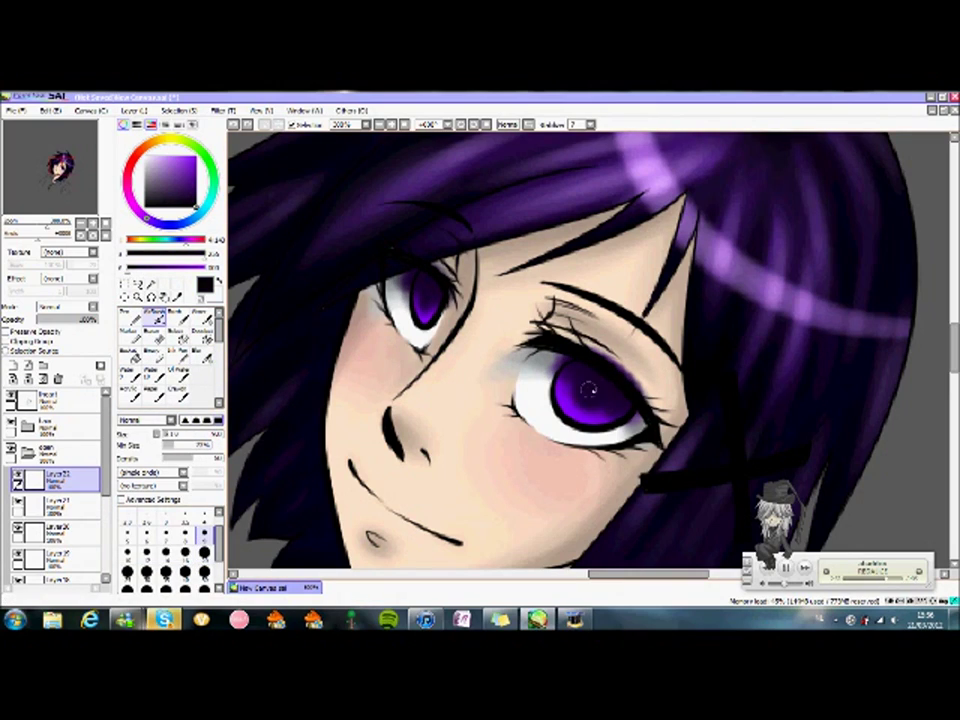
pyautogui.click(205, 548)
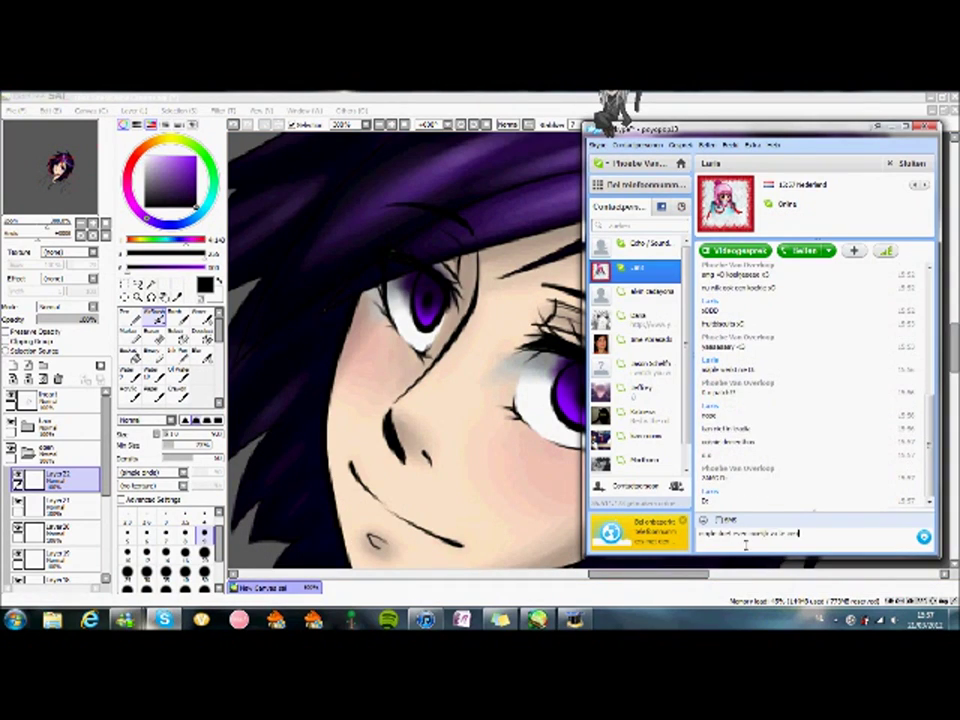
# Send the reply in the Skype chat and accept the image file offered by the contact.
pyautogui.press('Return')
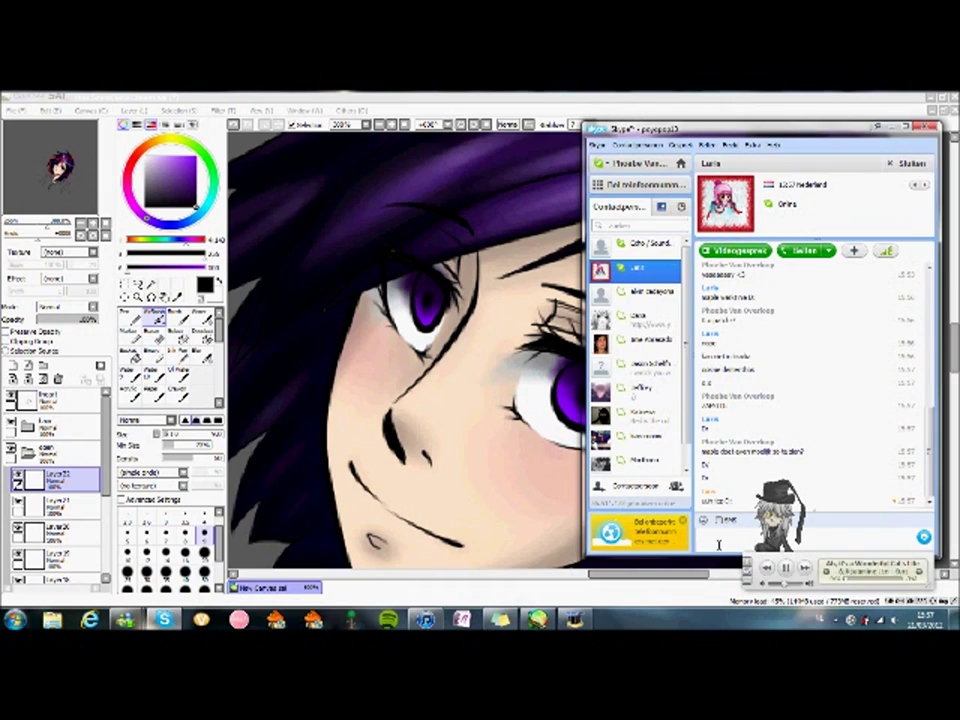
pyautogui.click(681, 111)
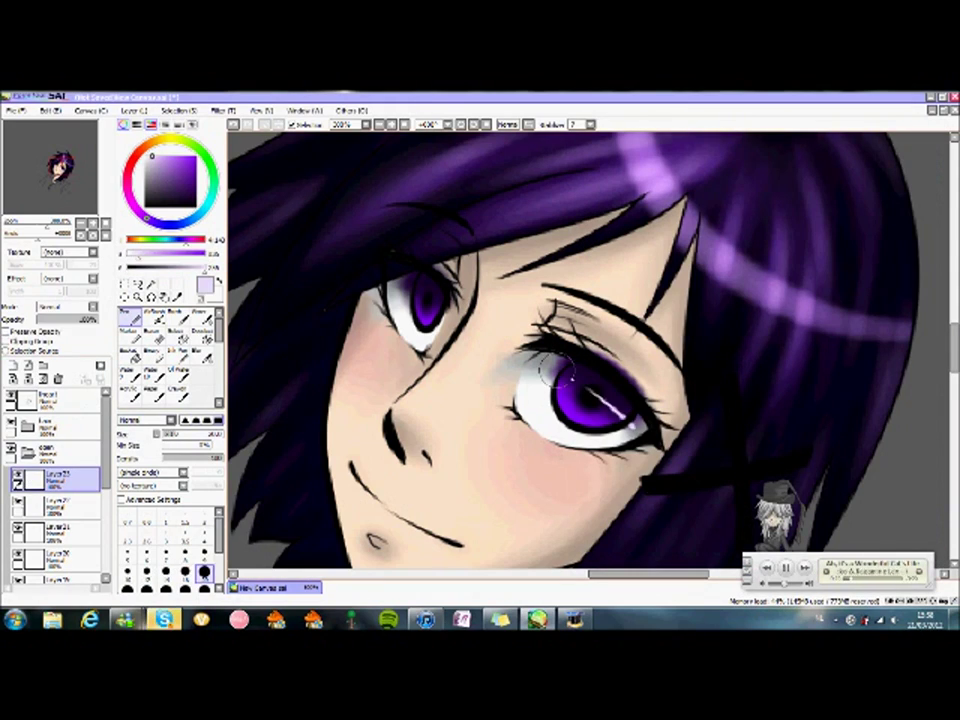
pyautogui.hotkey('alt', 'Tab')
pyautogui.click(818, 451)
pyautogui.click(858, 387)
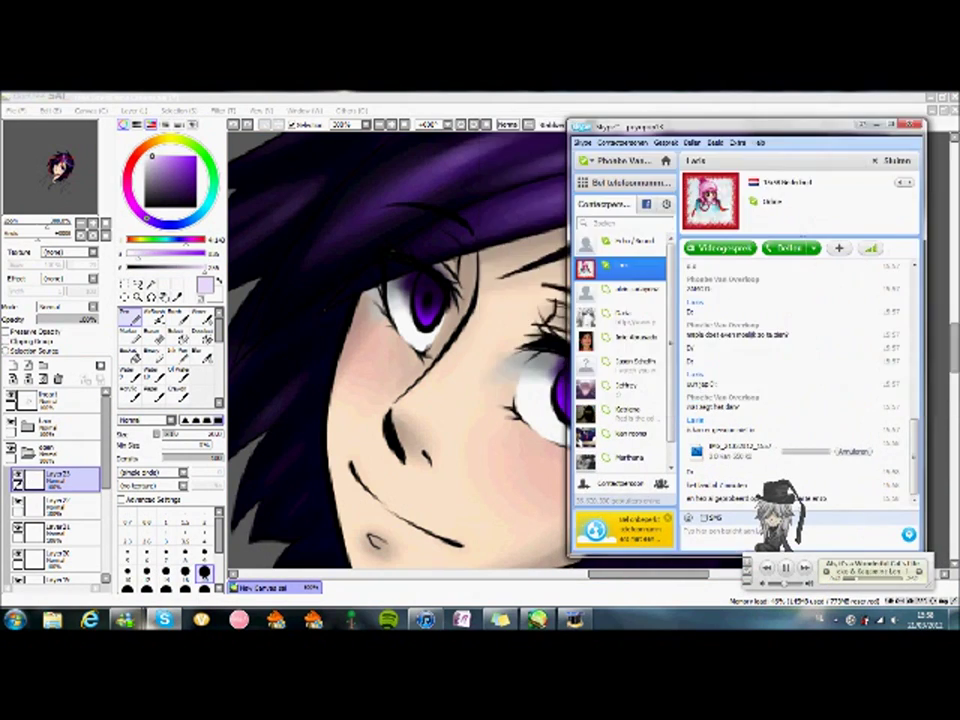
# View the received PNG from its folder in Windows Photo Viewer, close it and return to the painting.
pyautogui.click(846, 426)
pyautogui.rightClick(675, 415)
pyautogui.moveTo(490, 219)
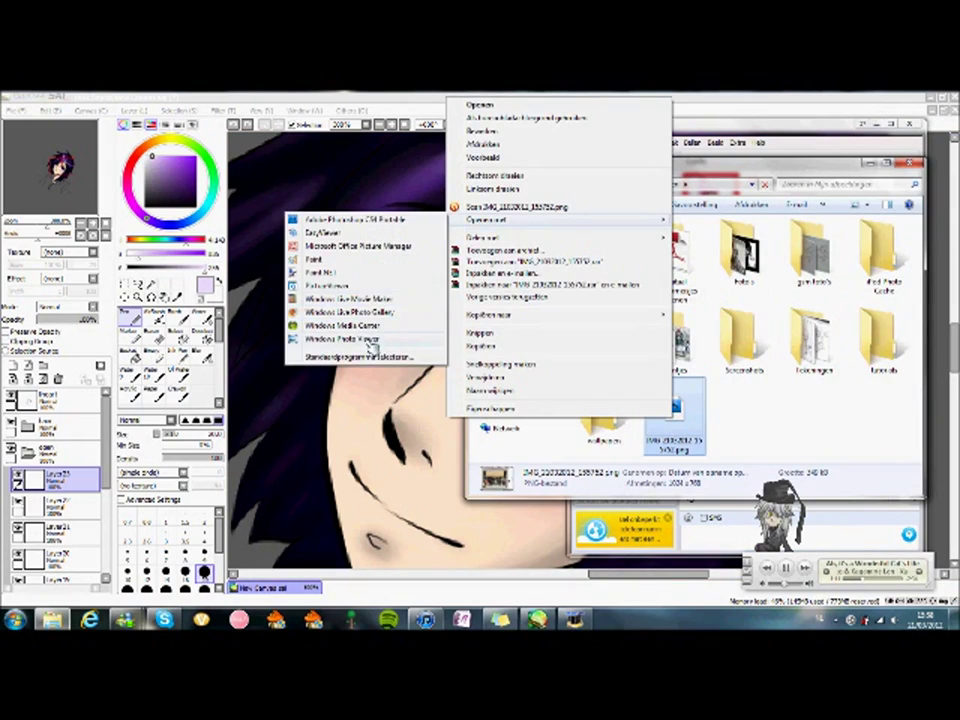
pyautogui.click(370, 340)
pyautogui.hotkey('alt', 'F4')
pyautogui.hotkey('alt', 'Tab')
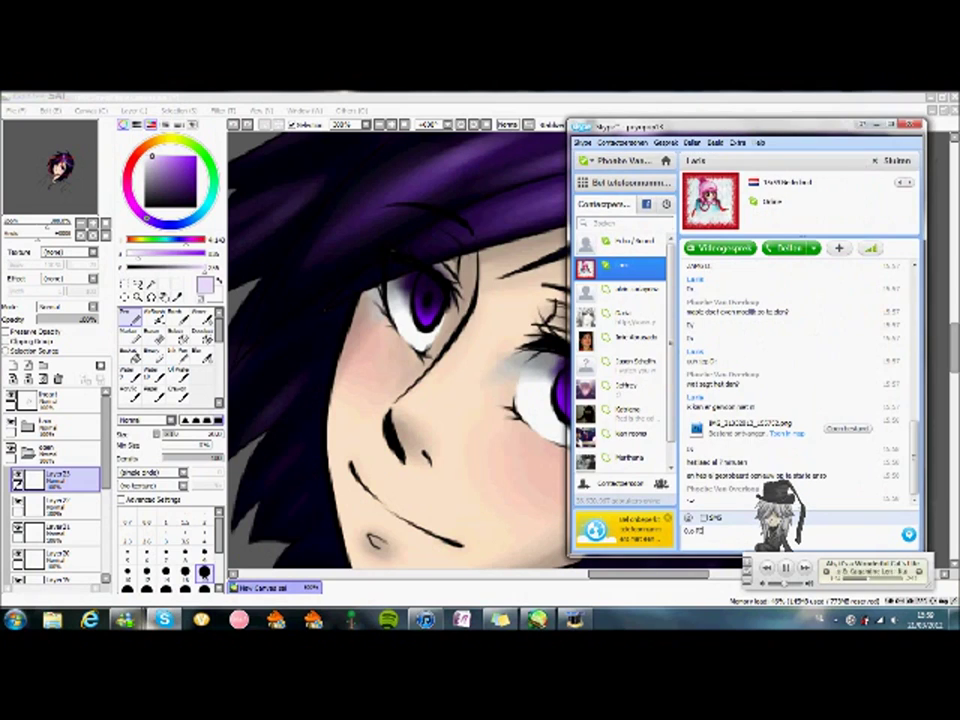
pyautogui.hotkey('alt', 'Tab')
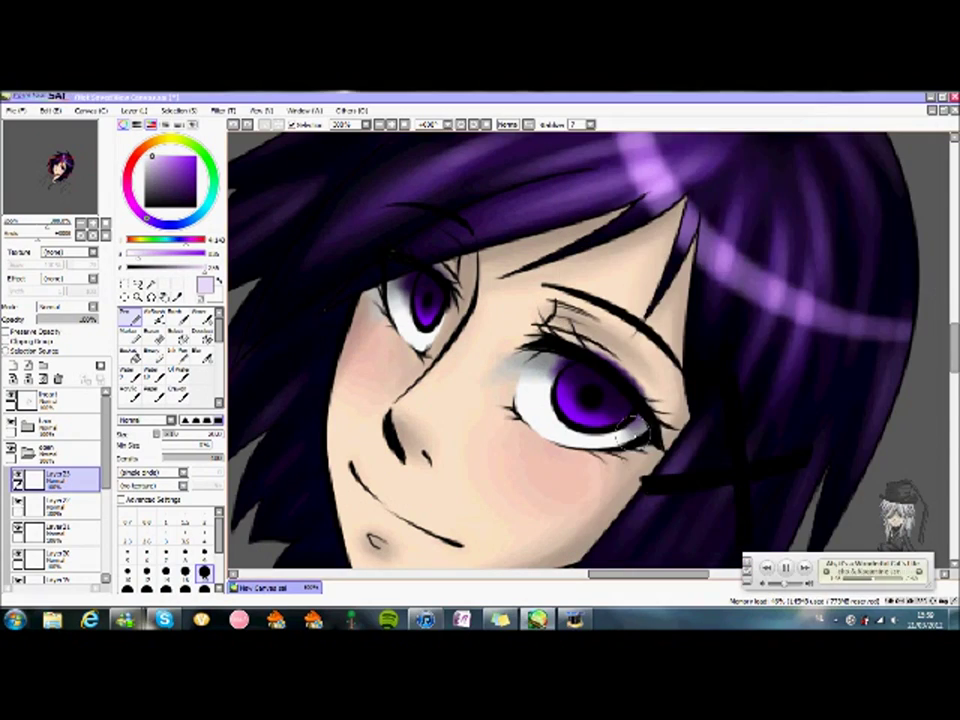
# Erase the purple shading that spills over the upper lids on the iris shading layers in the eye folder.
pyautogui.scroll(-5, 60, 500)
pyautogui.click(42, 540)
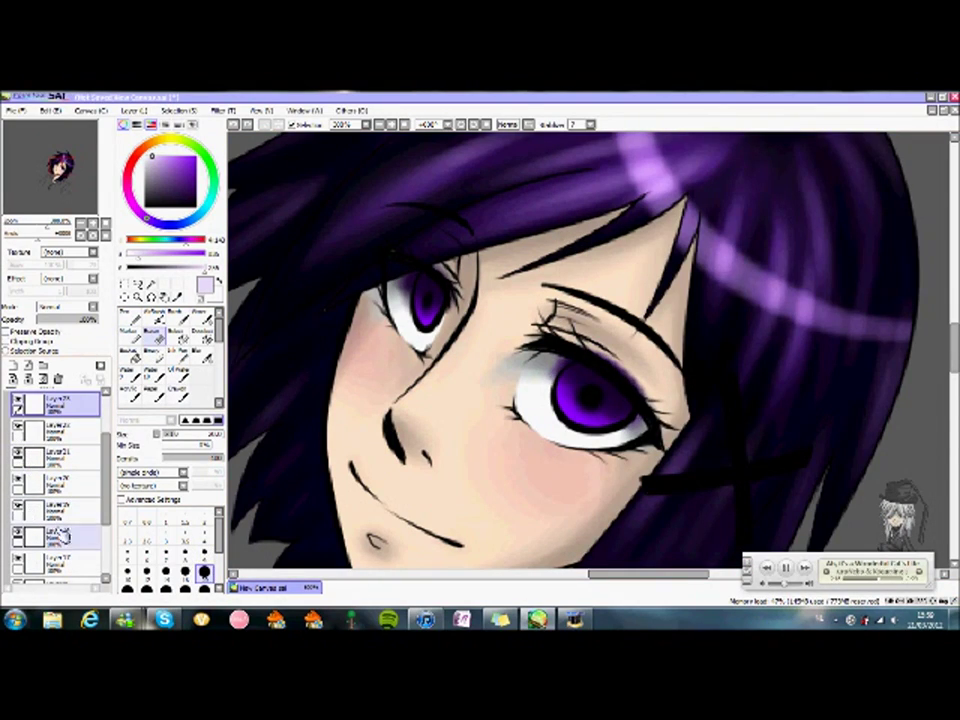
pyautogui.click(13, 366)
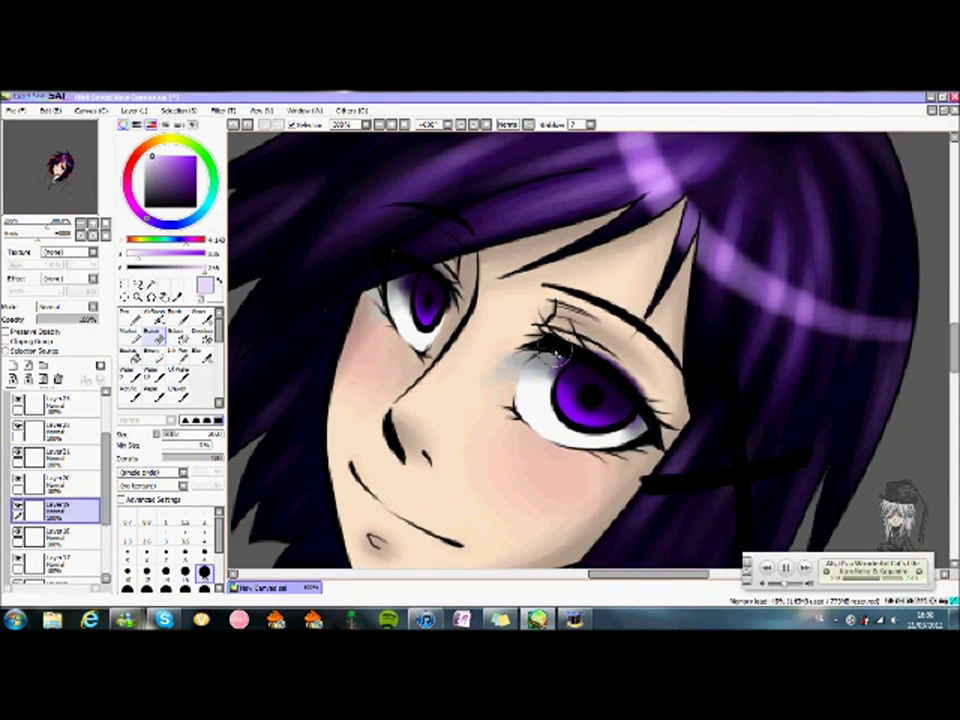
pyautogui.keyDown('ctrl'); pyautogui.click(393, 297); pyautogui.keyUp('ctrl')
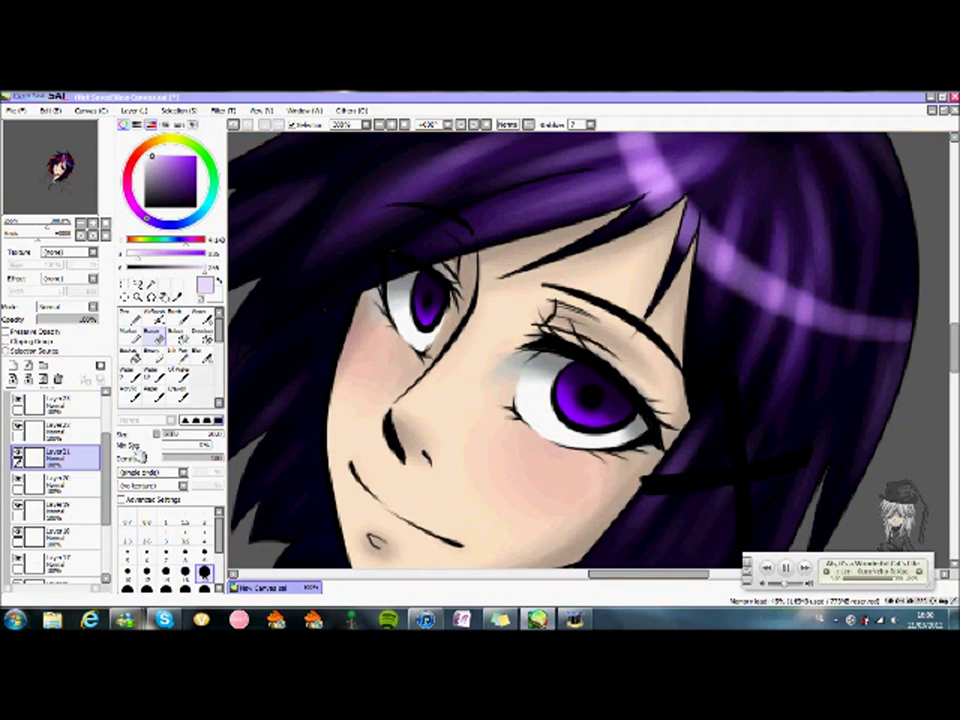
# Paint small pale lilac highlights in both irises with the Pen on the uppermost eye layer.
pyautogui.click(68, 446)
pyautogui.press('n')
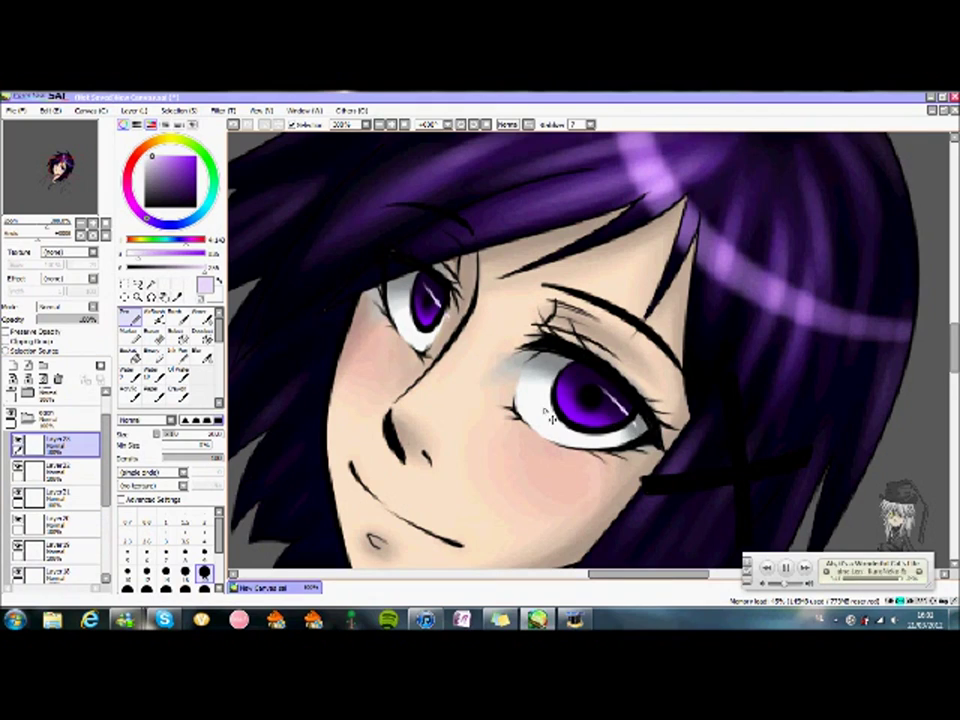
pyautogui.scroll(-2, 549, 418)
pyautogui.scroll(1, 531, 368)
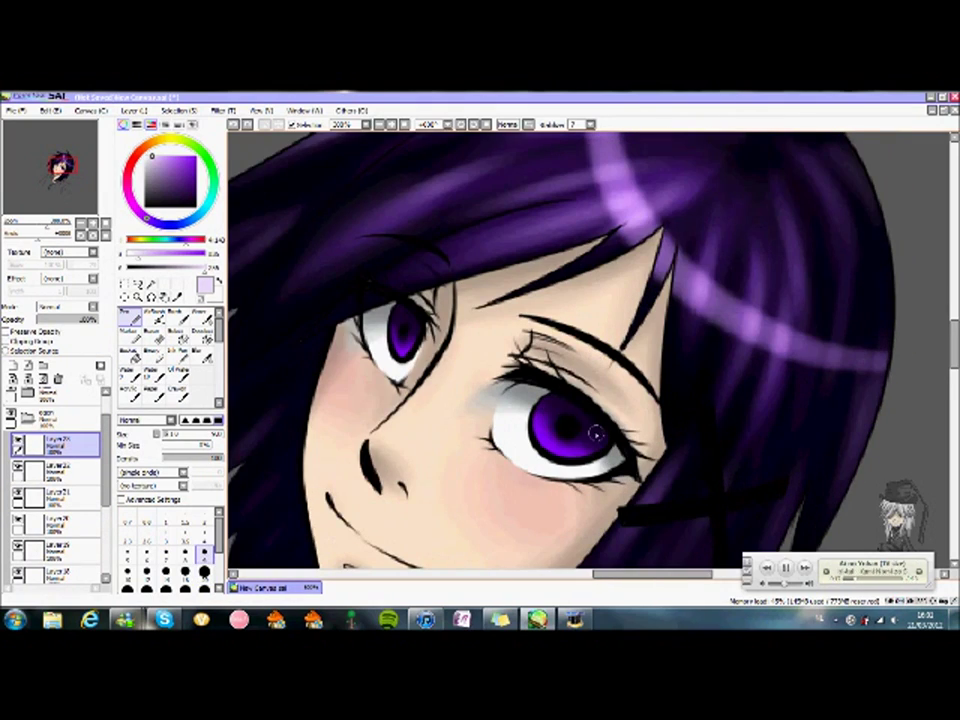
pyautogui.scroll(-3, 458, 416)
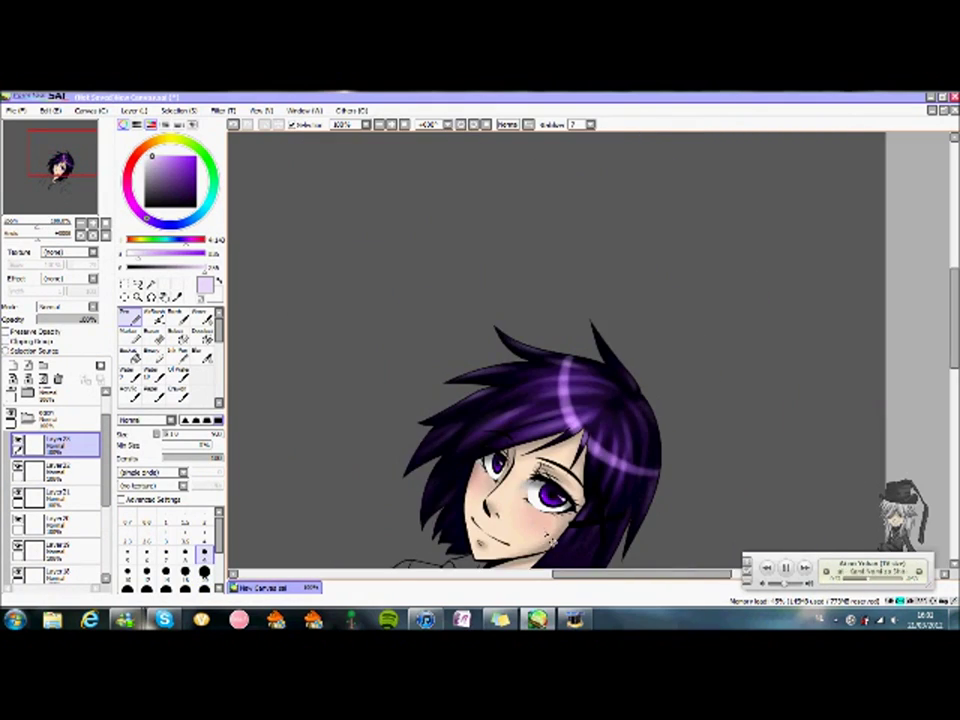
# Try to erase the grey eye shading overflow using a Magic Wand selection of both eye whites.
pyautogui.scroll(2, 458, 416)
pyautogui.click(55, 540)
pyautogui.click(152, 284)
pyautogui.click(33, 488)
pyautogui.click(152, 330)
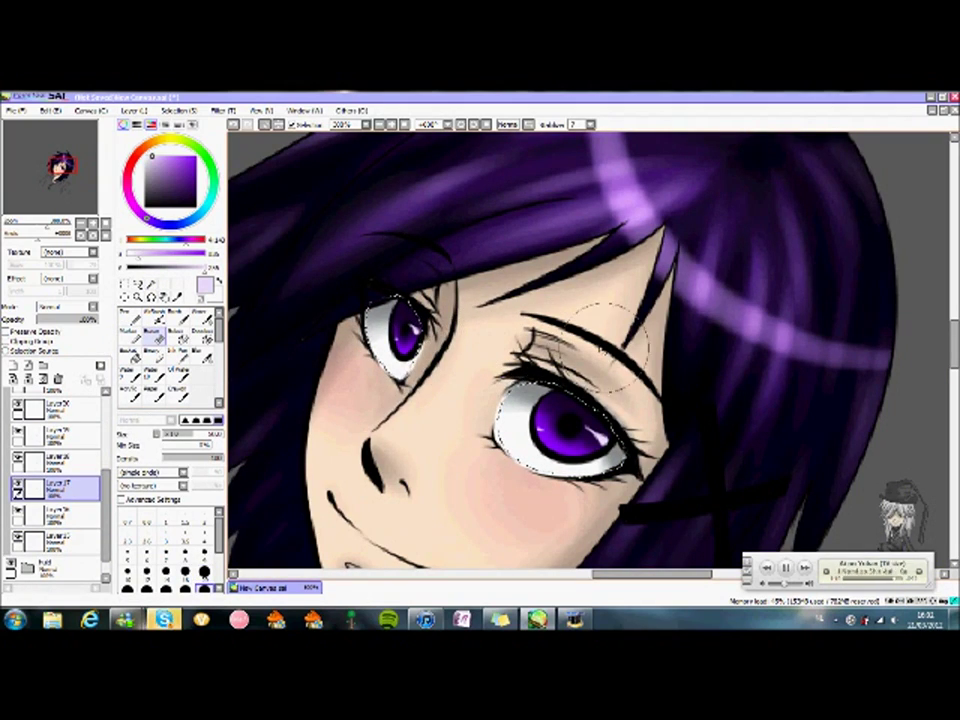
pyautogui.click(55, 540)
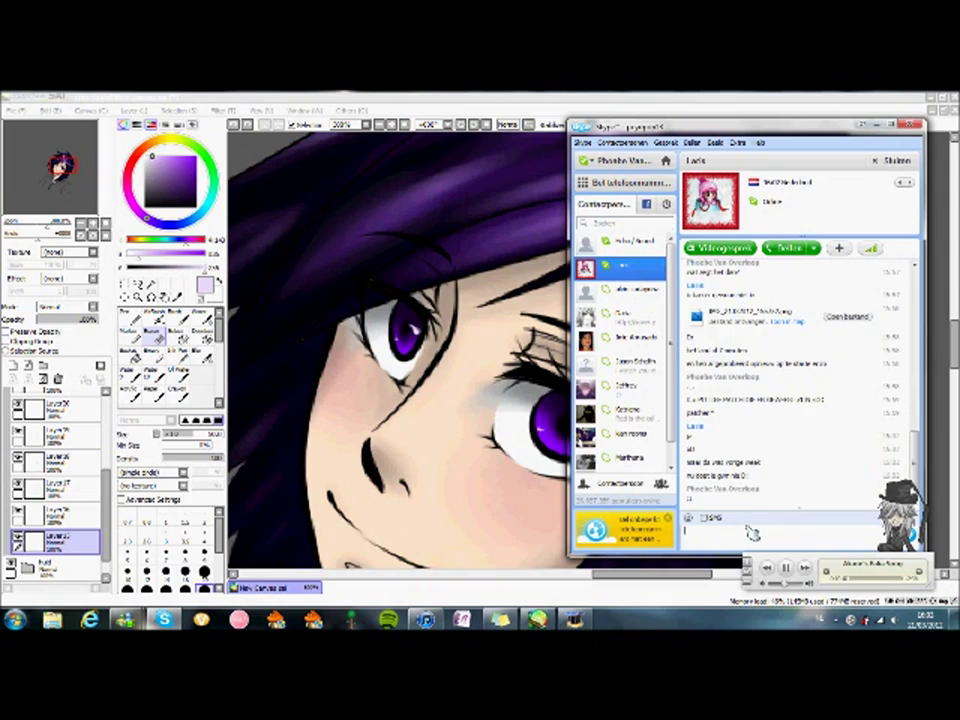
# Send the message "MET DE MAGISCHE MAPLEPOWERS" in the Skype chat.
pyautogui.press('Return')
pyautogui.write('mobile')
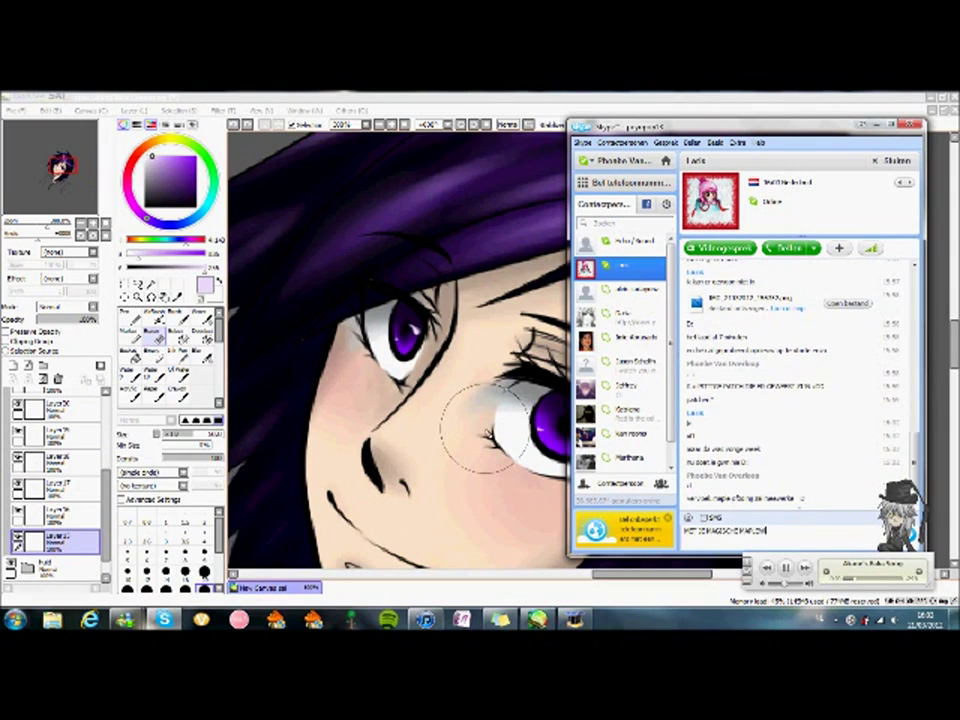
pyautogui.press('Return')
# Return to the painting and erase the grey shading overflow around the eyes on the two shading layers above the whites.
pyautogui.click(879, 124)
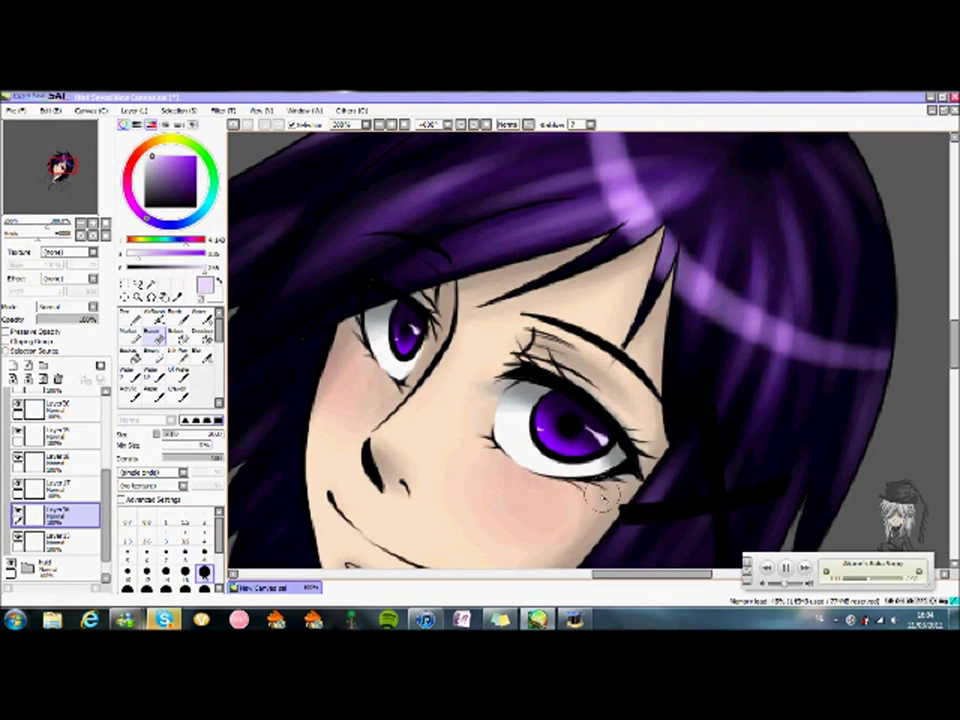
pyautogui.press('Up')
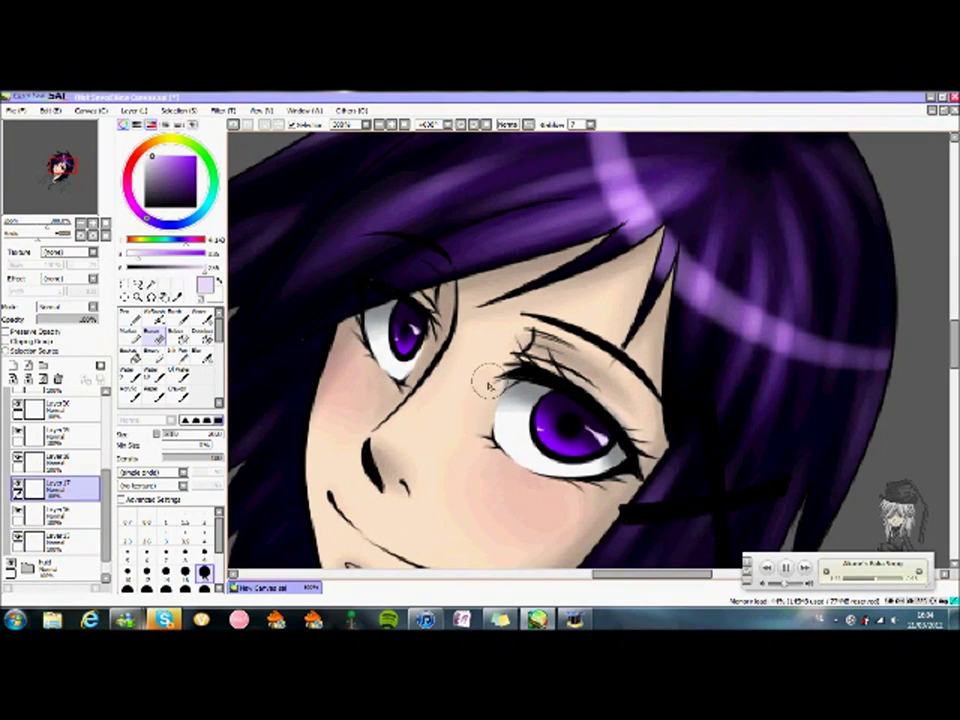
# Switch to Skype and answer the contact with "nexon europa toch D:" and a follow-up message.
pyautogui.click(163, 620)
pyautogui.write('o zie al had kopo tpd gekeks dan !')
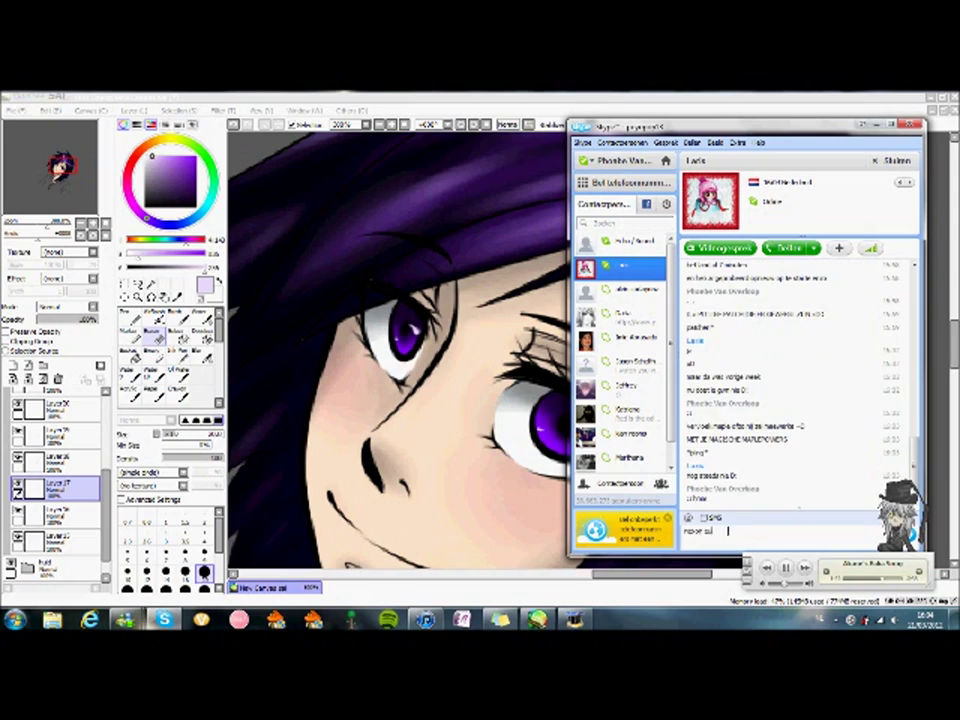
pyautogui.press('Return')
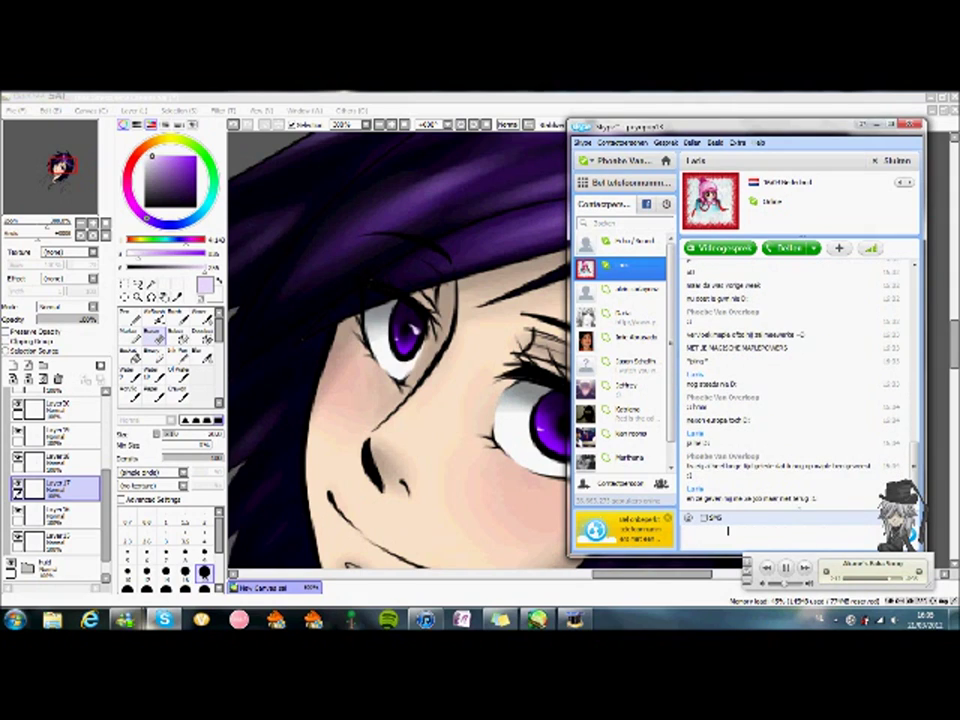
# Return to the painting and collapse the eye folder in the layer list.
pyautogui.click(911, 123)
pyautogui.scroll(-3, 560, 350)
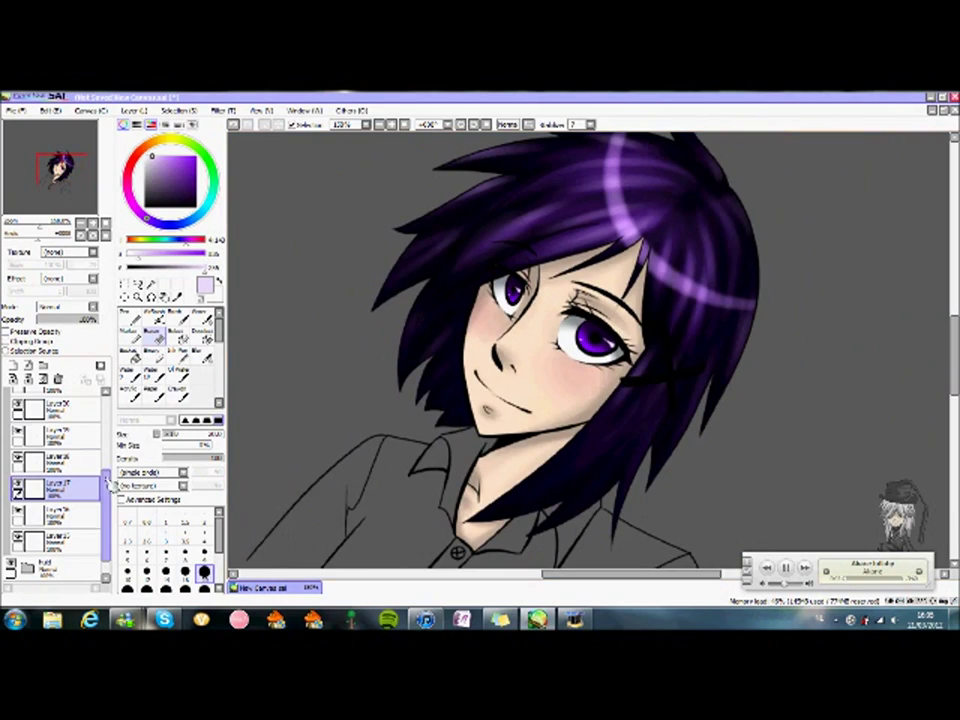
pyautogui.click(805, 574)
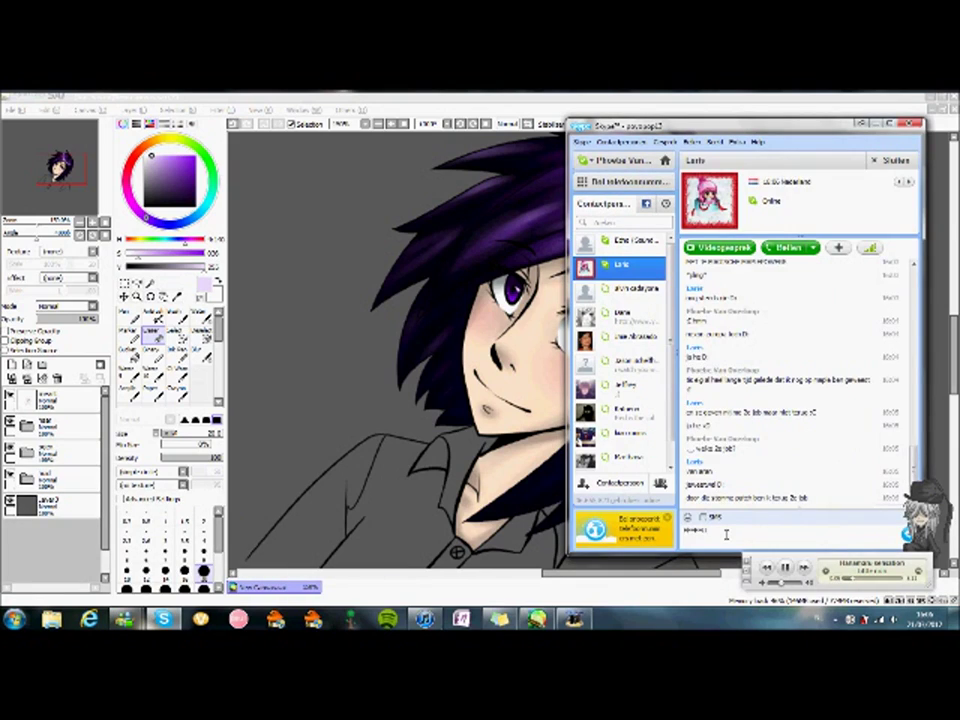
# Switch to the open Messenger conversation and send the correction "tinychat*".
pyautogui.moveTo(125, 620)
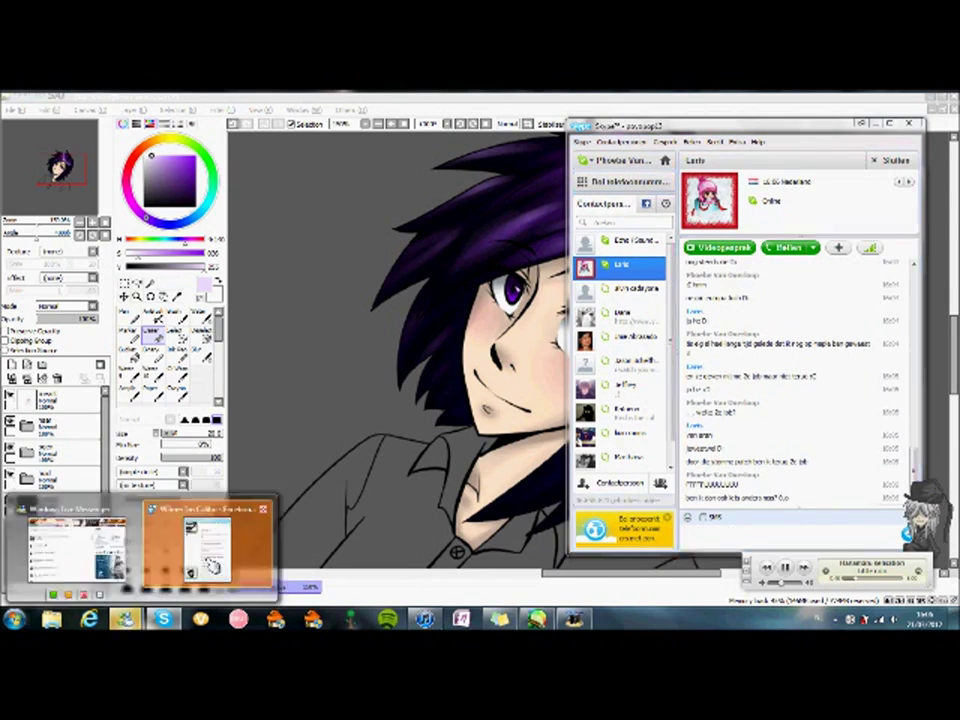
pyautogui.click(208, 536)
pyautogui.write('tinychat*')
pyautogui.press('Return')
# Clear the message draft and send "ehehhe xDDD" in the Messenger conversation.
pyautogui.press('BackSpace')
pyautogui.press('BackSpace')
pyautogui.press('BackSpace')
pyautogui.press('BackSpace')
pyautogui.press('BackSpace')
pyautogui.press('BackSpace')
pyautogui.press('BackSpace')
pyautogui.press('BackSpace')
pyautogui.press('BackSpace')
pyautogui.press('BackSpace')
pyautogui.press('BackSpace')
pyautogui.press('BackSpace')
pyautogui.press('BackSpace')
pyautogui.press('BackSpace')
pyautogui.press('BackSpace')
pyautogui.press('BackSpace')
pyautogui.press('BackSpace')
pyautogui.press('BackSpace')
pyautogui.press('BackSpace')
pyautogui.press('BackSpace')
pyautogui.write('ehehhe xDDD')
pyautogui.press('Return')
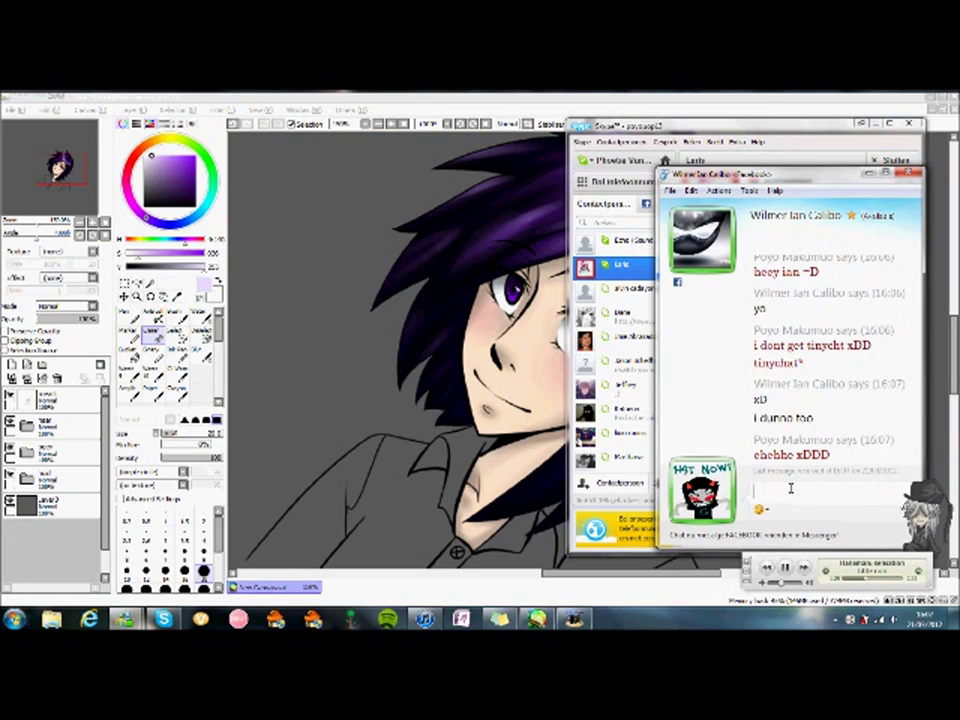
# Reply with "ooohww" and "ill just stick to fbchat for a while??", followed by "=D".
pyautogui.write('ooohww')
pyautogui.press('Return')
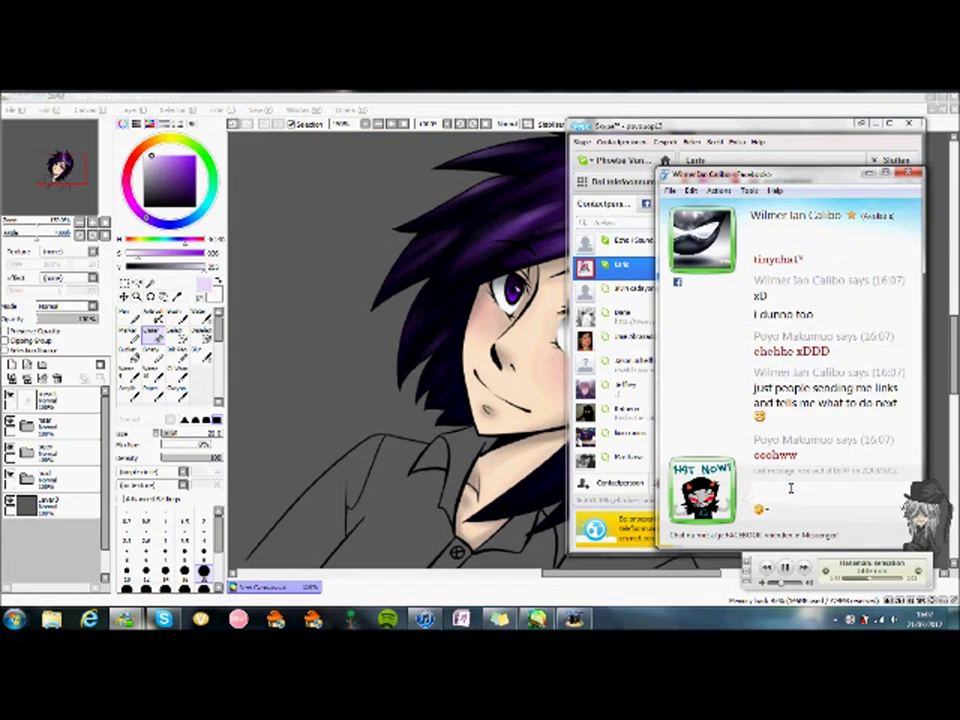
pyautogui.write('ill just stick to fbchat for a while?? :D')
pyautogui.press('Return')
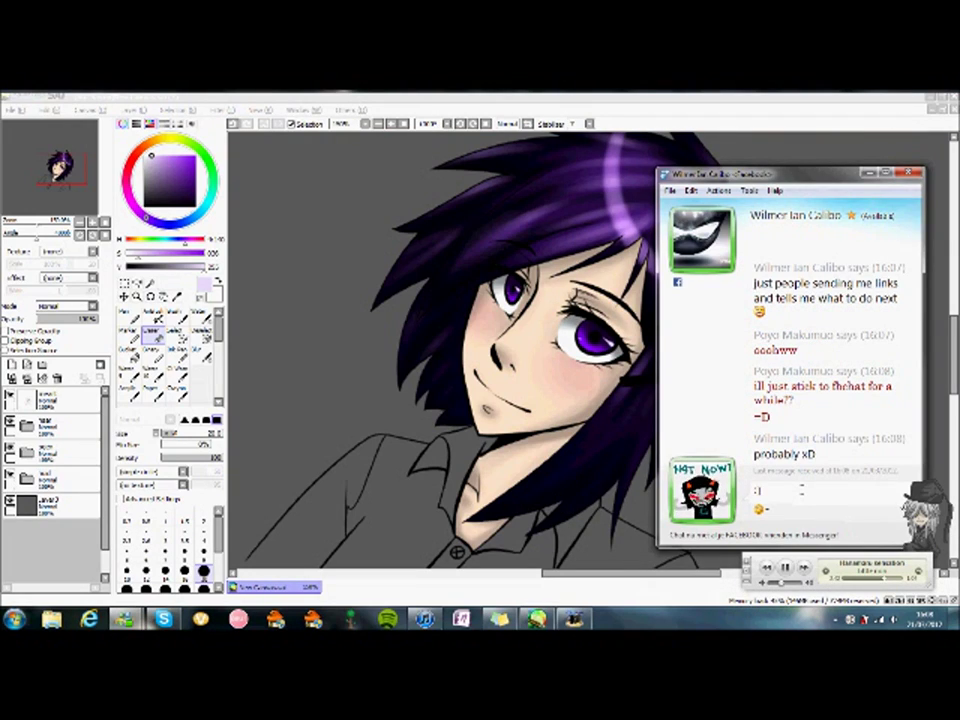
# Ask the Messenger contact "do yu know anything about homestuck? 8D" and switch to Skype to send a reply.
pyautogui.write('I do yu know anything about homestuck? xD')
pyautogui.press('Return')
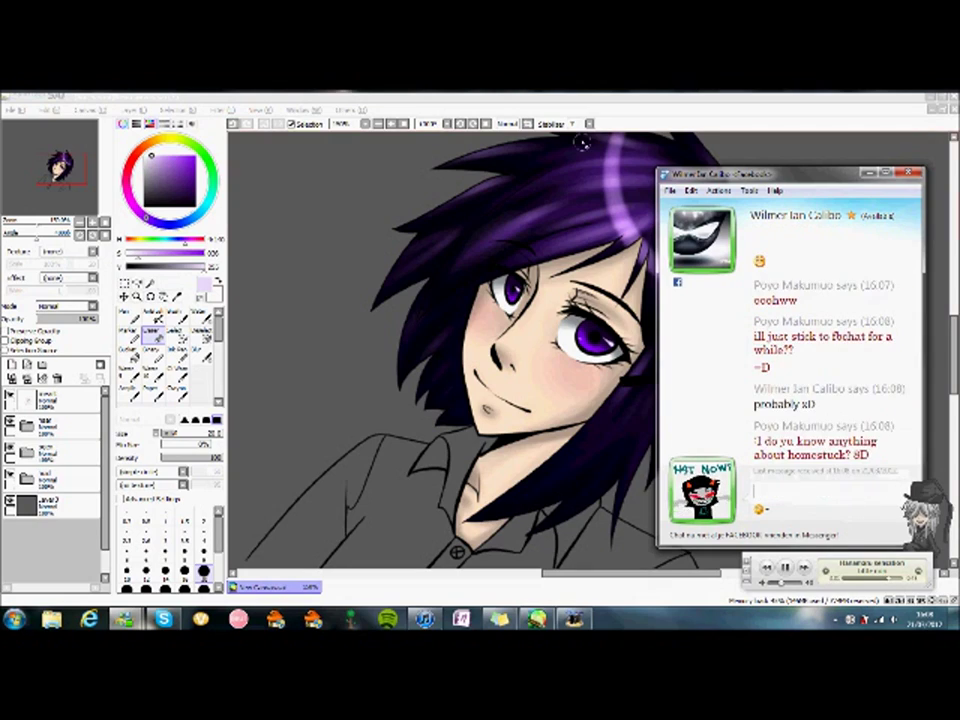
pyautogui.hotkey('alt', 'Tab')
pyautogui.press('Return')
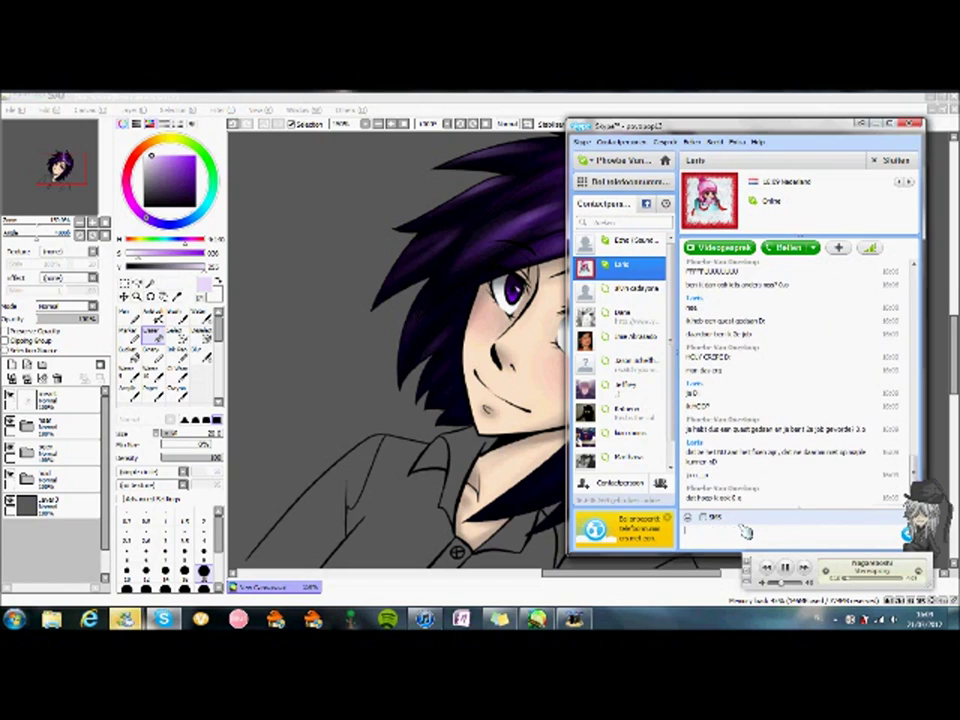
# Ask the Messenger contact "oh can I see sometime one of your drawings? c:" and go back to Skype to write a reply.
pyautogui.hotkey('alt', 'Tab')
pyautogui.write('oh can I see sometime one of your drawings? c:')
pyautogui.click(800, 143)
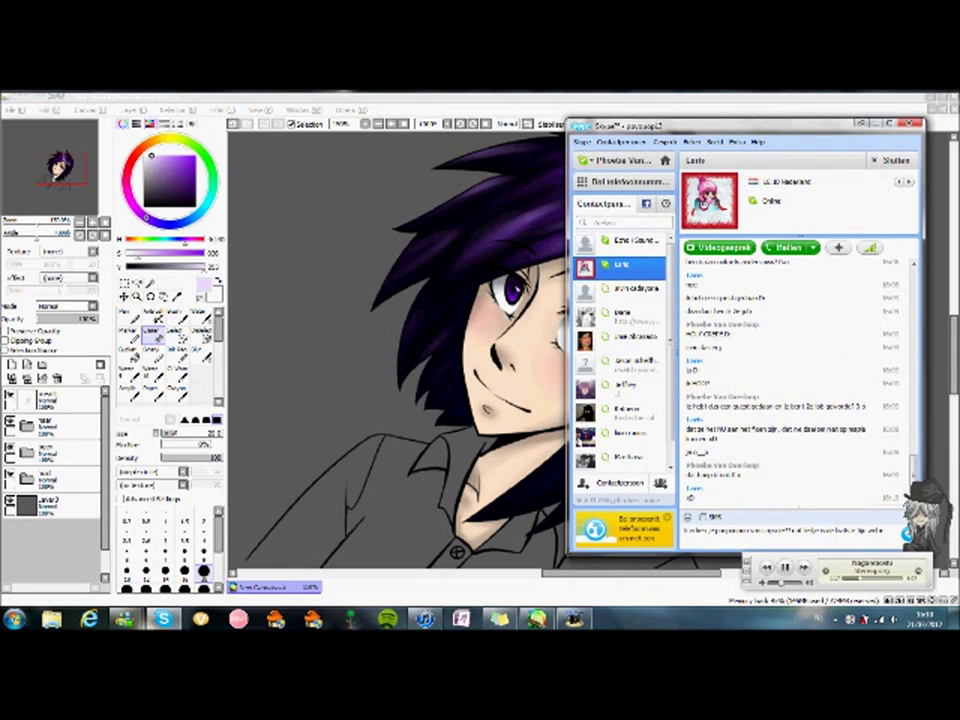
# Return to Messenger and send "NUUUUUUUUUUU this world is so cruel" and ":c".
pyautogui.hotkey('alt', 'Tab')
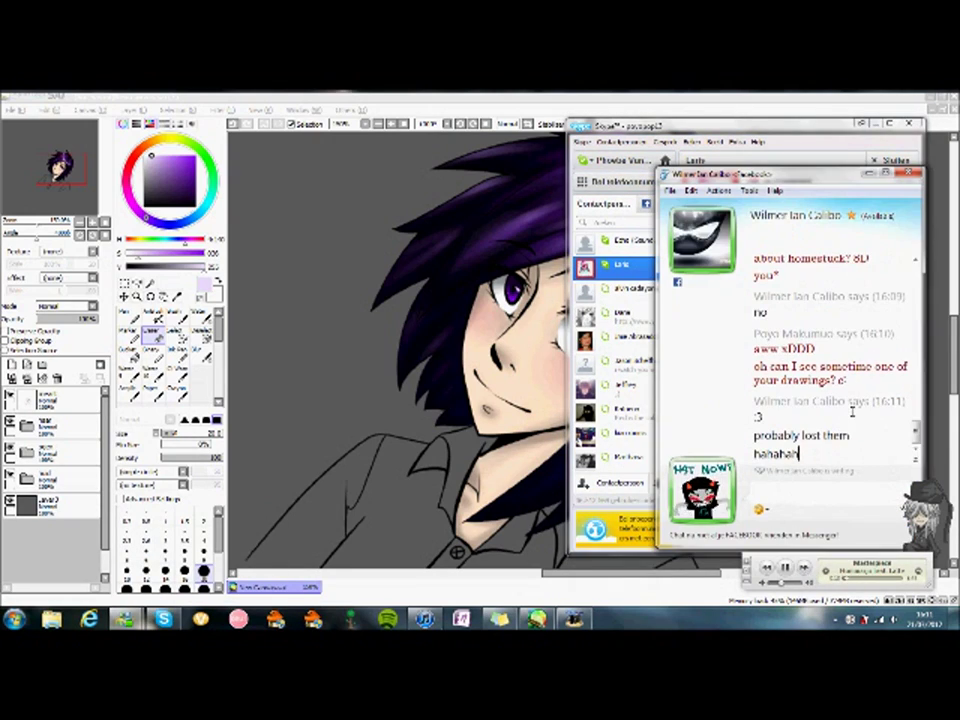
pyautogui.write('NUUUUUUUUUUU this world is so cruel')
pyautogui.press('Return')
pyautogui.write(':c')
pyautogui.press('Return')
# Send "i dont do that too xD" and "there're all lines and black and white c:" in the Messenger conversation.
pyautogui.write('i dont do that too xD')
pyautogui.press('Return')
pyautogui.write("there're all lines and black and white c:")
pyautogui.press('Return')
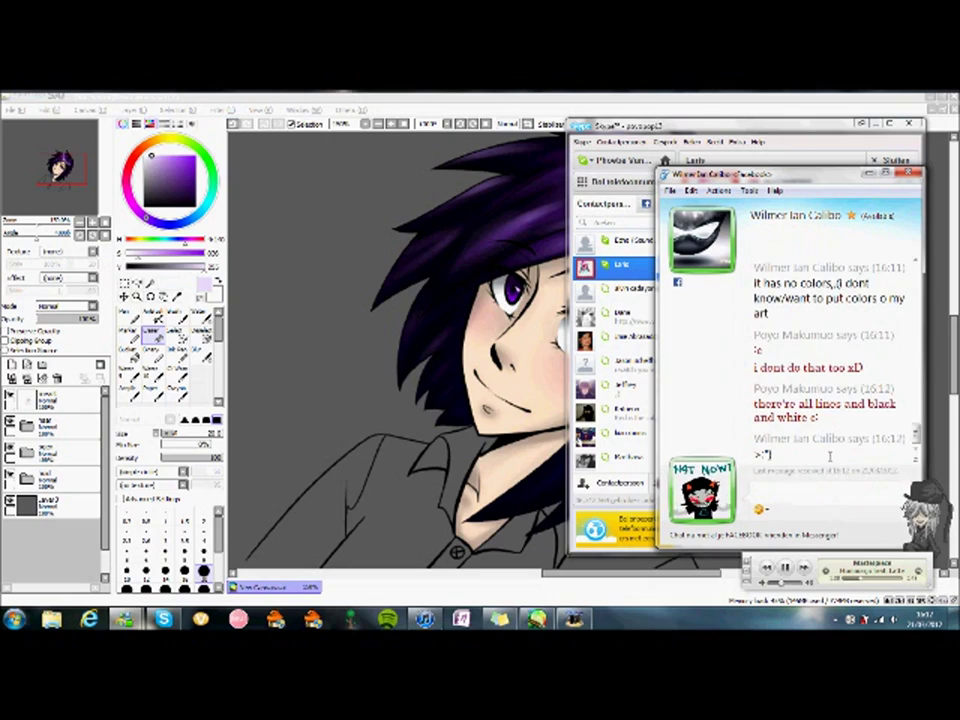
# Switch to Skype and send the contact a message.
pyautogui.hotkey('alt', 'Tab')
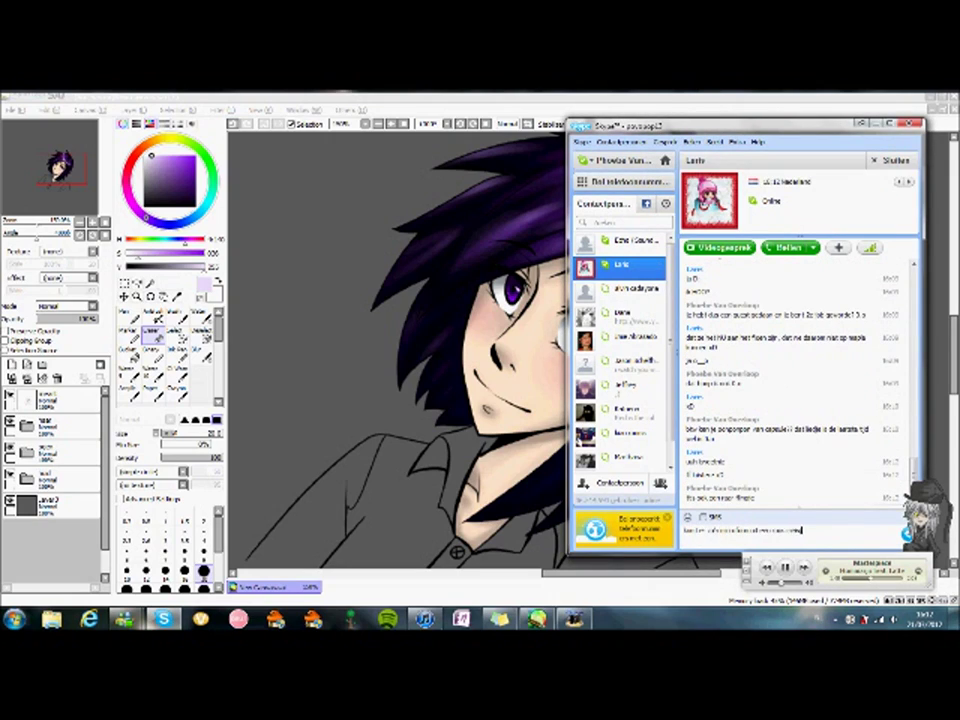
pyautogui.press('Return')
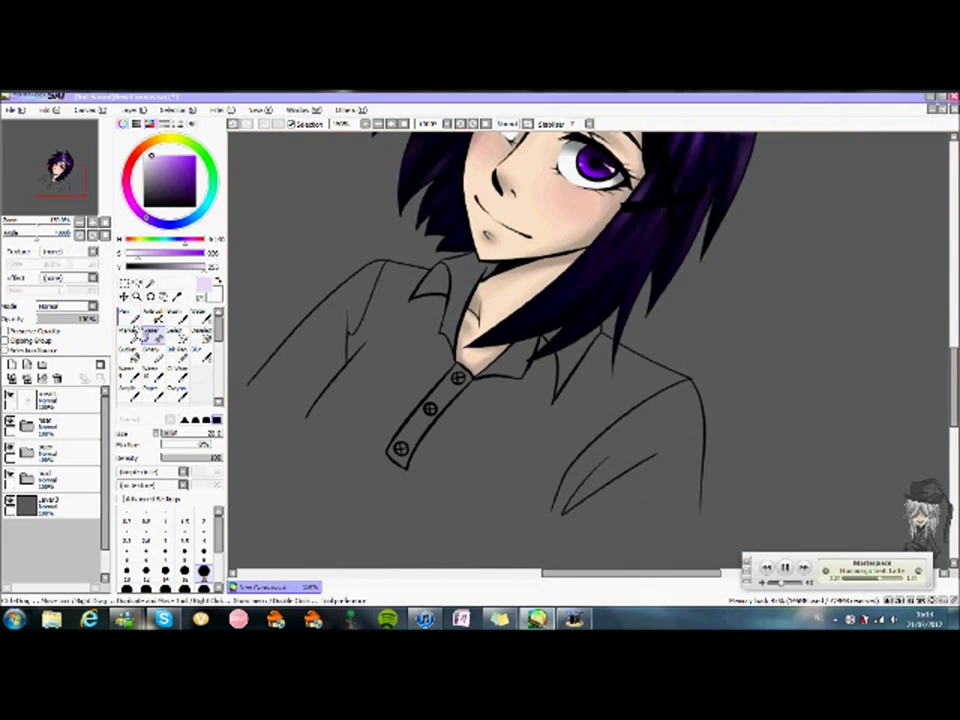
# Return to the painting, handwrite "I don't even know what color" in purple beside the character and doodle an annoyed face below the shirt buttons.
pyautogui.moveTo(710, 292)
pyautogui.mouseDown()
pyautogui.moveTo(782, 321)
pyautogui.moveTo(789, 365)
pyautogui.moveTo(857, 402)
pyautogui.mouseUp()
pyautogui.moveTo(722, 440); pyautogui.dragTo(805, 515)
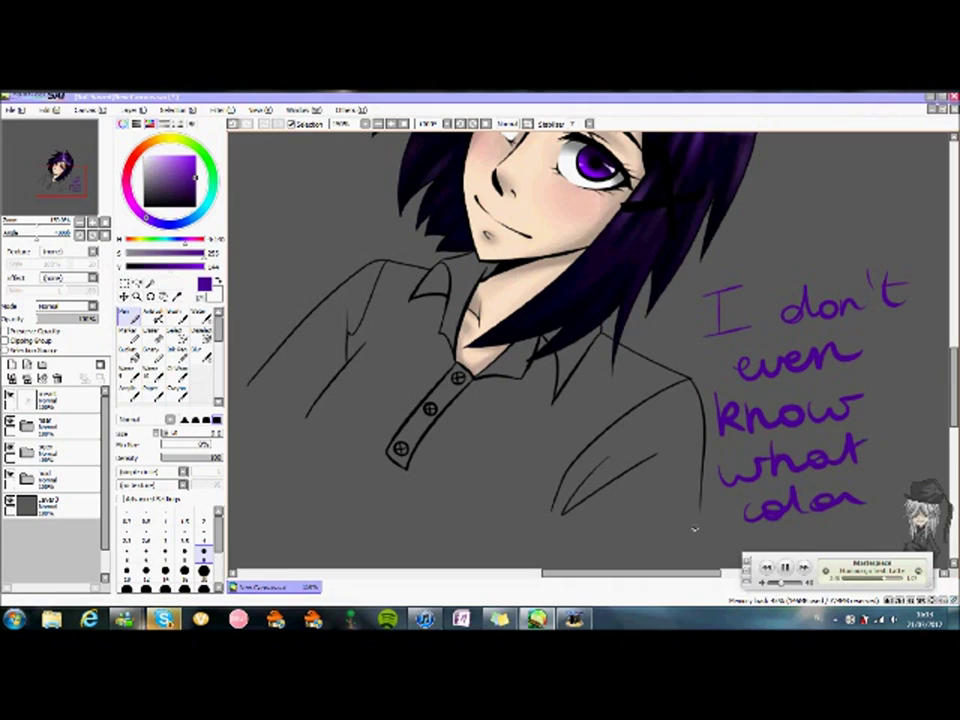
pyautogui.moveTo(400, 490); pyautogui.dragTo(700, 505)
# Switch to Messenger and ask "what animes do you watch or manga or something? =D or WEBCOMICS", with a short follow-up.
pyautogui.hotkey('alt', 'Tab')
pyautogui.write('xDDD')
pyautogui.press('Return')
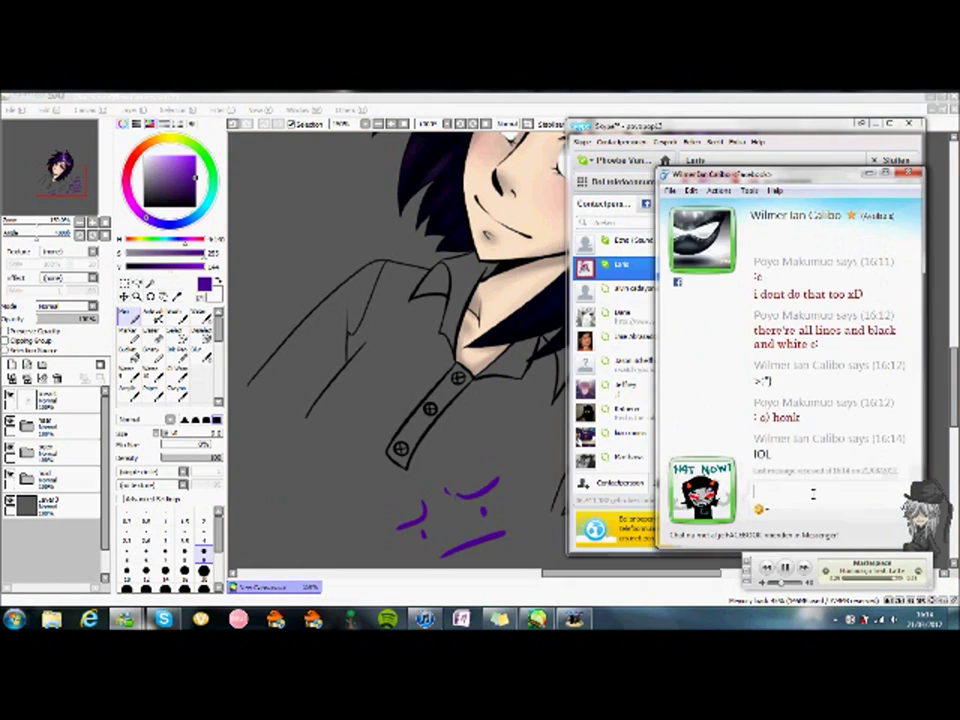
pyautogui.write('or manga or something? =D or WEBCOMICS?')
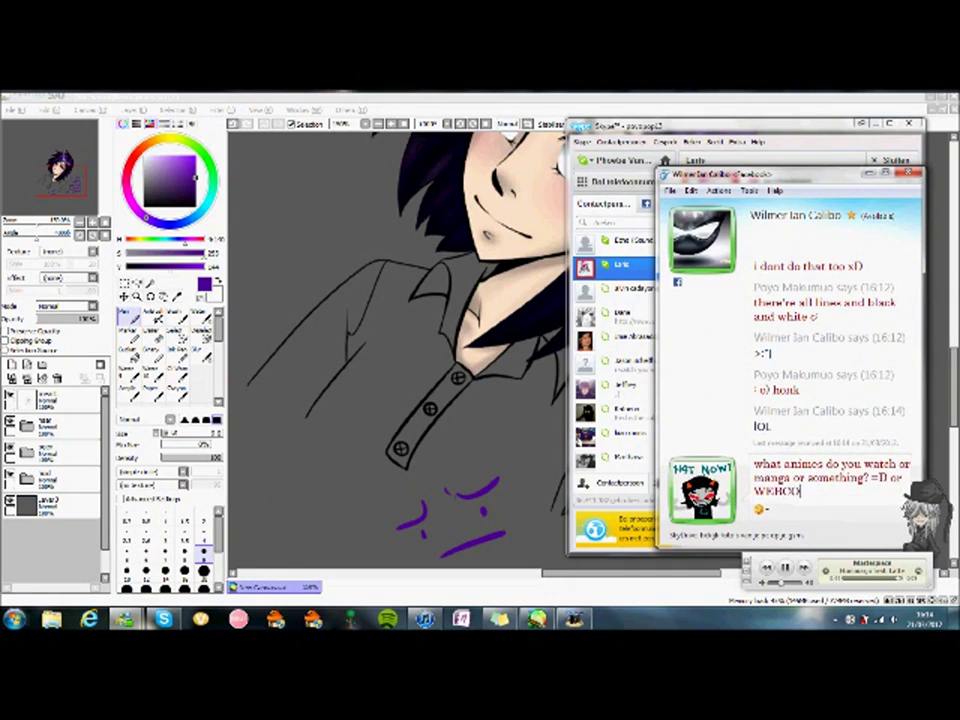
pyautogui.press('Return')
pyautogui.write('well now iean...')
pyautogui.press('Return')
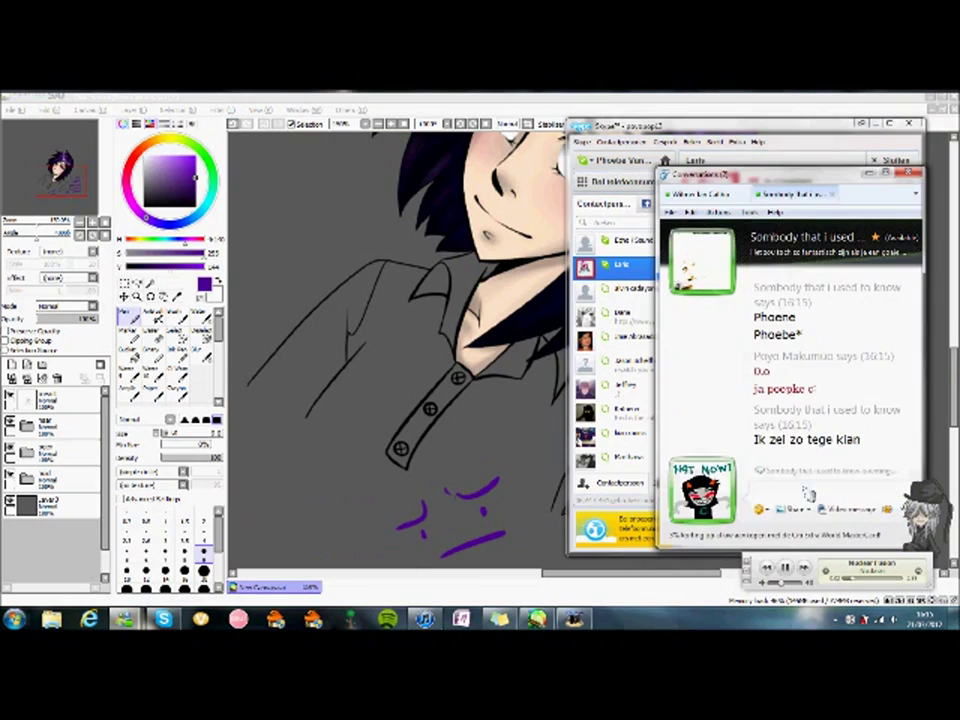
# Send "sry kmoet naar de bib 0.o" in the second Messenger conversation and "here in balgium we cant buy anime dvds ^.^" in the first.
pyautogui.write('en ik weet niet wat ik moet doen')
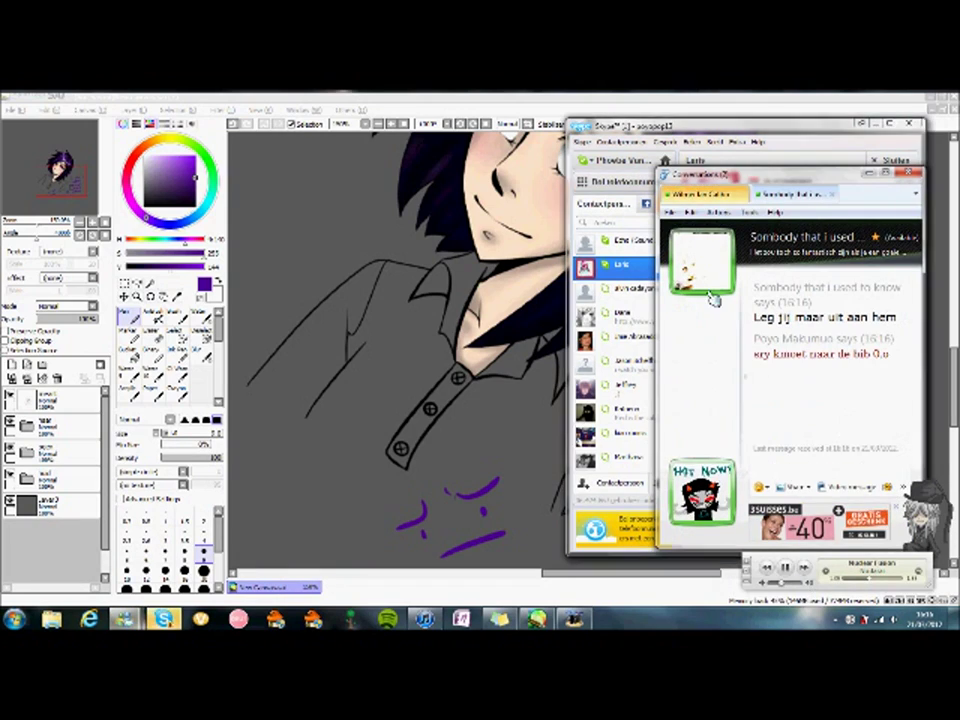
pyautogui.write('here in balgium we cant buy anime dvds ^.^')
pyautogui.press('Return')
pyautogui.write('but i have to go to the lib')
# Answer "boeke terugbrenge en kuroidingesse" in the second Messenger conversation and go back to the first one.
pyautogui.hotkey('ctrl', 'Tab')
pyautogui.write('boeke')
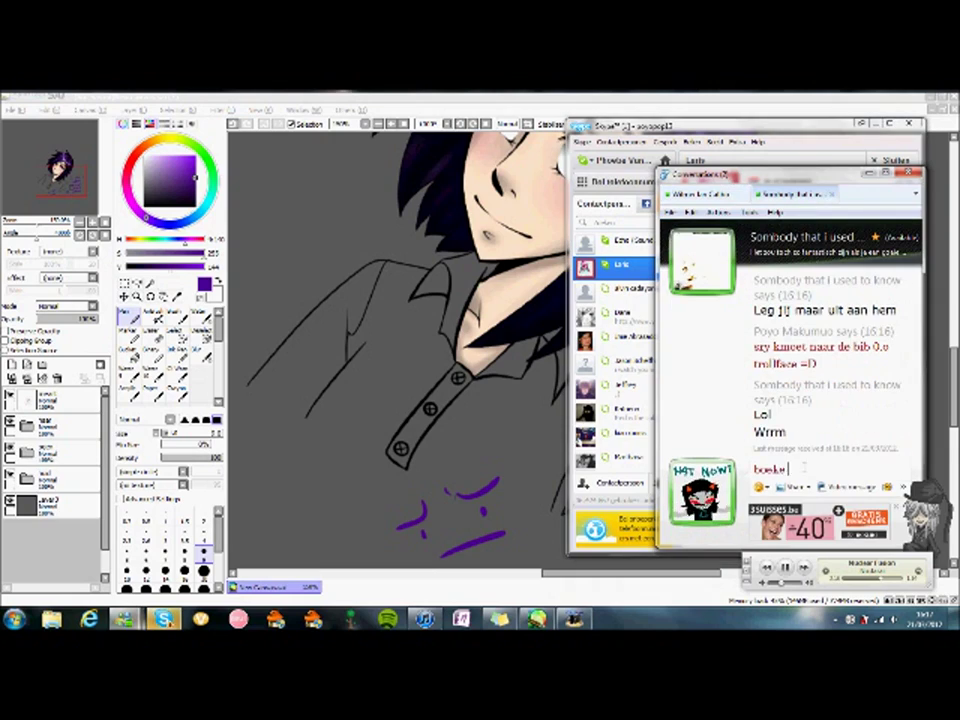
pyautogui.hotkey('ctrl', 'Tab')
# Switch to Skype and send the contact "xDDDDDD" and follow-up messages.
pyautogui.hotkey('alt', 'Tab')
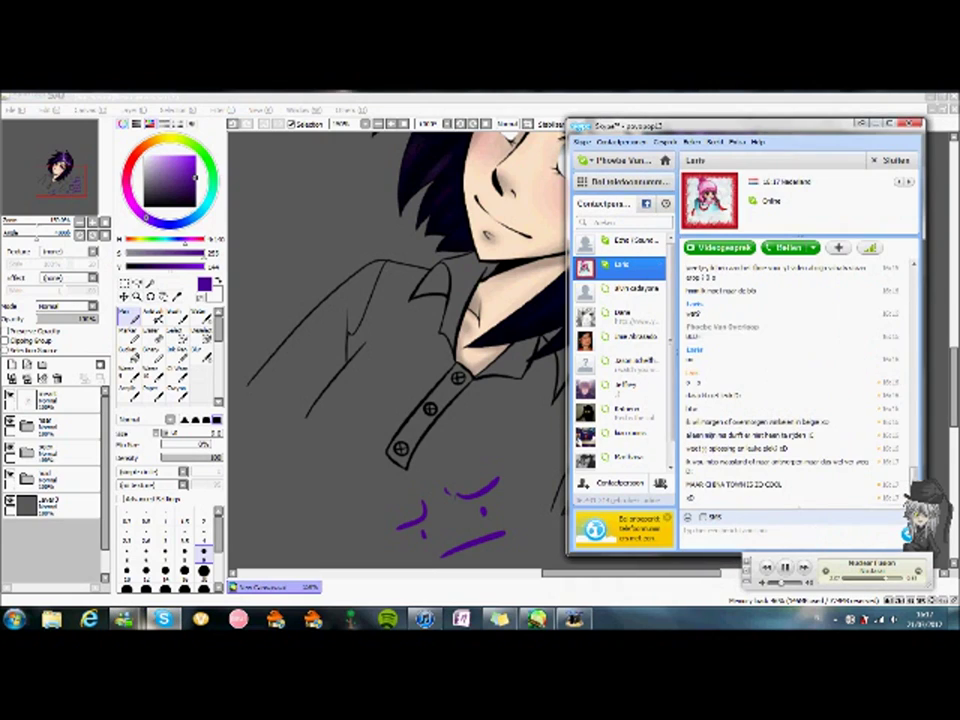
pyautogui.click(752, 527)
pyautogui.write('xDDDDDD')
pyautogui.press('Return')
pyautogui.write('ik ga gewoon verfijn zelf')
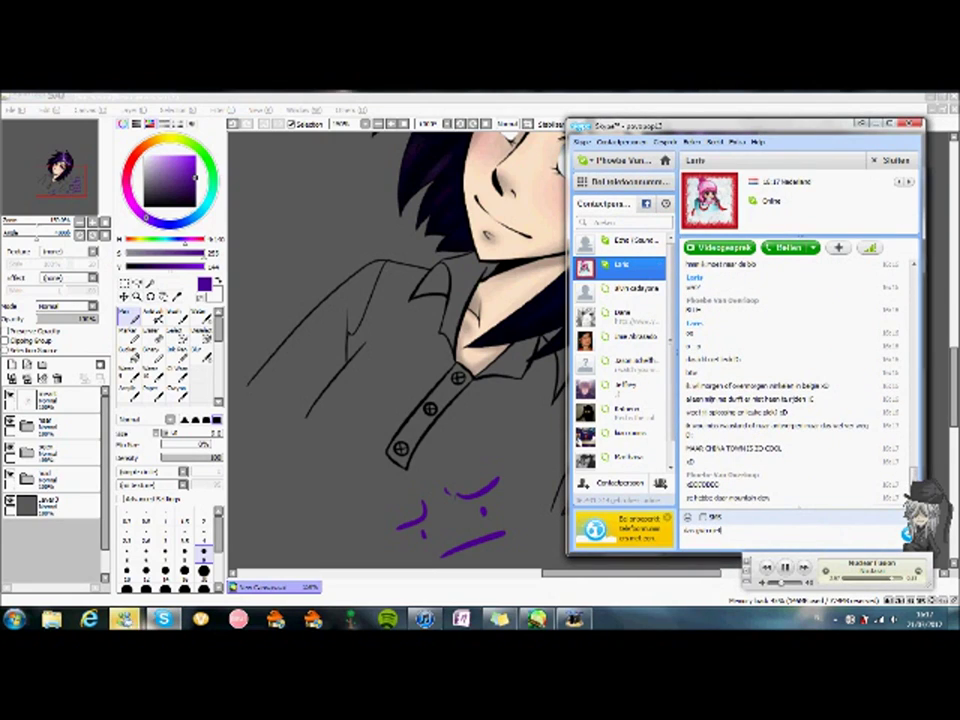
pyautogui.press('Return')
# Return to Messenger and say goodbye with "alee tot straks eh C:" in the second conversation and "SAYONARA" in the first.
pyautogui.hotkey('alt', 'Tab')
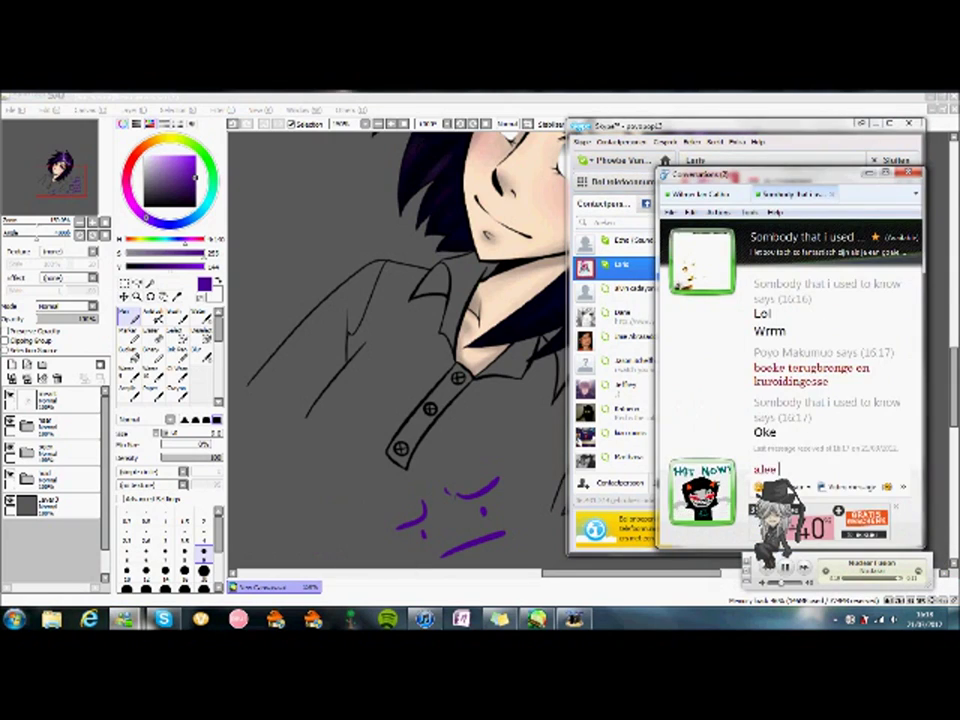
pyautogui.hotkey('ctrl', 'Tab')
pyautogui.press('Return')
pyautogui.hotkey('alt', 'Tab')
pyautogui.hotkey('alt', 'Tab')
pyautogui.write('SAYONARA')
pyautogui.press('Return')
# Answer on Skype and send "LOLOLOL weetje dit gesprek slaat op" in the second Messenger conversation.
pyautogui.hotkey('alt', 'Tab')
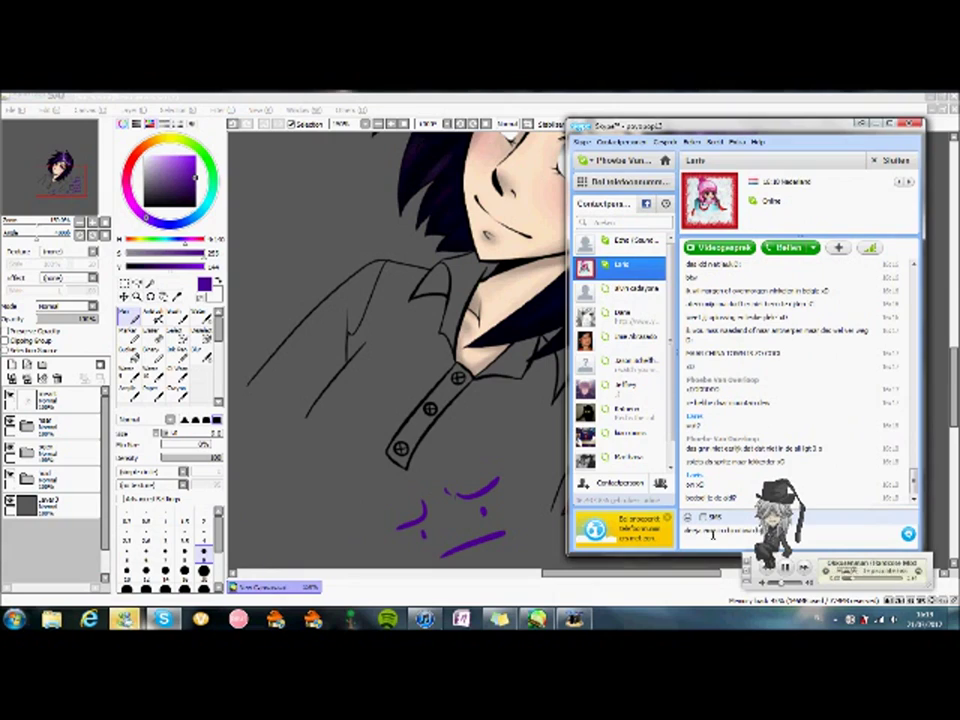
pyautogui.hotkey('alt', 'Tab')
pyautogui.write('LOLOLOL waatje dit gesprek stoot op')
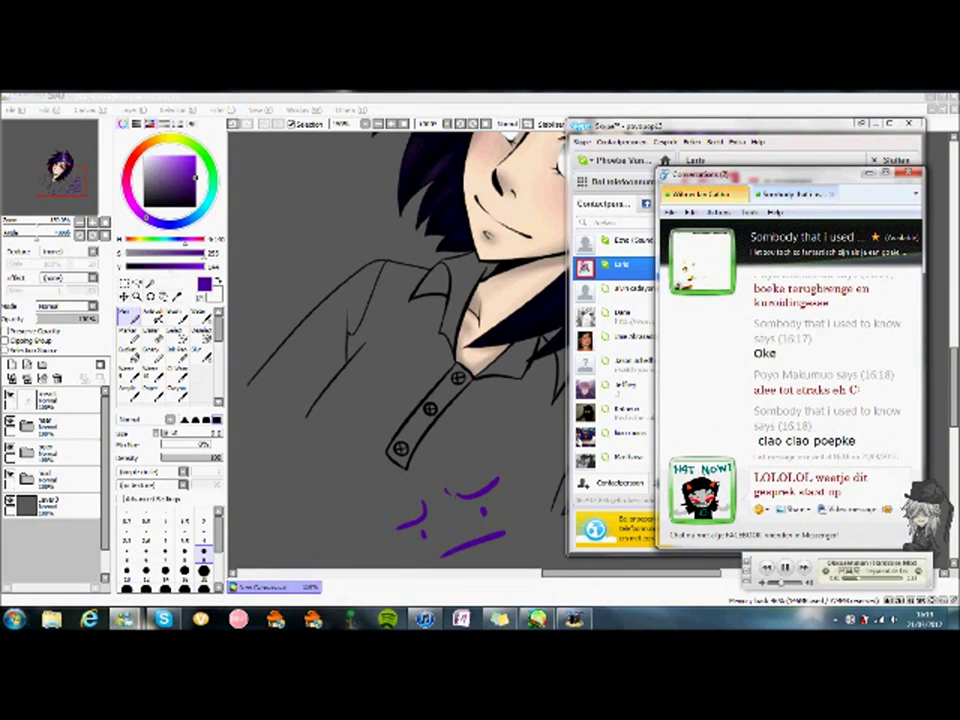
pyautogui.press('Return')
# Send "ummmmm HITMAN REBORN 0.o or something DDD/", "nuuuuuuuu" and "shoot me im wrong 0.o" in the first Messenger conversation.
pyautogui.hotkey('ctrl', 'Tab')
pyautogui.hotkey('alt', 'Tab')
pyautogui.hotkey('alt', 'Tab')
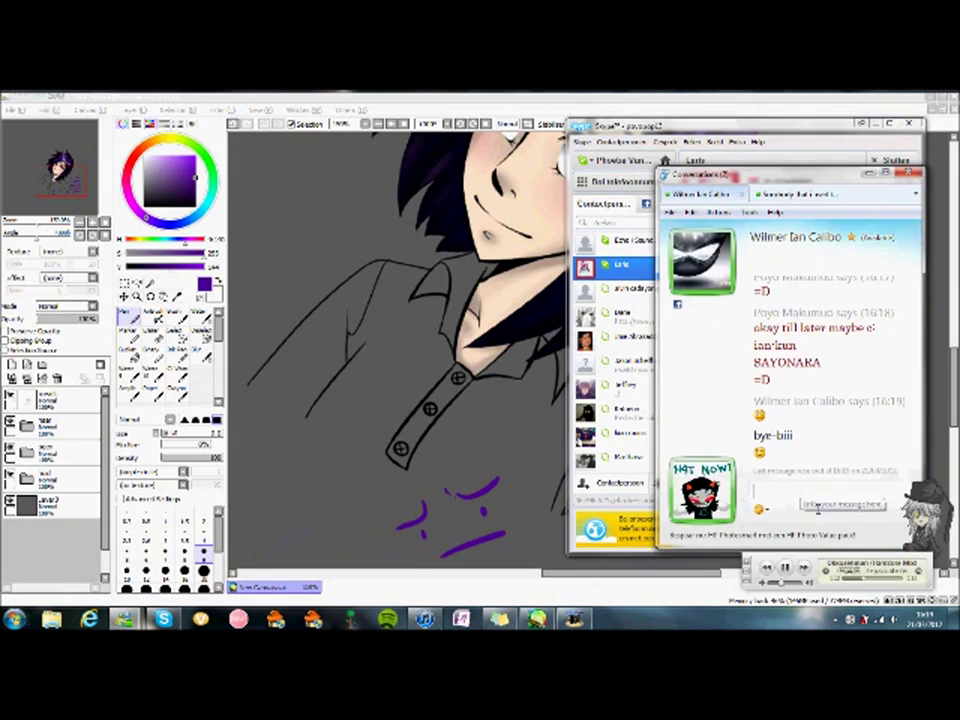
pyautogui.write('AN REBORN (lol or something) DDD!')
pyautogui.press('Return')
pyautogui.write('ummmmmmm')
pyautogui.press('Return')
pyautogui.write('okoo')
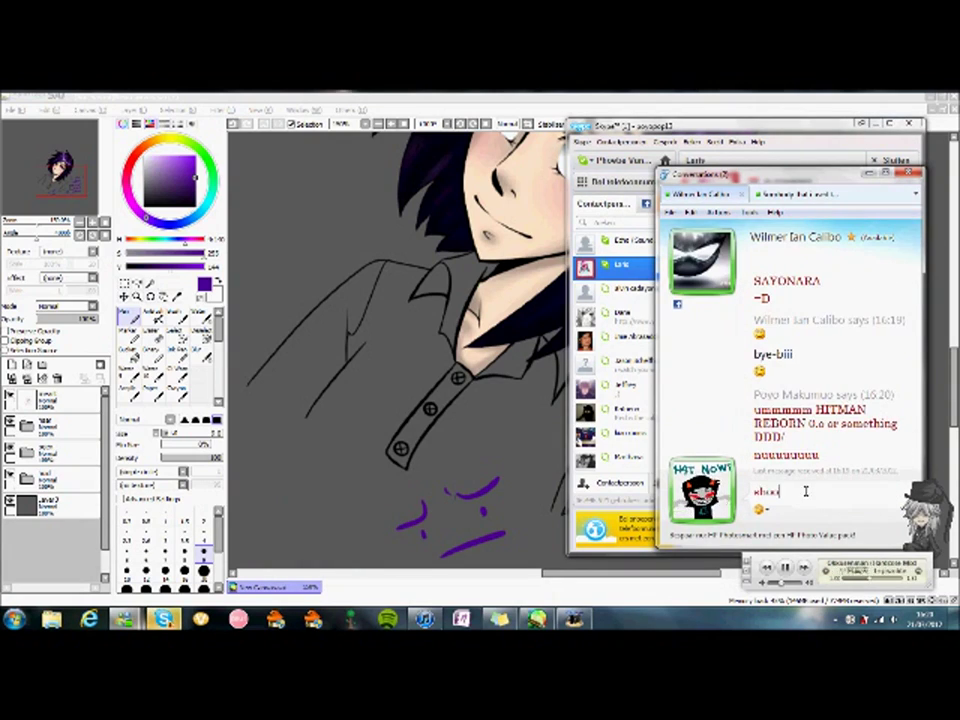
# Switch to Skype and write a reply to the contact's latest question.
pyautogui.click(827, 137)
pyautogui.write('shu ww anders wel? ik heb zin om ook er naartoe te gaan maar ik weet niet of ik mag')
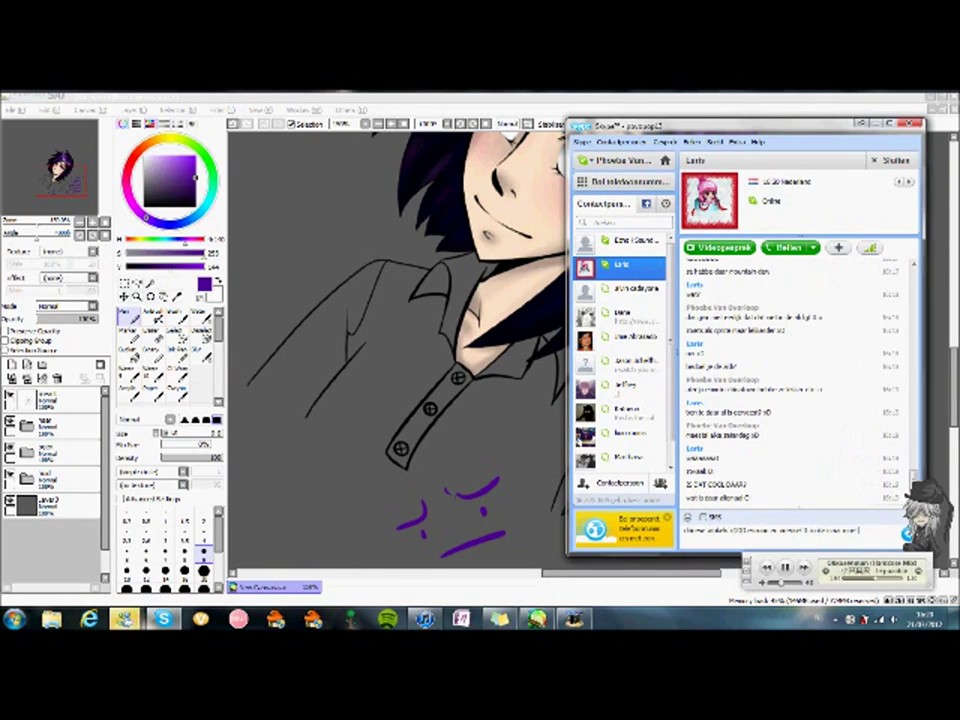
# Return to the first Messenger conversation and write a reply starting with "ooooooh oke".
pyautogui.hotkey('alt', 'Tab')
pyautogui.write('ooooooh oke')
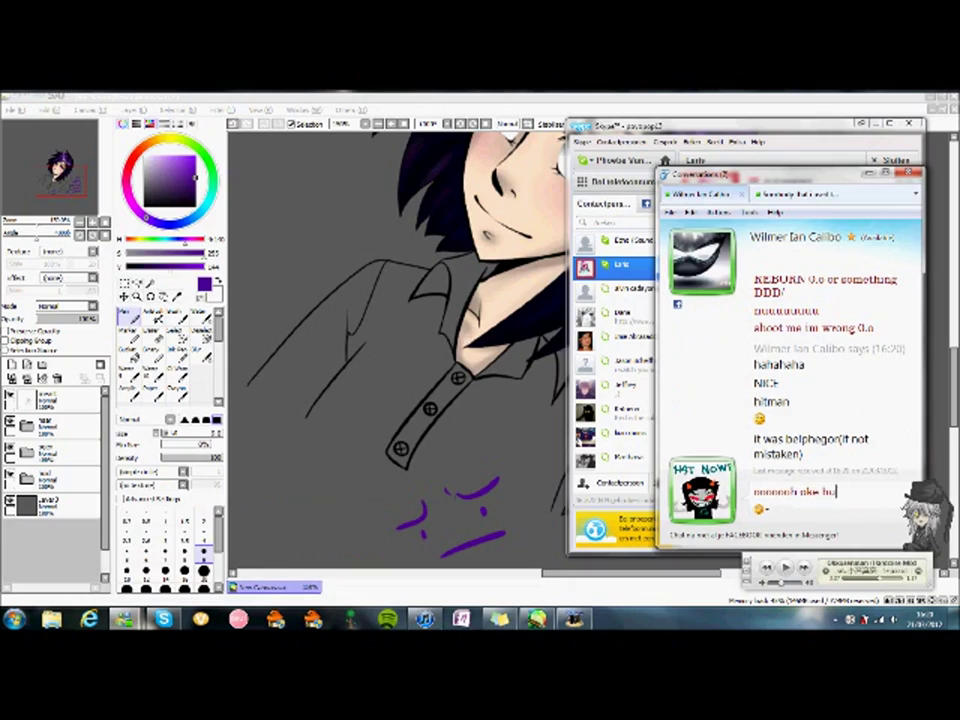